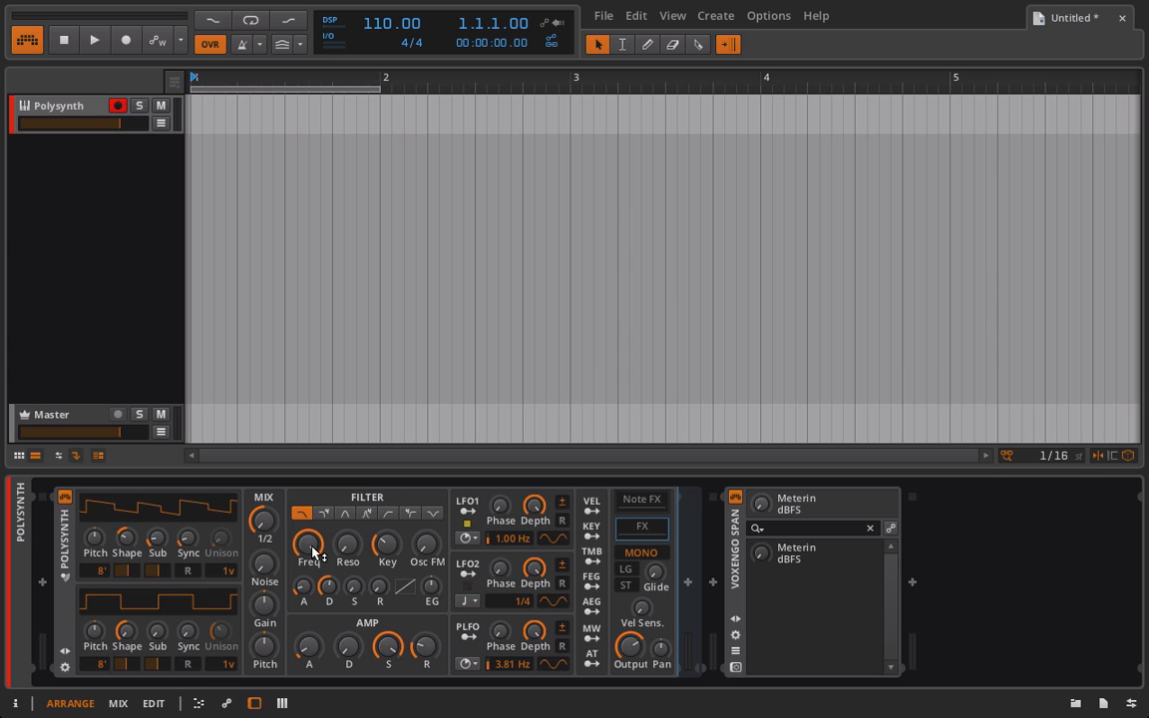
- Adjust the Polysynth's filter frequency and resonance, raise its Osc FM amount, and tweak the amp release
mouse_move(313, 549)
left_mouse_down()
mouse_move(313, 578)
mouse_move(310, 546)
left_mouse_up()
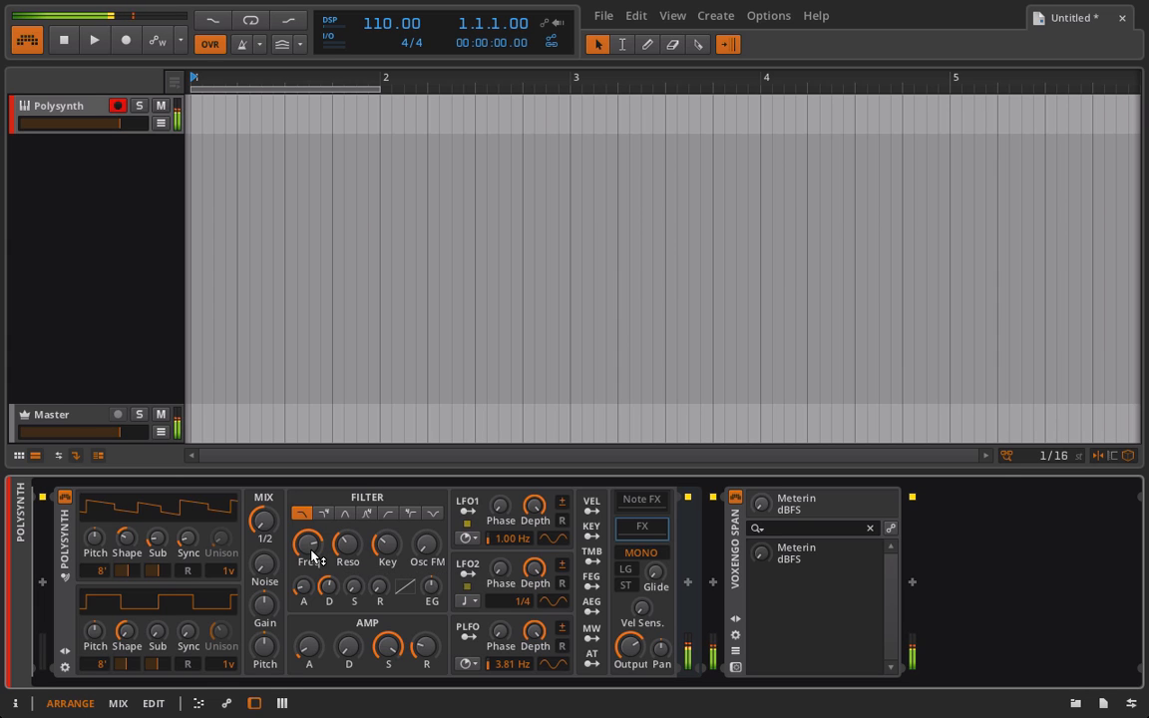
left_click_drag(426, 544, 425, 528)
left_click_drag(425, 646, 426, 646)
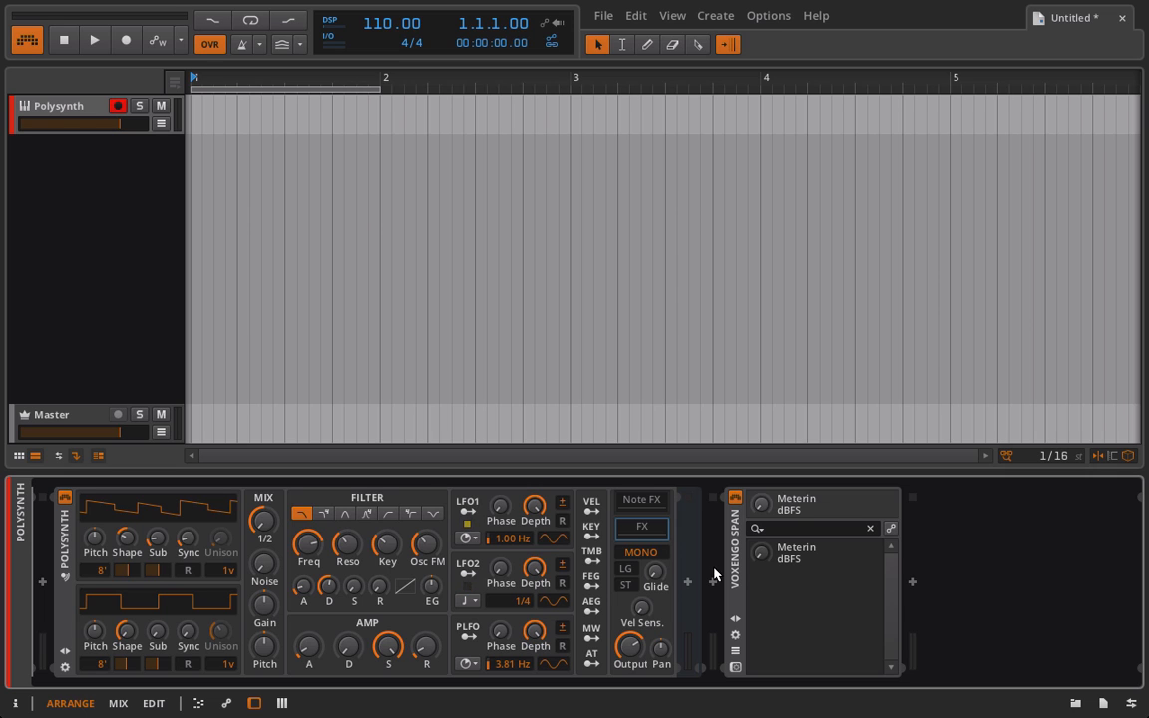
- Insert an FX Chain container after the Polysynth, ahead of Voxengo SPAN
left_click(686, 589)
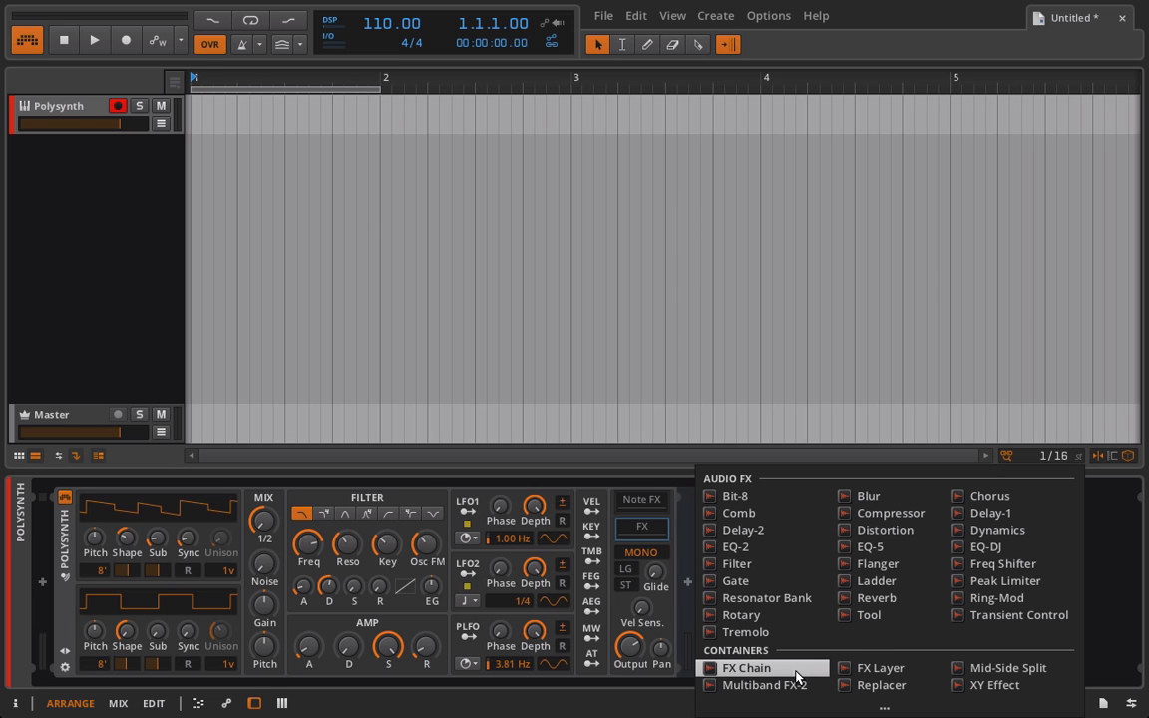
left_click(743, 667)
left_click(770, 583)
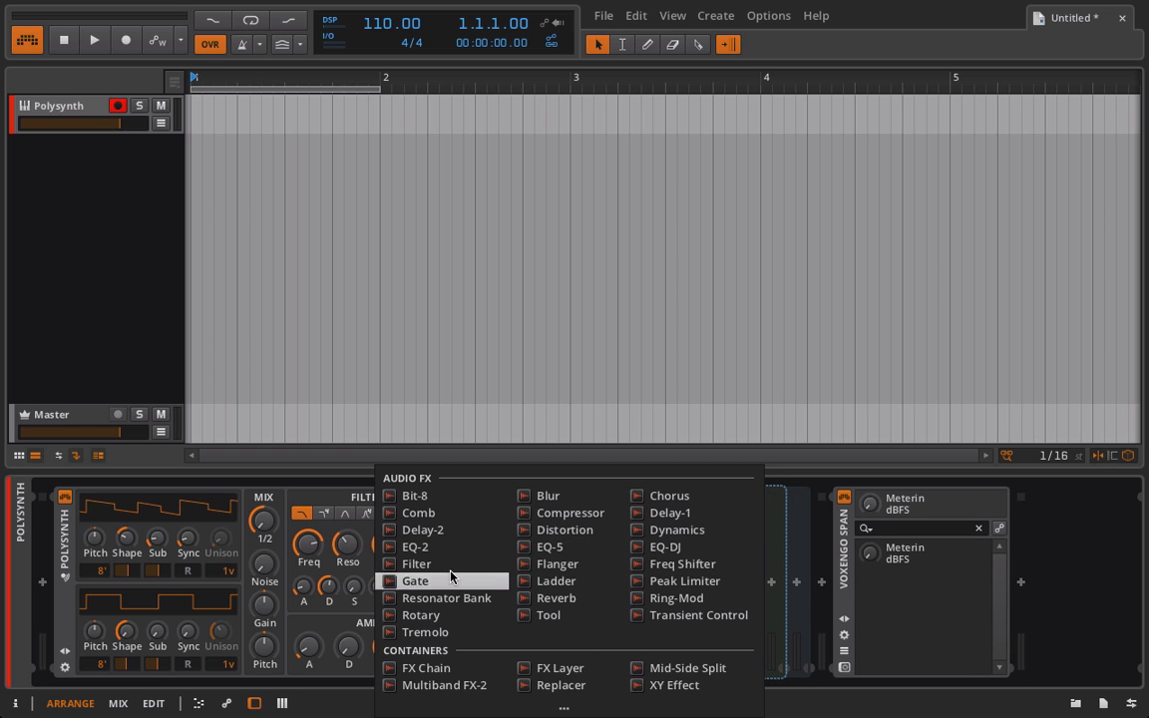
left_click(416, 563)
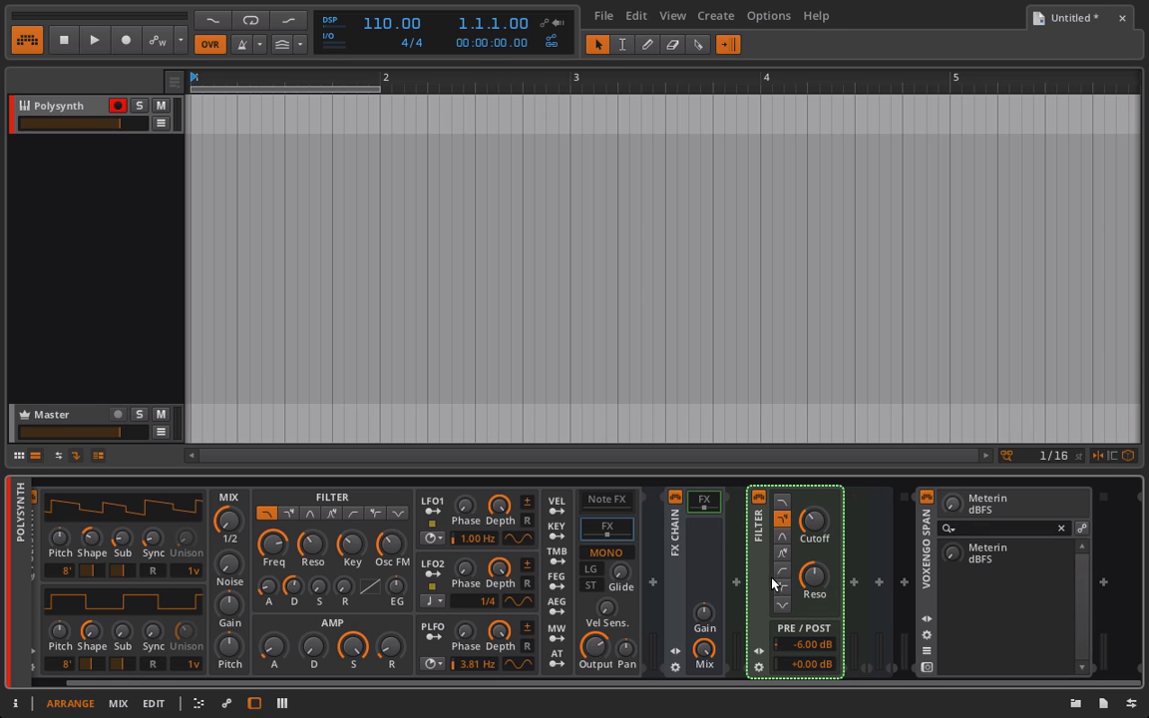
key("Delete")
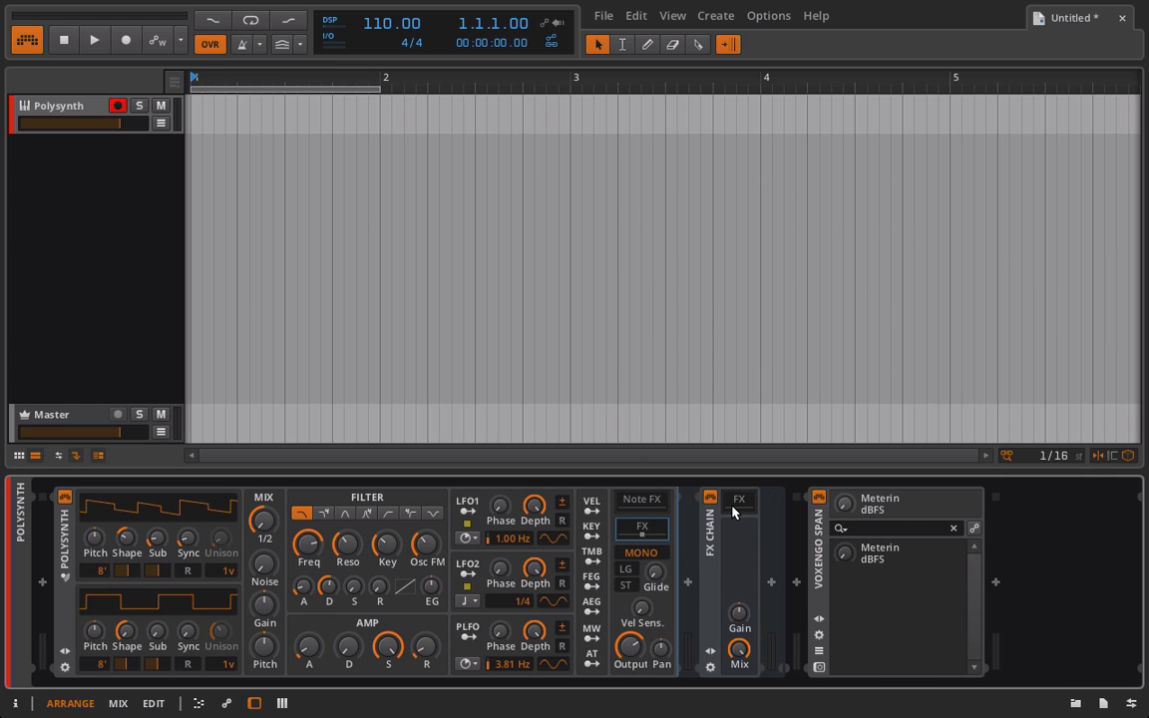
- Insert a Resonator Bank in the FX Chain, turn its global mix fully down and keep Keytrack at 0 %
left_click(769, 584)
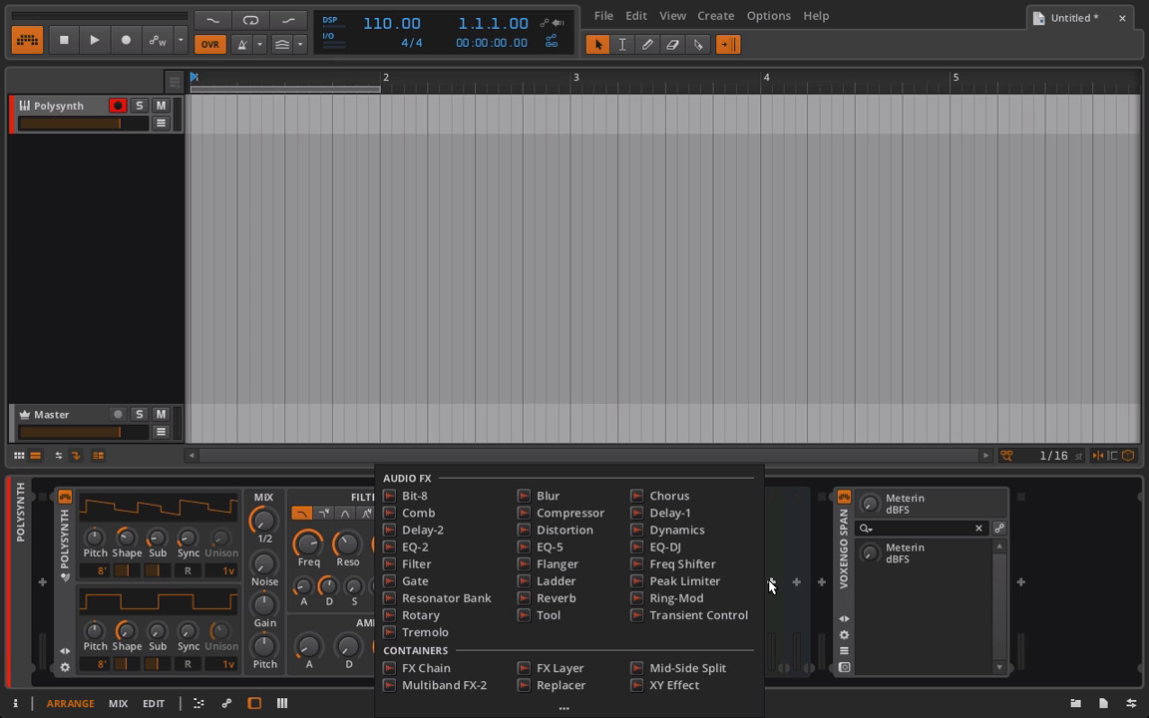
left_click(464, 600)
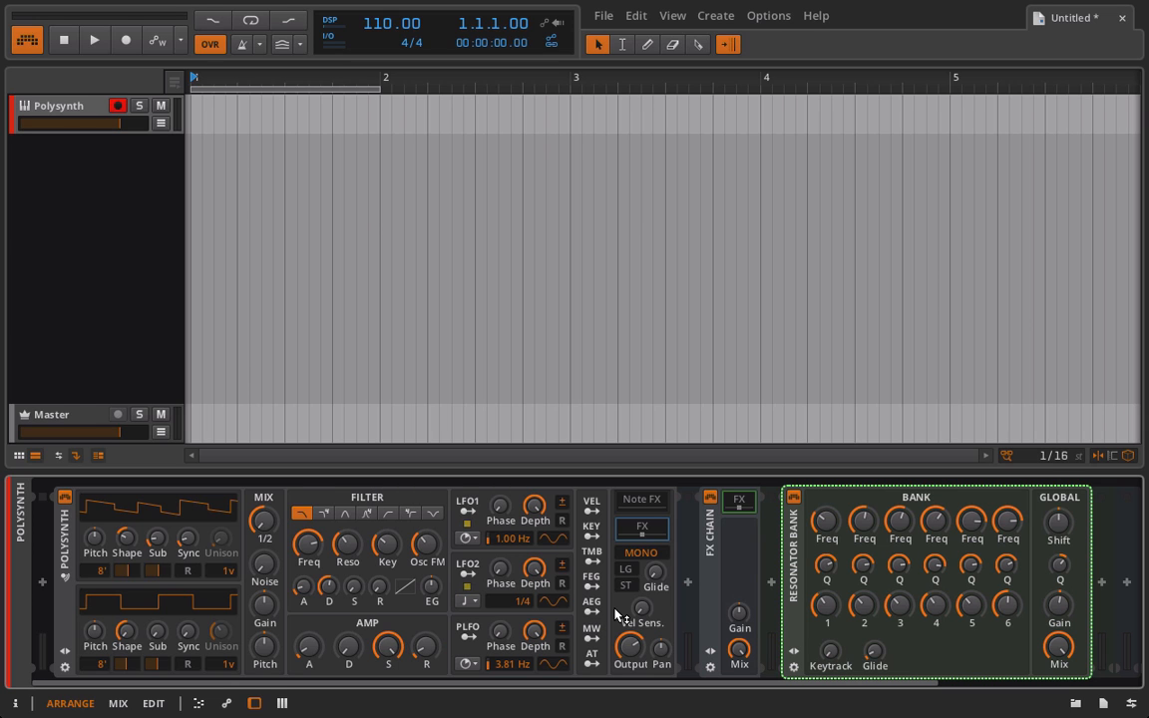
left_click_drag(1059, 646, 1072, 656)
left_click_drag(832, 648, 832, 646)
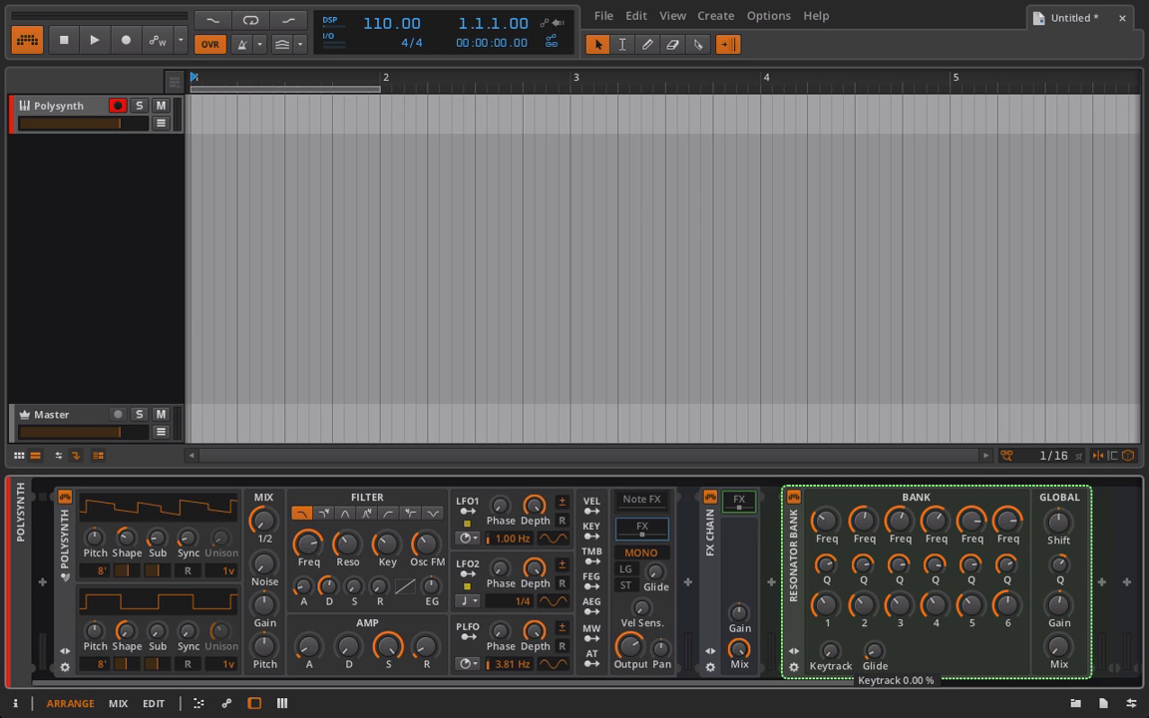
left_click_drag(832, 646, 832, 647)
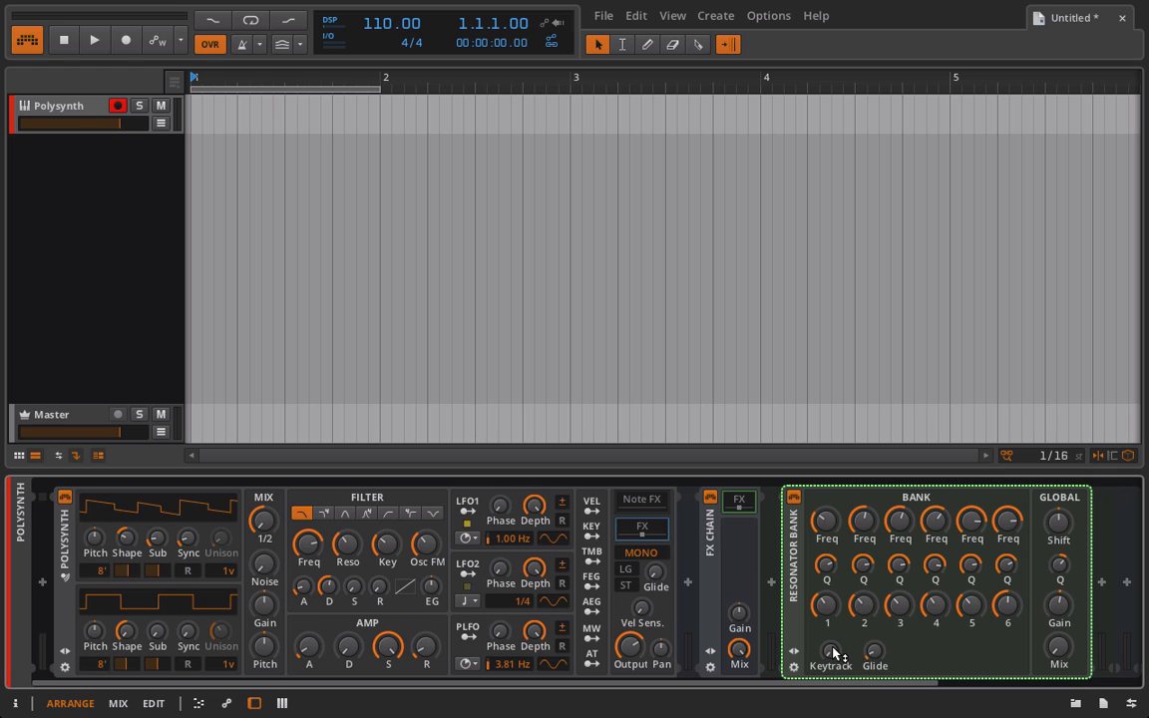
- Add an EQ-5 after the Resonator Bank inside the FX Chain
left_click(790, 525)
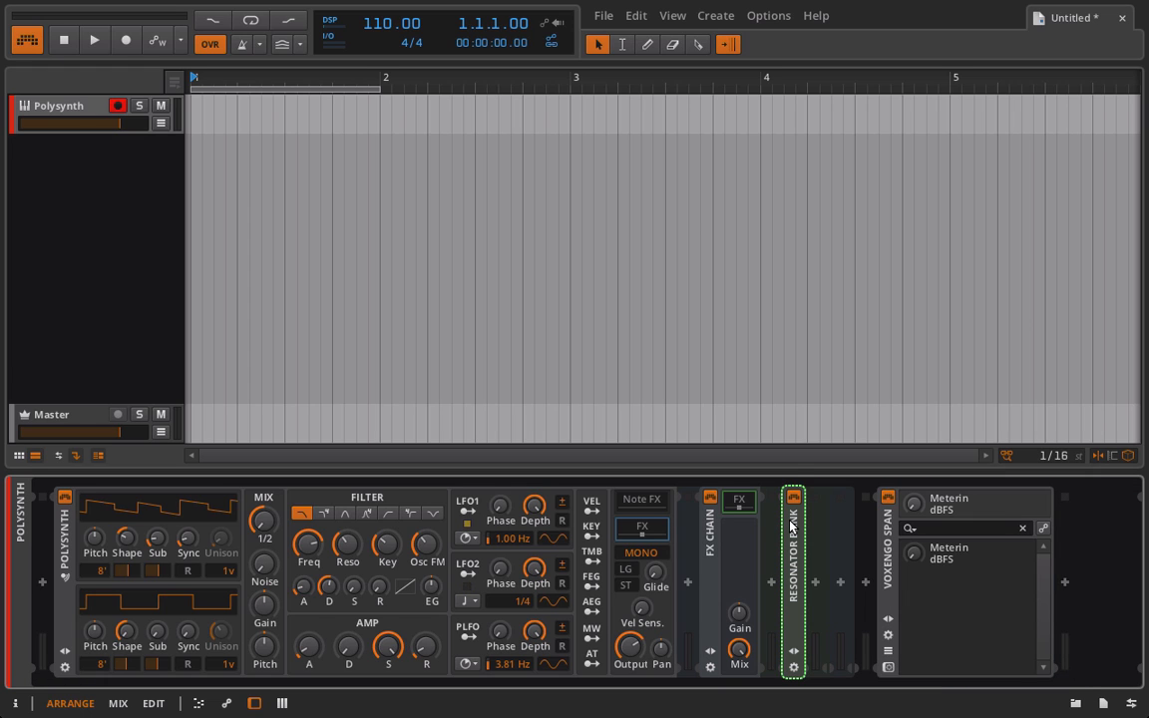
left_click(790, 526)
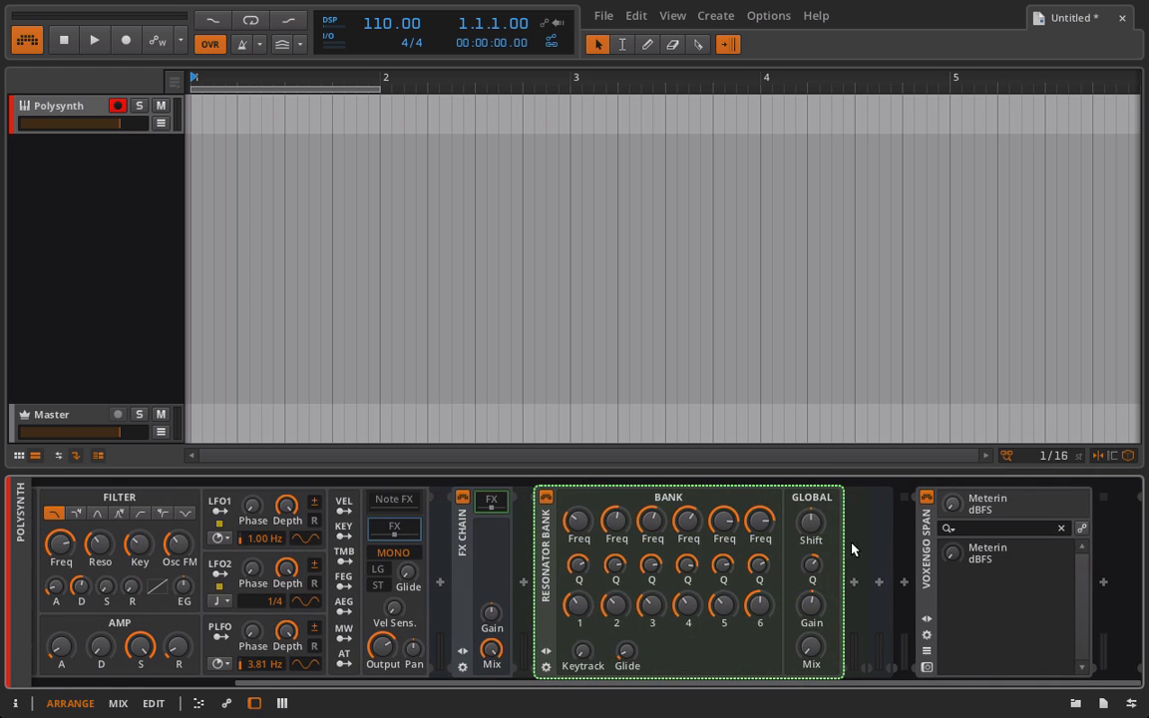
left_click(852, 583)
left_click(638, 547)
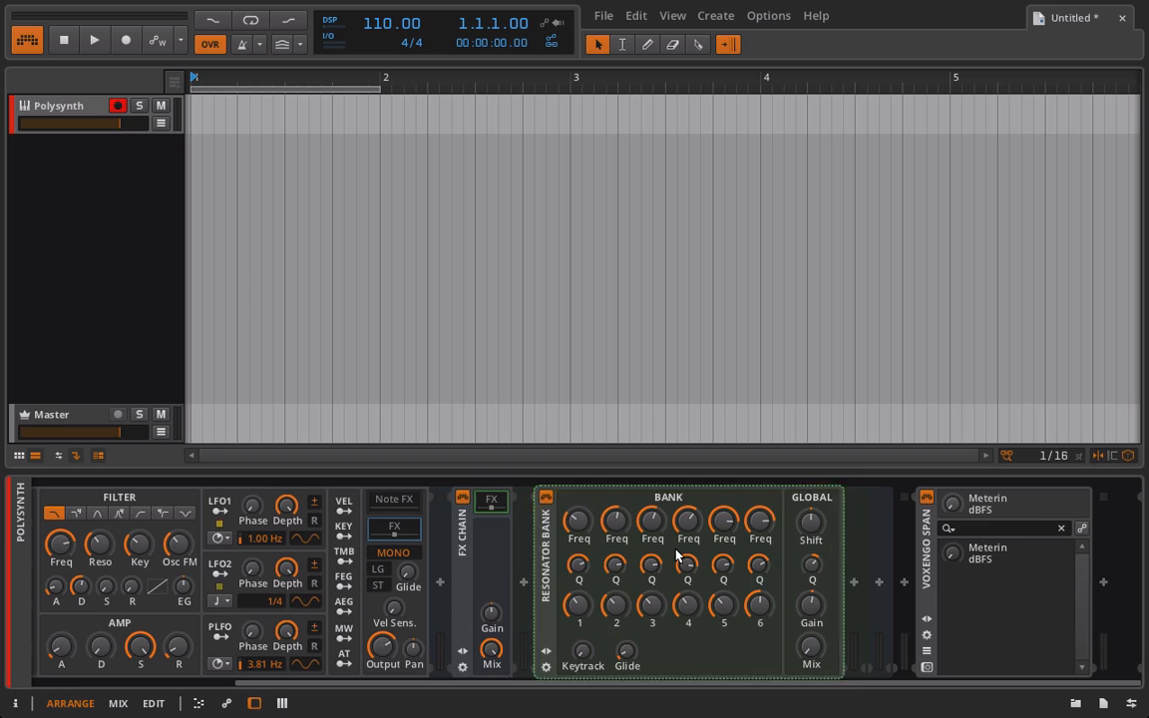
- Turn resonator 6's frequency, Q and gain and resonator 5's gain down to minimum, and reset the bank's global Q
left_click_drag(762, 518, 758, 683)
left_click_drag(726, 604, 725, 688)
left_click_drag(761, 565, 762, 648)
right_click(810, 560)
left_click(791, 563)
double_click(812, 564)
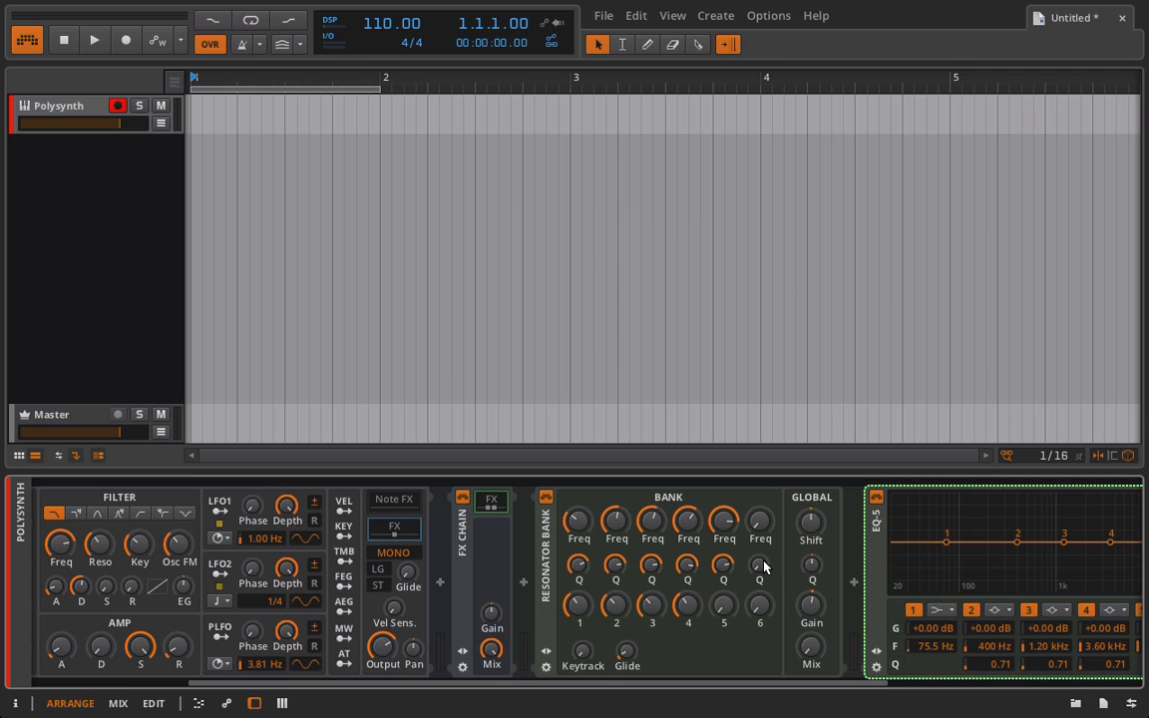
- Turn the Q of resonators 2 to 5 and the gain of resonators 2 to 4 down to minimum
left_click_drag(719, 563, 719, 633)
left_click_drag(687, 565, 614, 638)
left_click_drag(615, 564, 615, 638)
left_click_drag(651, 565, 650, 638)
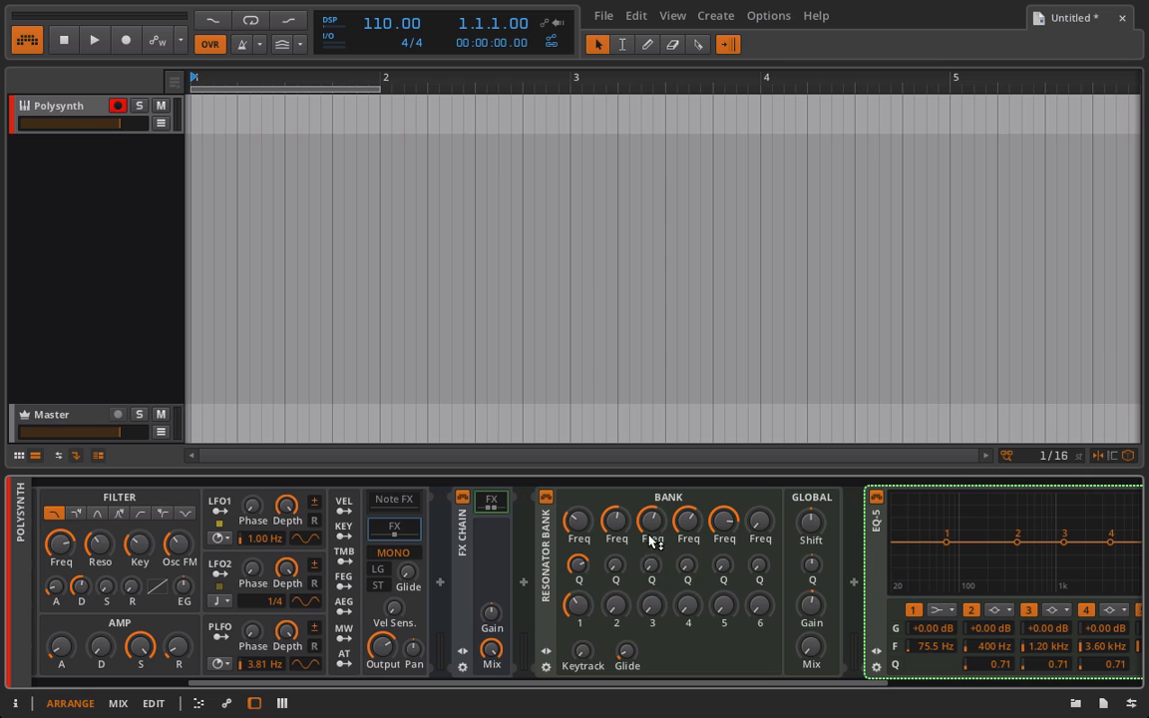
- Turn the frequencies of resonators 2 to 5 down to minimum
left_click_drag(651, 520, 651, 599)
left_click_drag(690, 518, 690, 608)
left_click_drag(728, 521, 728, 608)
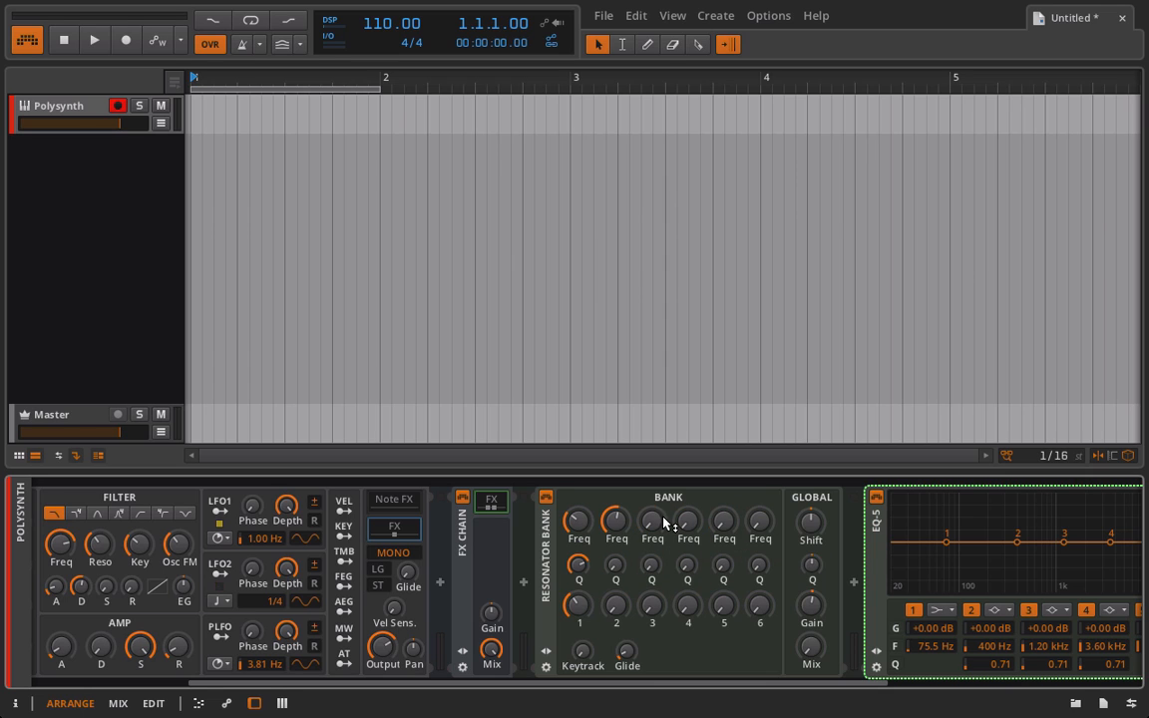
left_click_drag(616, 520, 616, 608)
- Disable bands 1, 3, 4 and 5 of the EQ-5, leaving only band 2 active
scroll(702, 618, "right", 3)
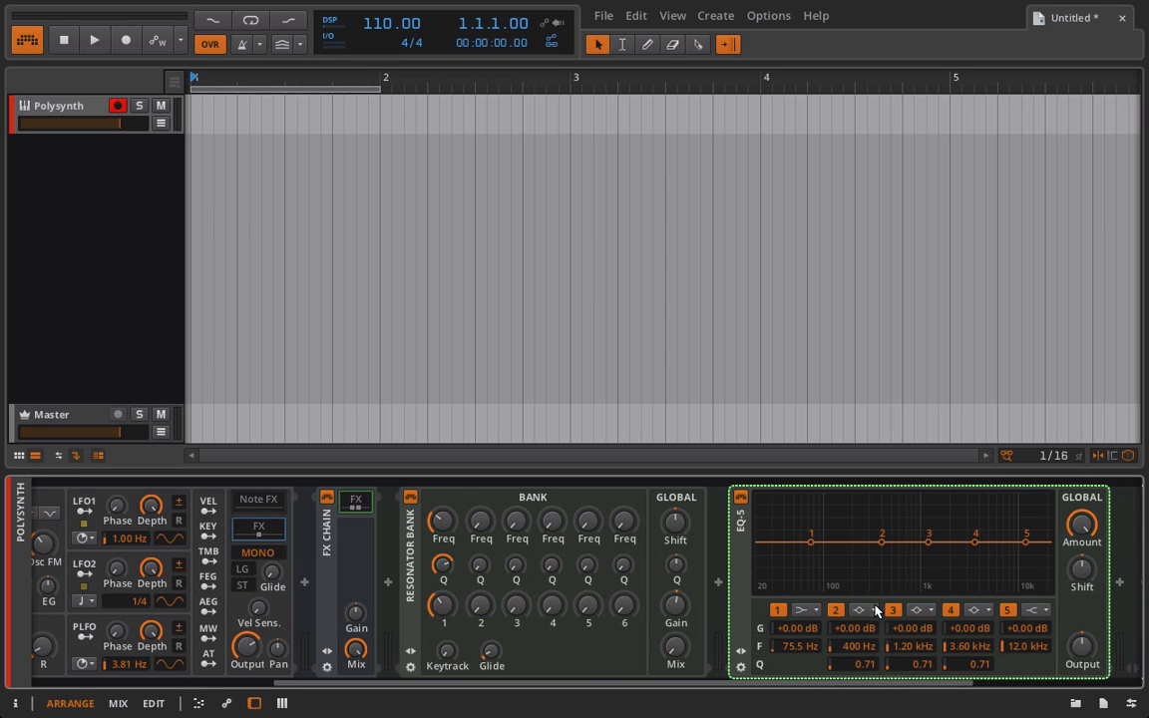
left_click(777, 610)
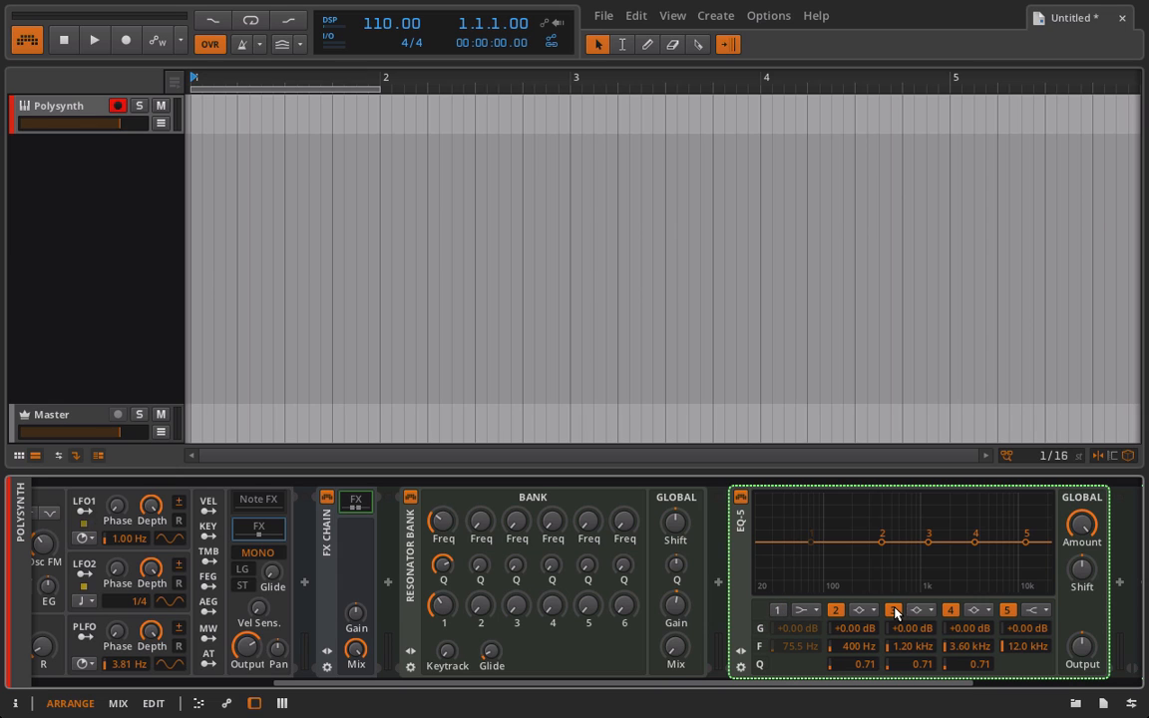
left_click(893, 609)
left_click(951, 609)
left_click(1005, 609)
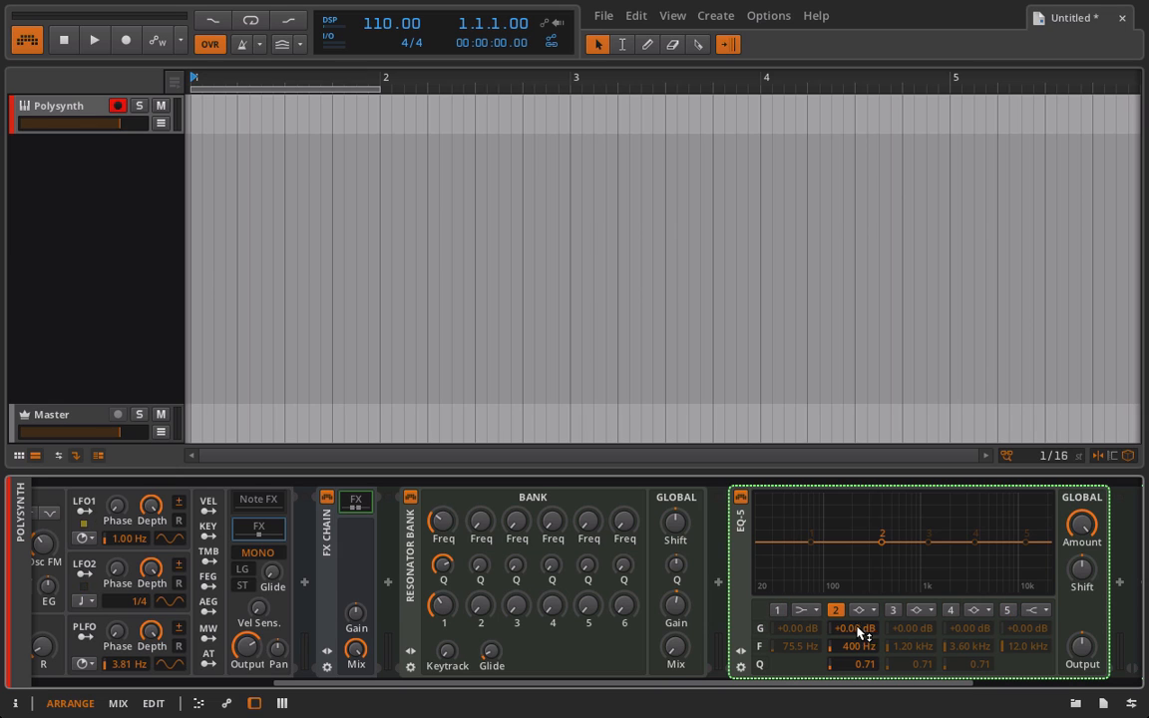
- Lower resonator 1's gain, and set EQ-5 band 2 to +20.1 dB gain, 566 Hz and a Q of 2.45
mouse_move(860, 629)
left_mouse_down()
mouse_move(859, 562)
mouse_move(860, 638)
left_mouse_up()
left_click_drag(445, 602, 445, 666)
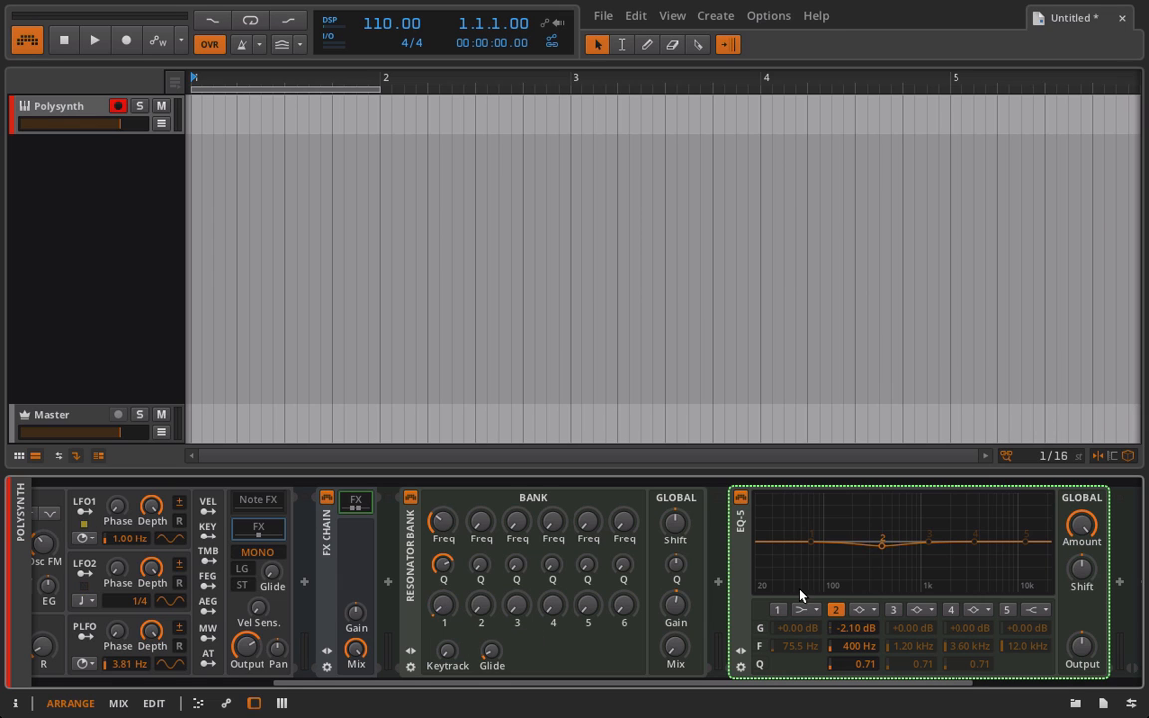
left_click_drag(852, 627, 852, 598)
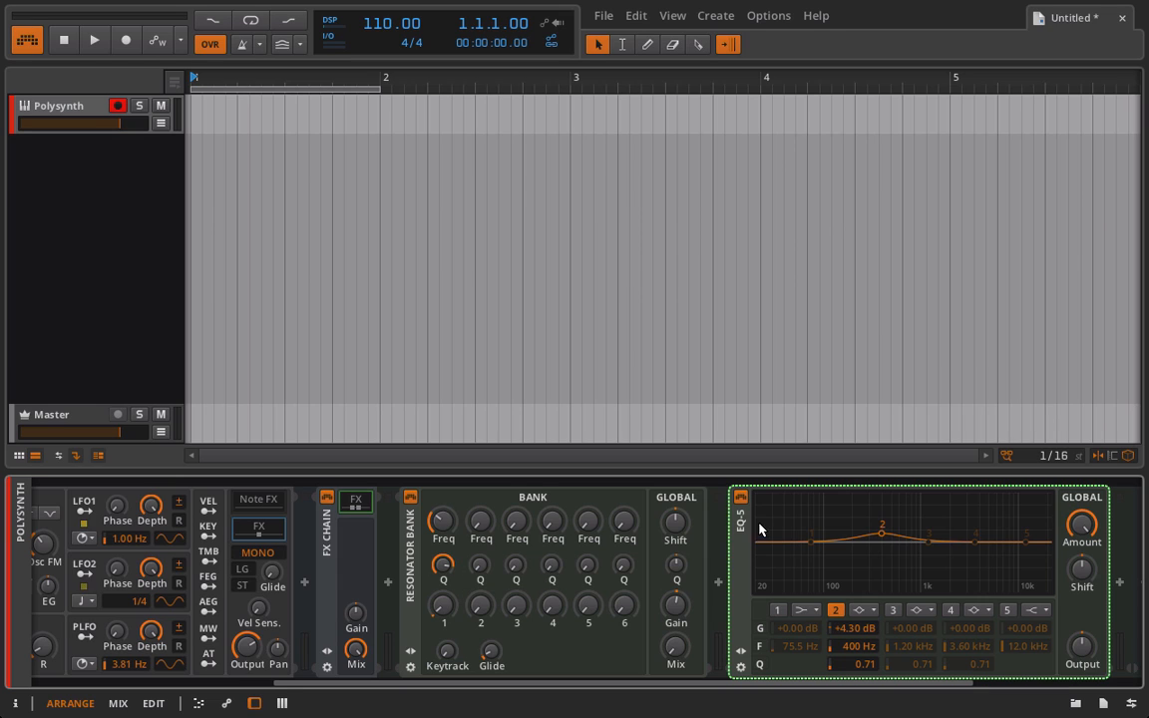
mouse_move(864, 666)
left_mouse_down()
mouse_move(858, 561)
mouse_move(866, 674)
left_mouse_up()
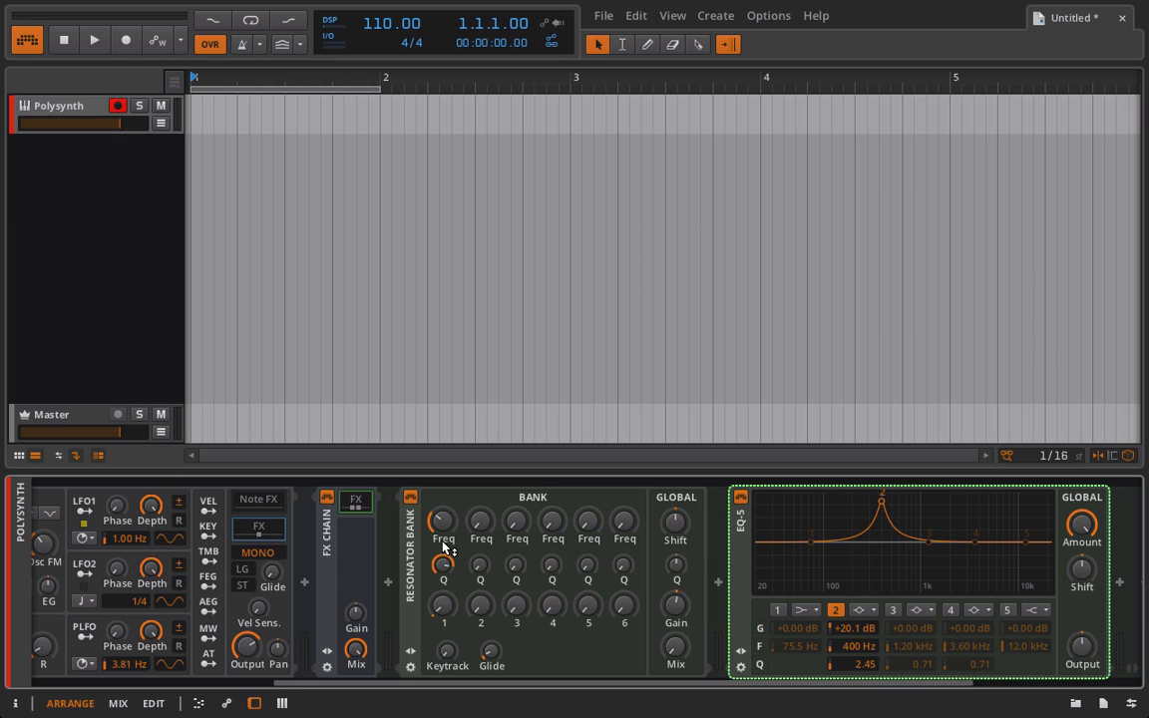
mouse_move(859, 646)
left_mouse_down()
mouse_move(860, 619)
mouse_move(860, 649)
left_mouse_up()
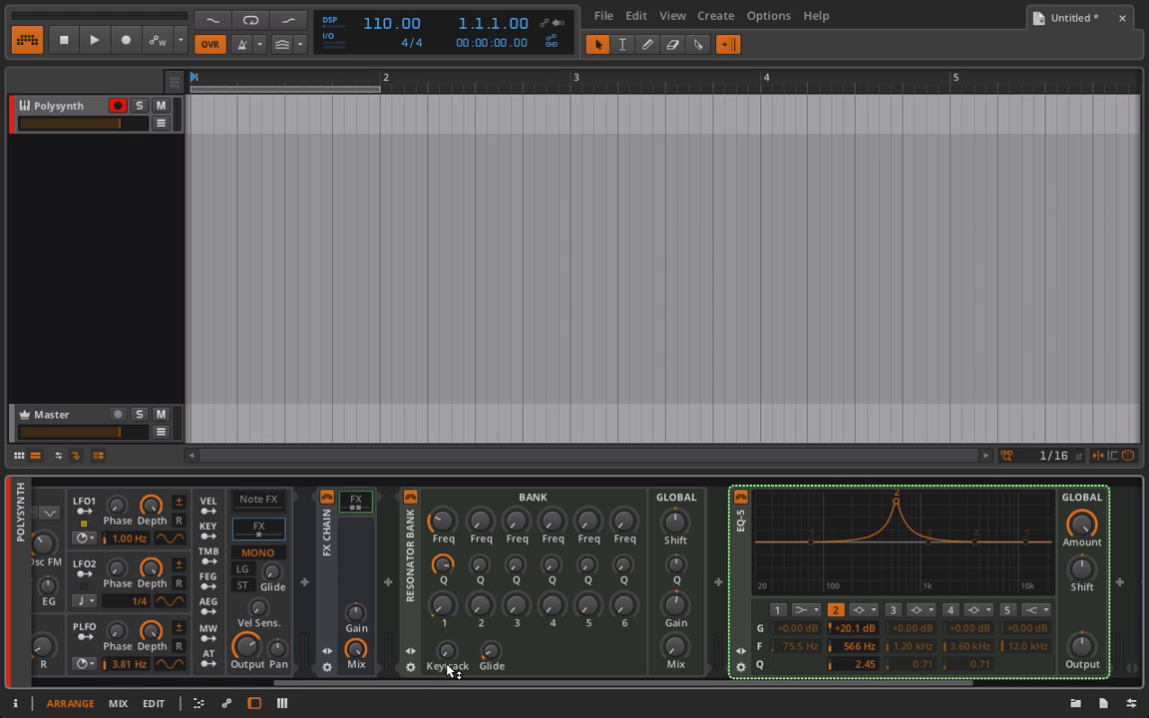
- Delete the EQ-5 from the FX Chain
scroll(446, 661, "left", 2)
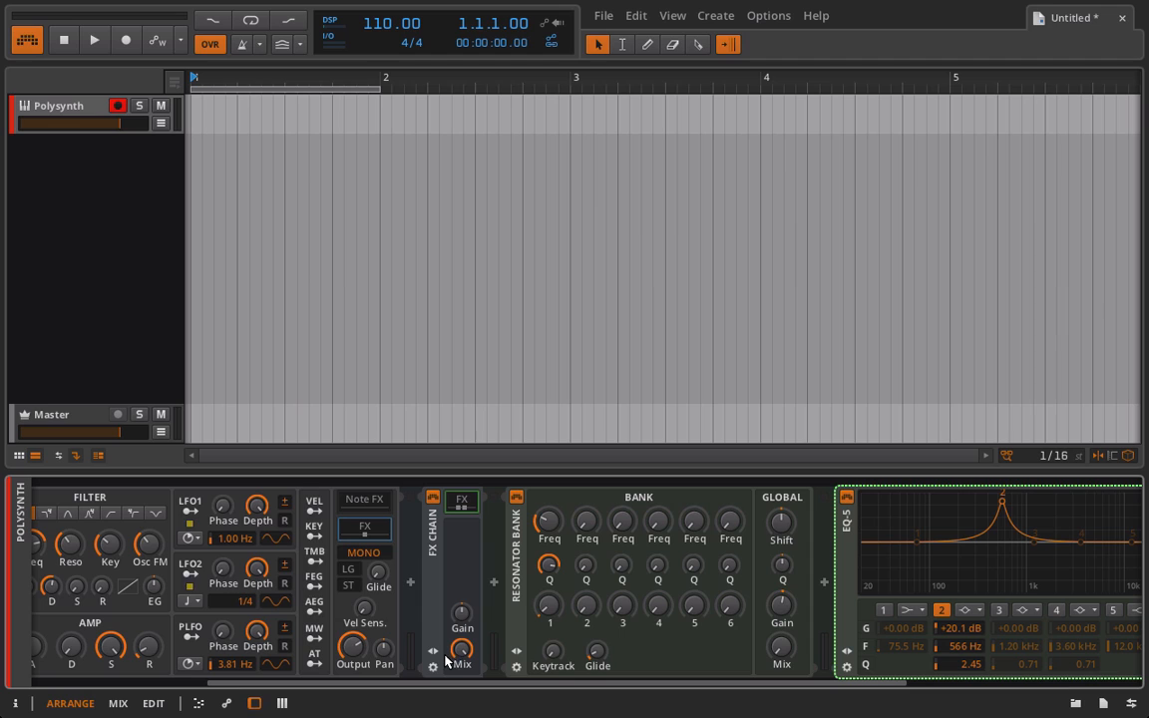
left_click(318, 536)
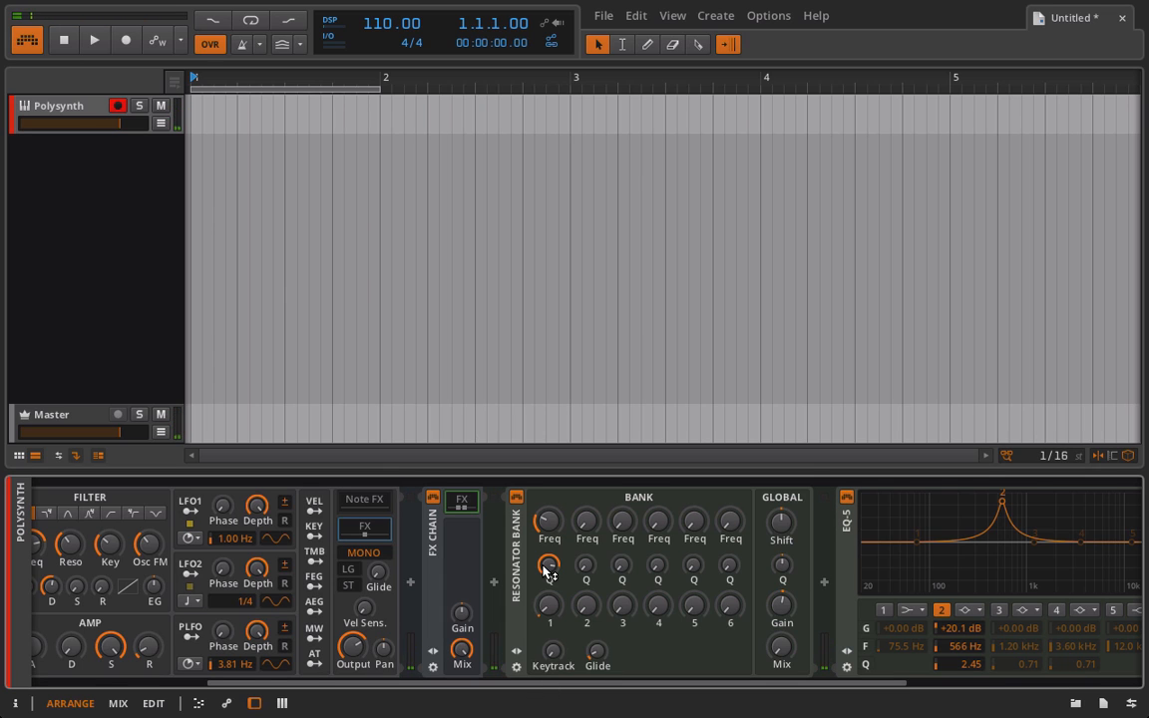
scroll(698, 648, "right", 5)
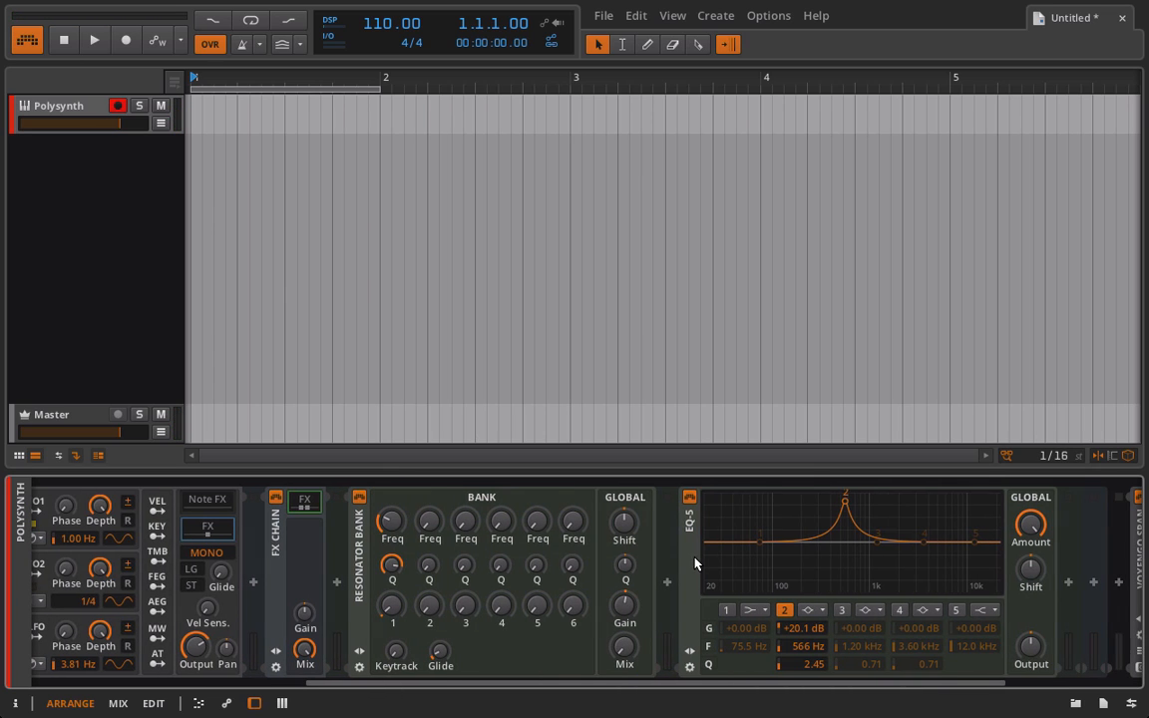
left_click(690, 559)
key("Delete")
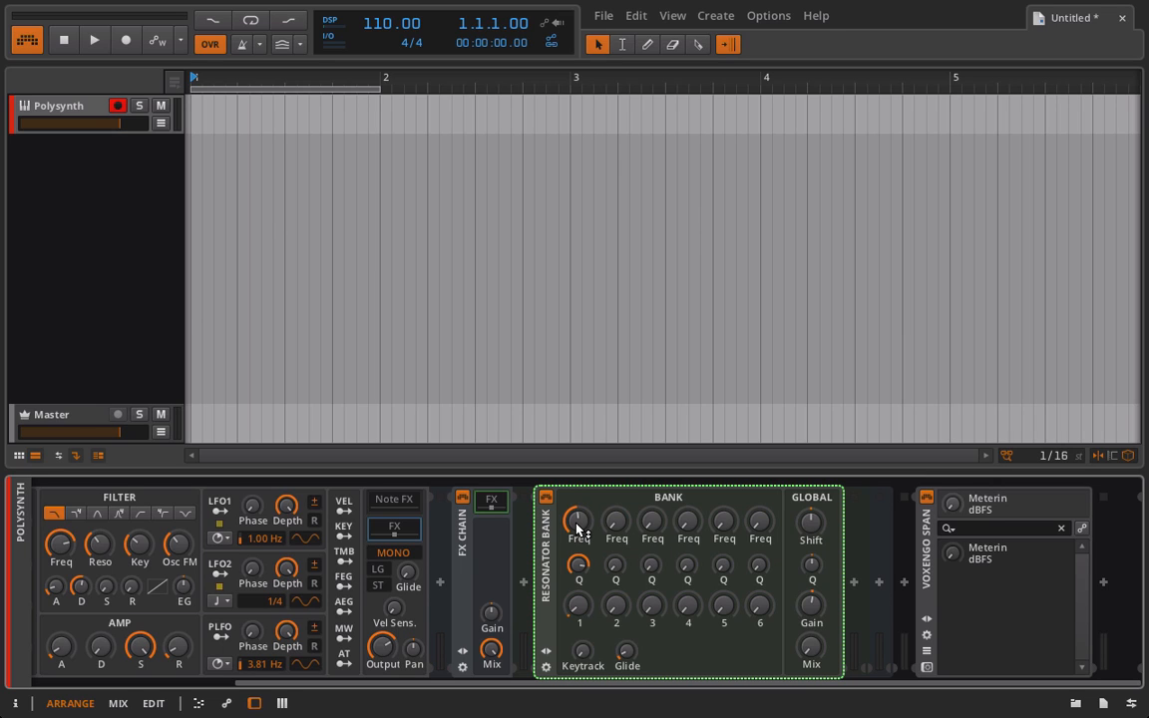
- Lower resonator 1's frequency and Q, and raise resonator 2's frequency
left_click_drag(577, 526, 577, 535)
left_click_drag(577, 543, 576, 559)
mouse_move(615, 525)
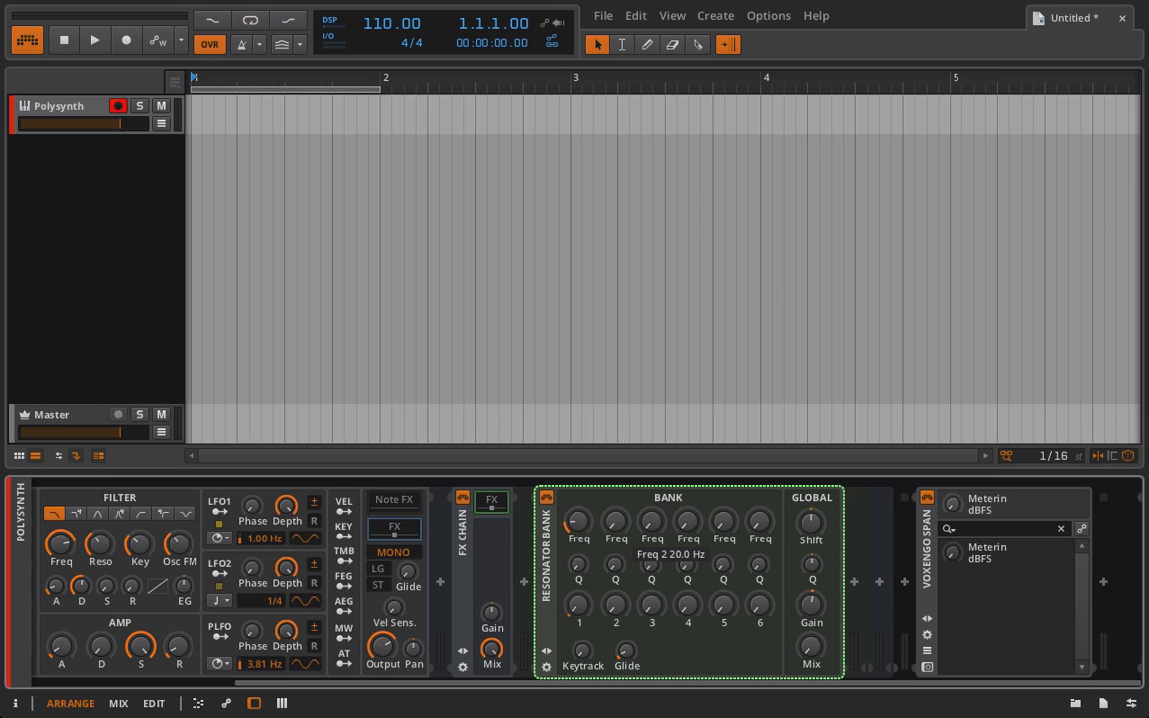
left_click_drag(615, 520, 615, 499)
- Set resonator 2's frequency to about 130 Hz and resonator 3's frequency to 164.81 Hz
key("alt+2")
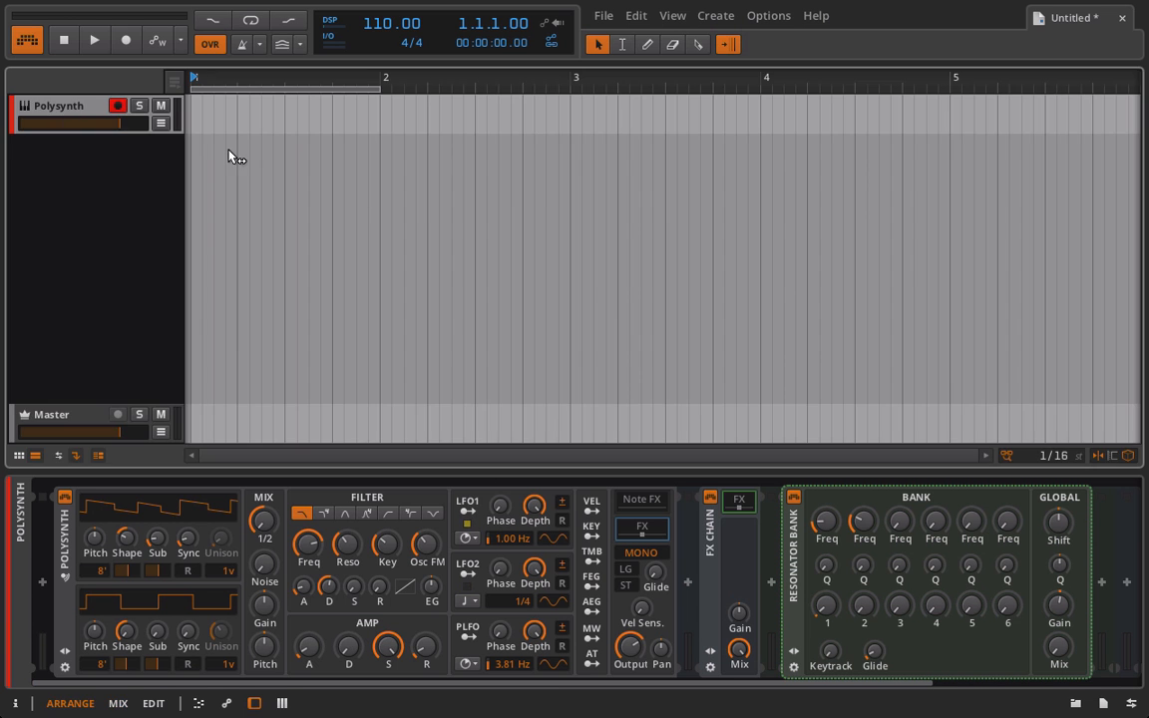
key("alt+1")
double_click(864, 529)
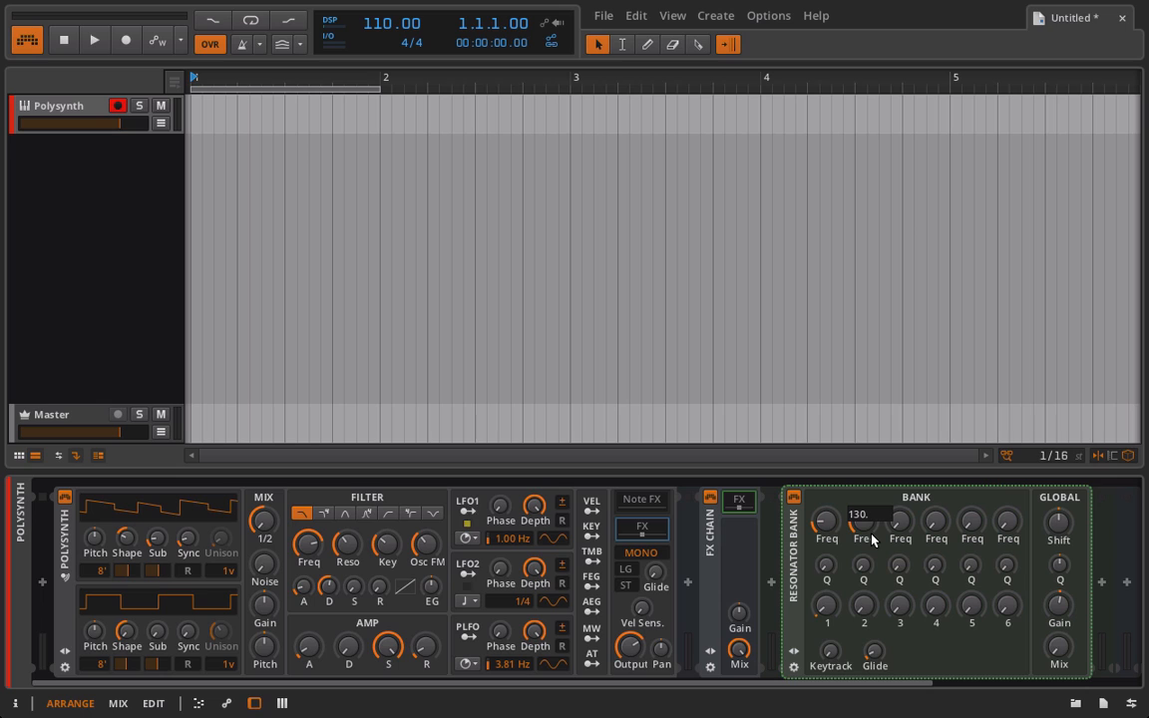
key("Return")
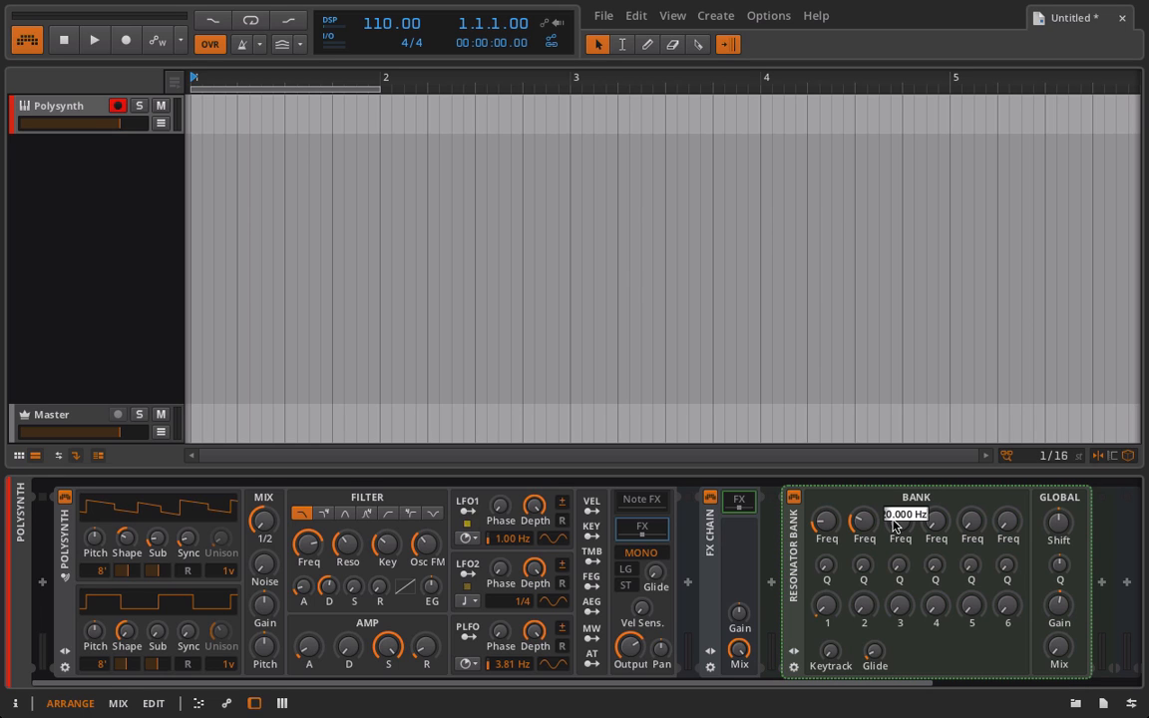
type("164.81")
key("Return")
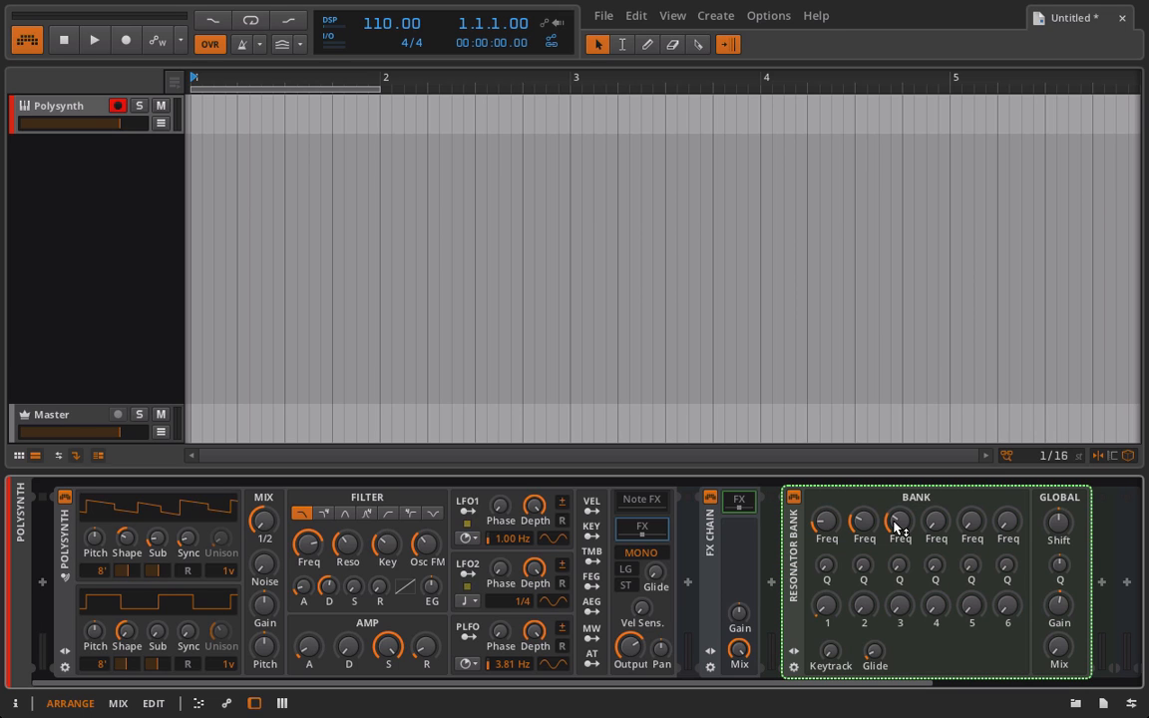
- Enter exact frequencies for resonators 4 and 5, placing each above the resonator before it
double_click(940, 533)
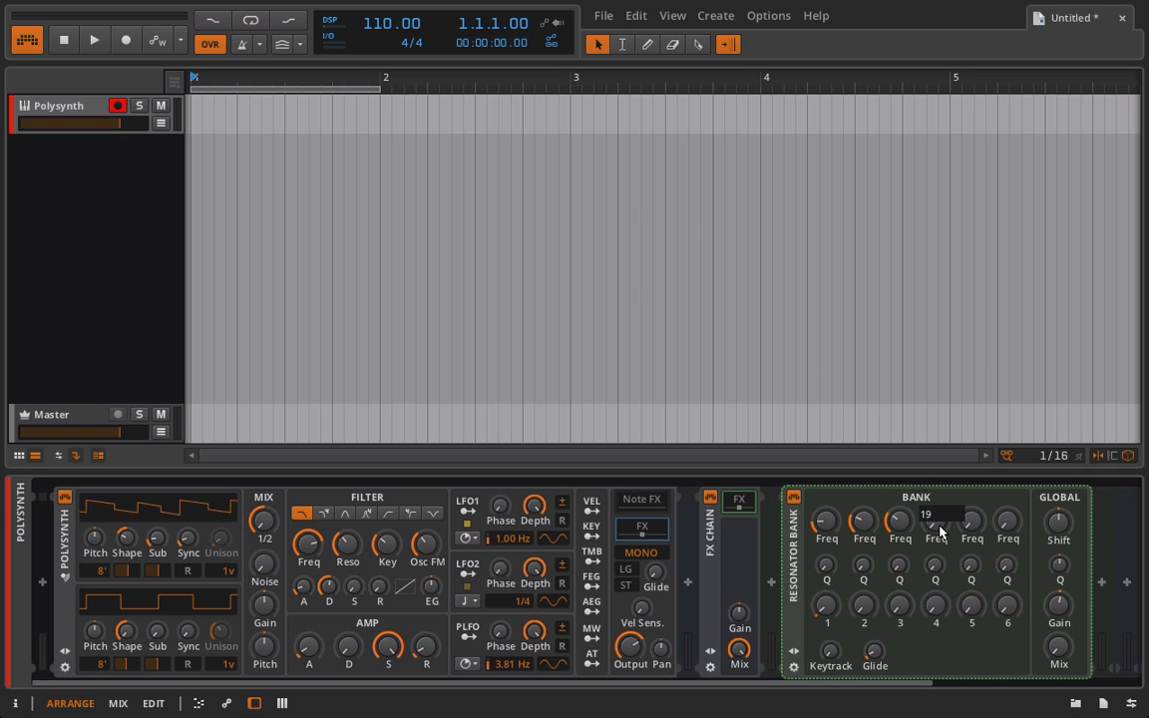
key("Return")
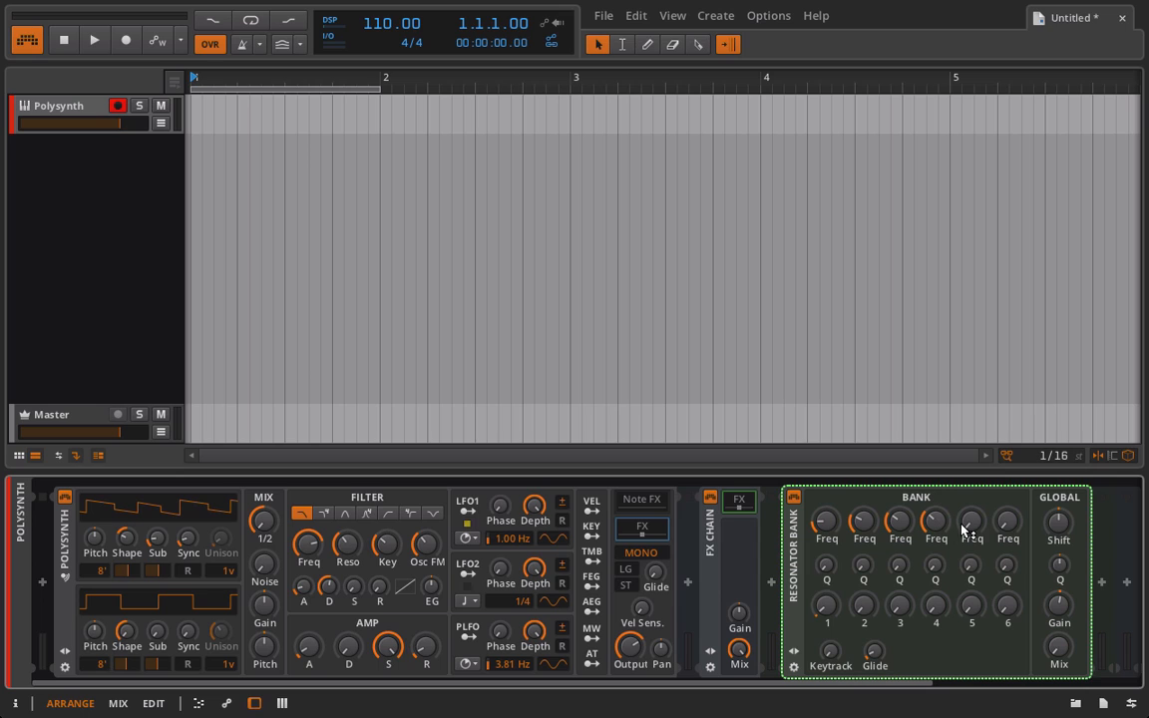
double_click(974, 521)
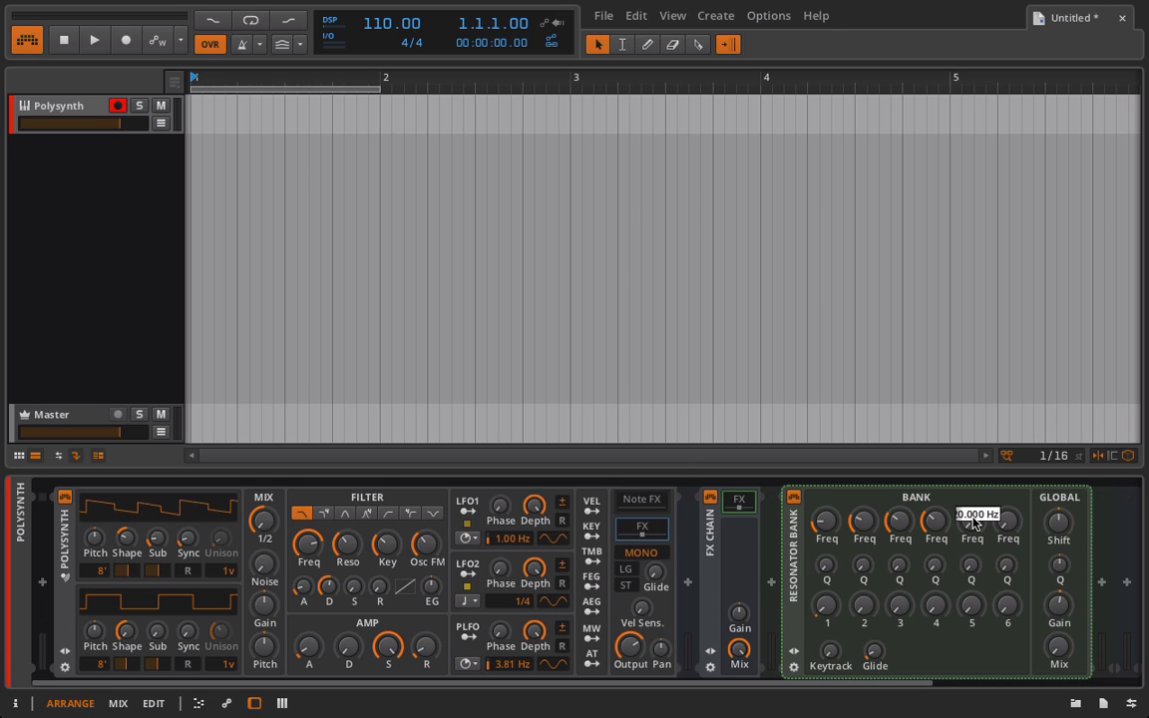
type("39")
key("Return")
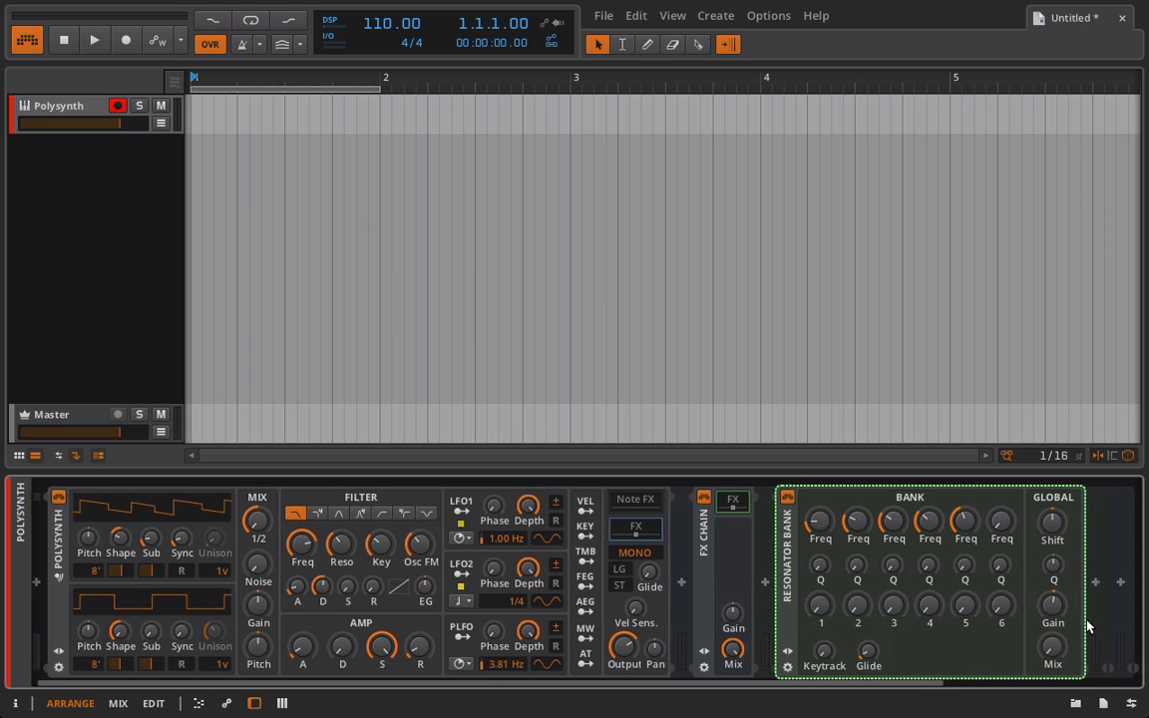
- Open the Voxengo SPAN spectrum window and position it beside the Resonator Bank so both can be seen
scroll(997, 619, "down", 3)
left_click(929, 667)
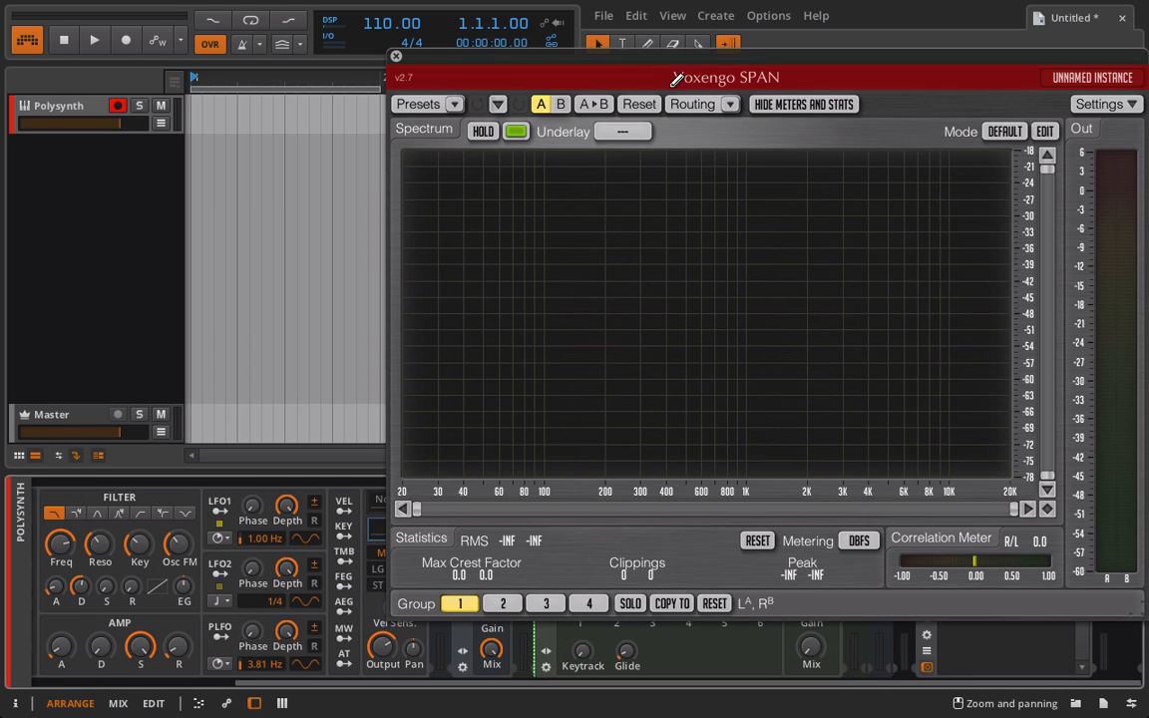
left_click_drag(640, 63, 44, 47)
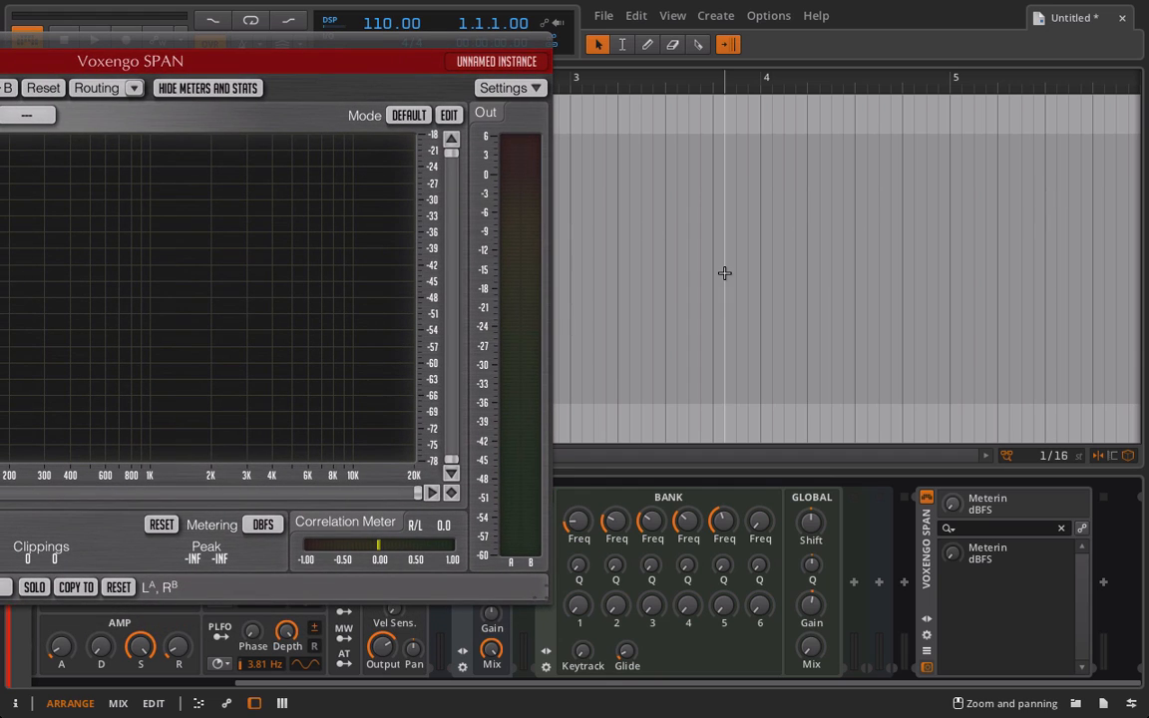
scroll(711, 497, "up", 3)
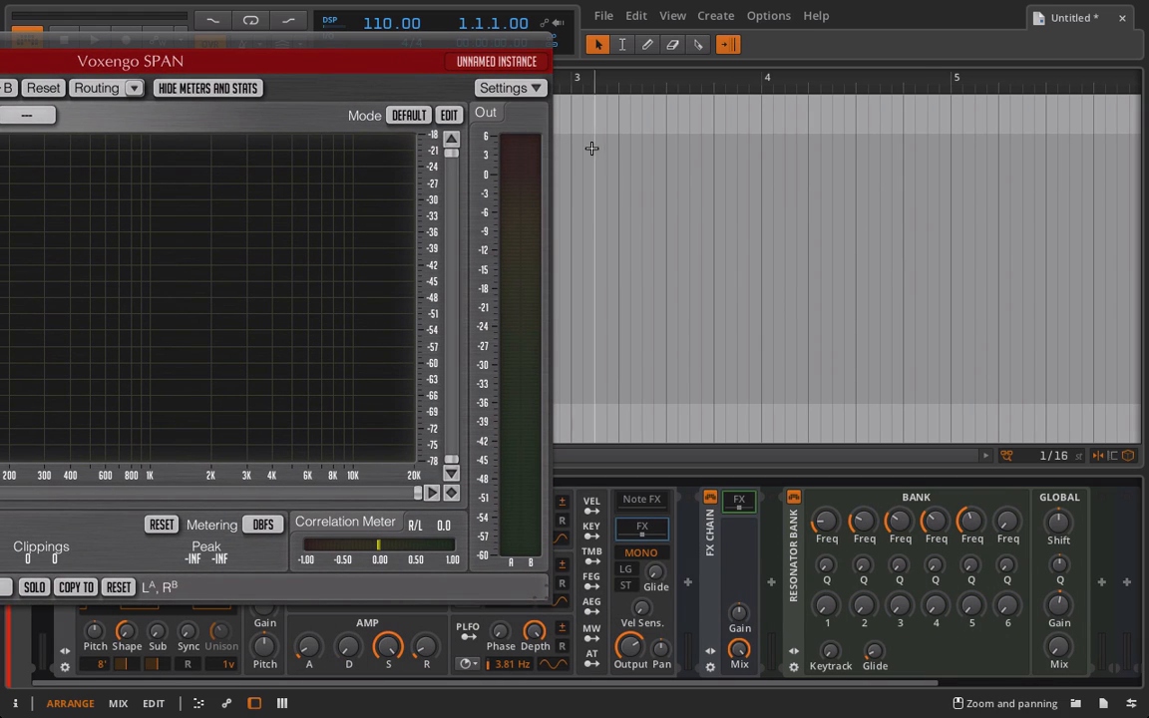
left_click_drag(372, 42, 447, 42)
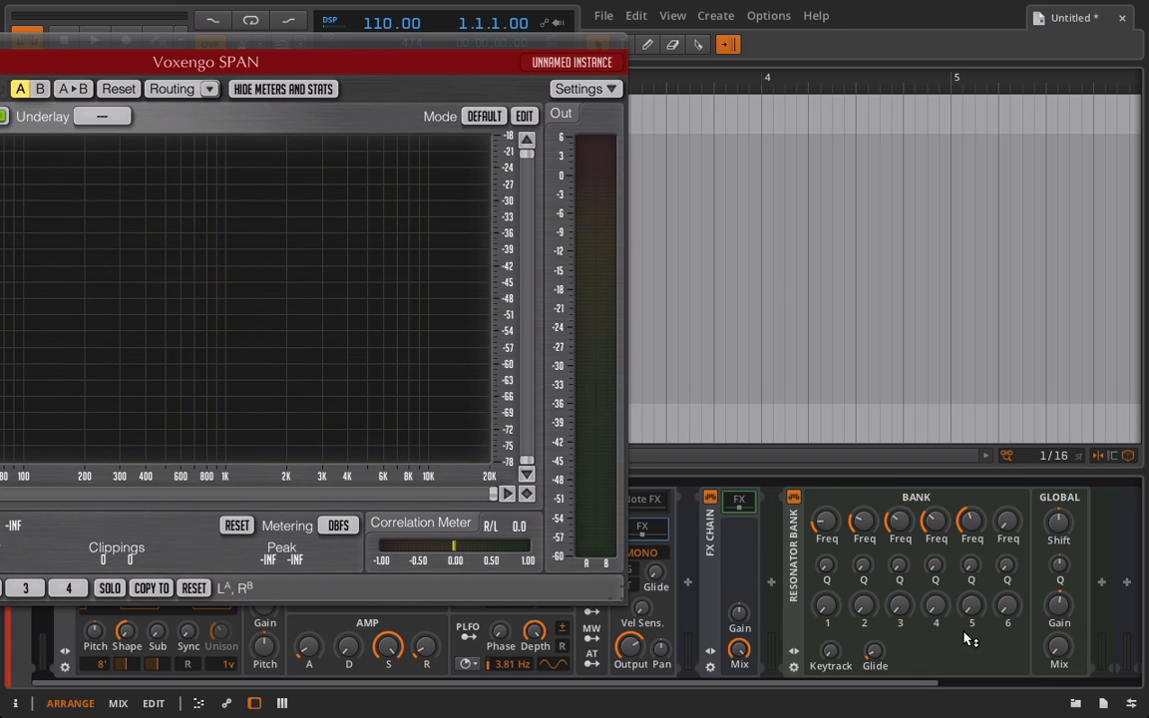
key("e")
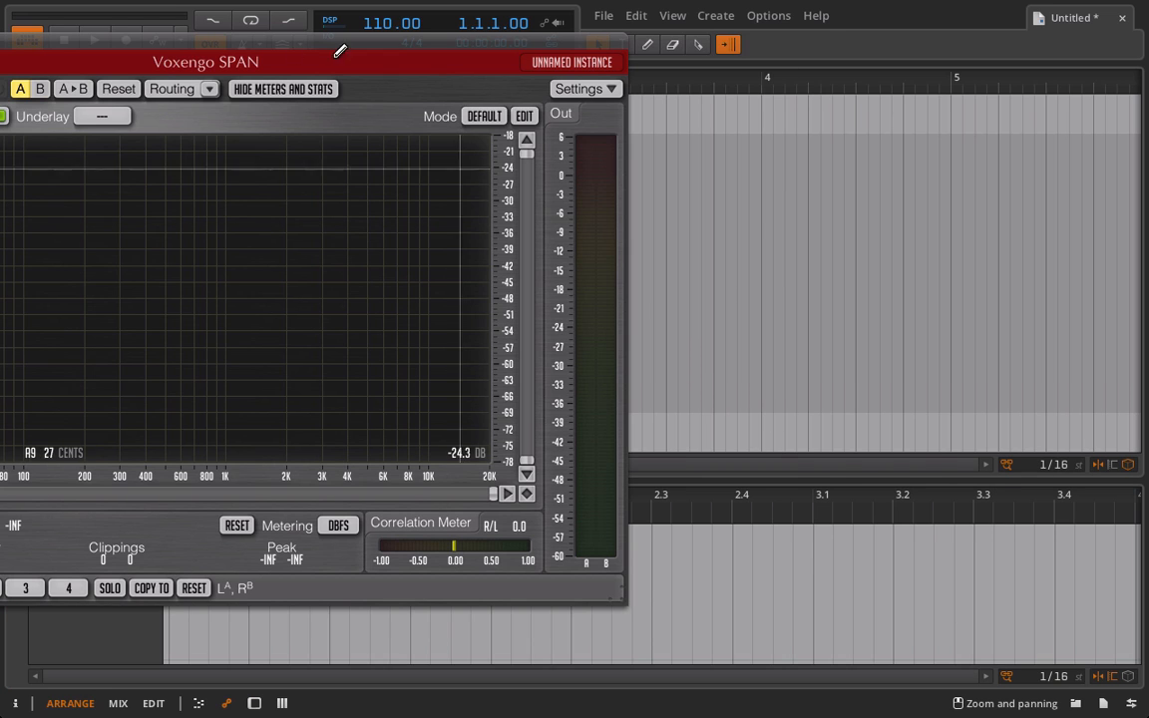
left_click_drag(260, 46, 416, 150)
key("d")
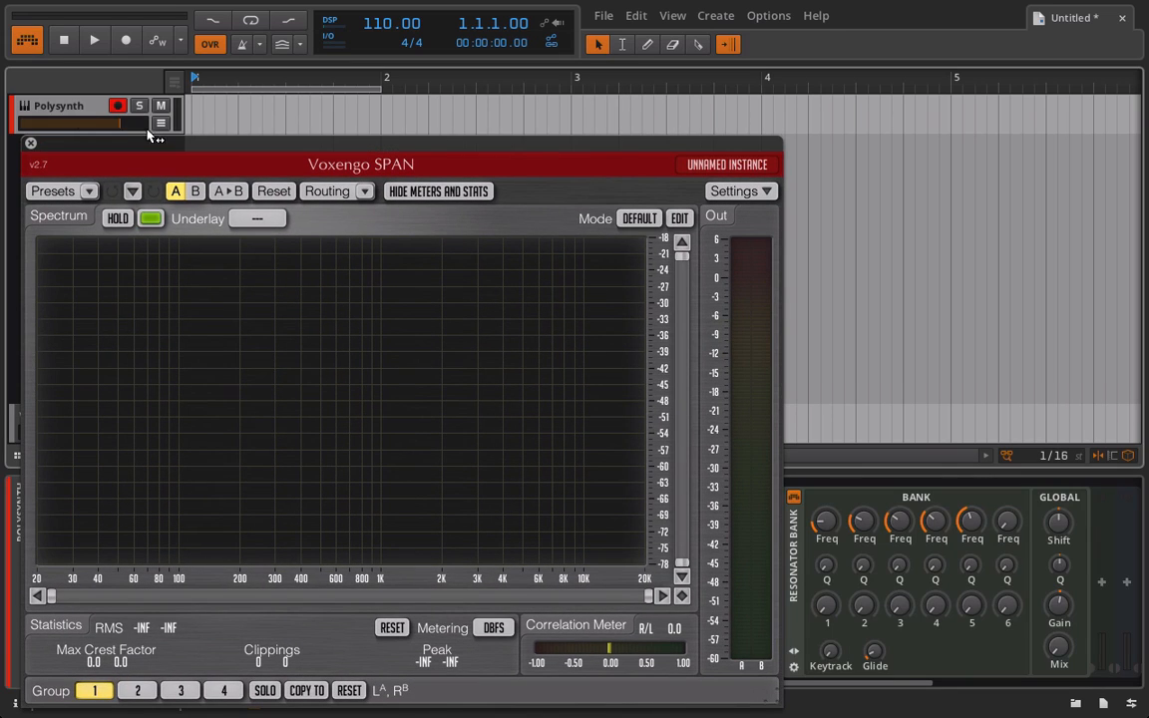
left_click_drag(166, 149, 158, 77)
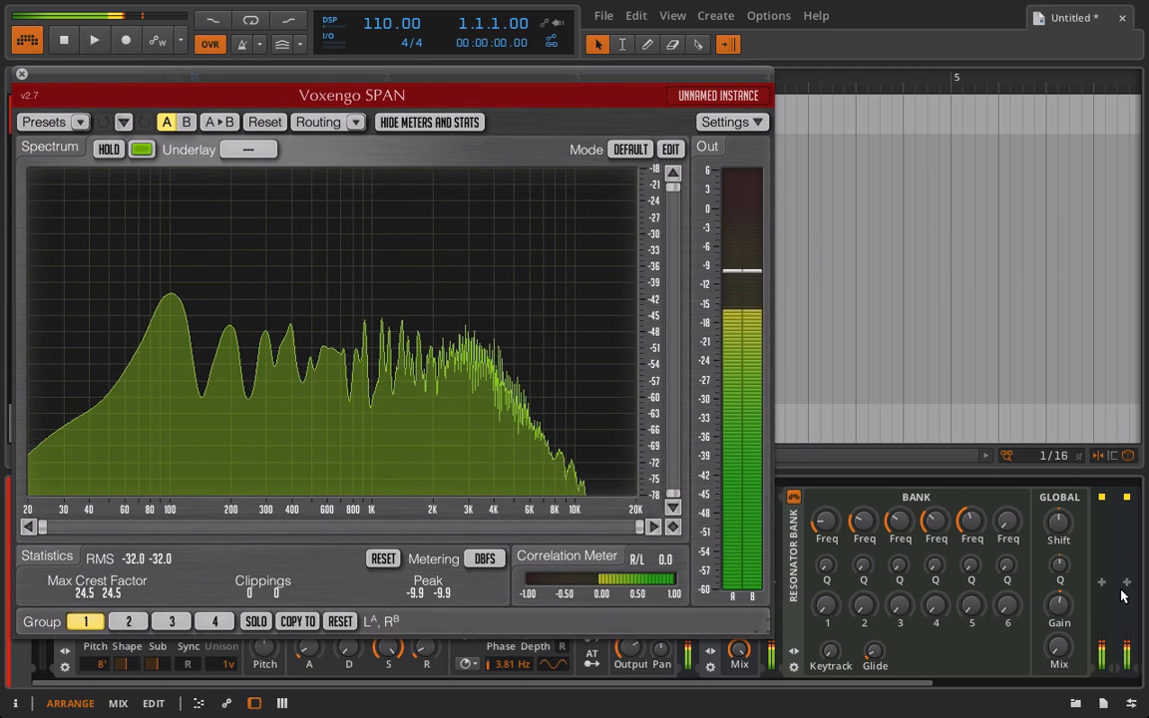
- Lower the Resonator Bank's mix and raise the Q of resonators 1 to 5, with resonator 5 at 34.59
mouse_move(1058, 653)
left_mouse_down()
mouse_move(1058, 539)
mouse_move(1058, 650)
left_mouse_up()
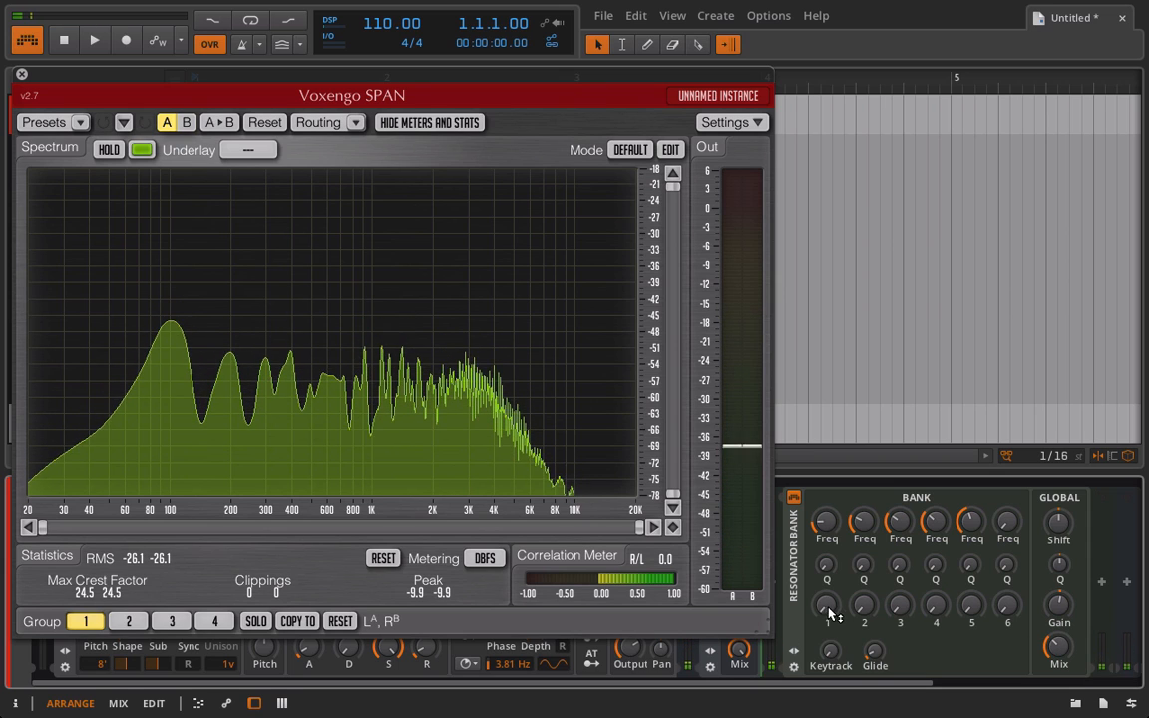
left_click_drag(826, 610, 826, 659)
left_click_drag(827, 566, 827, 523)
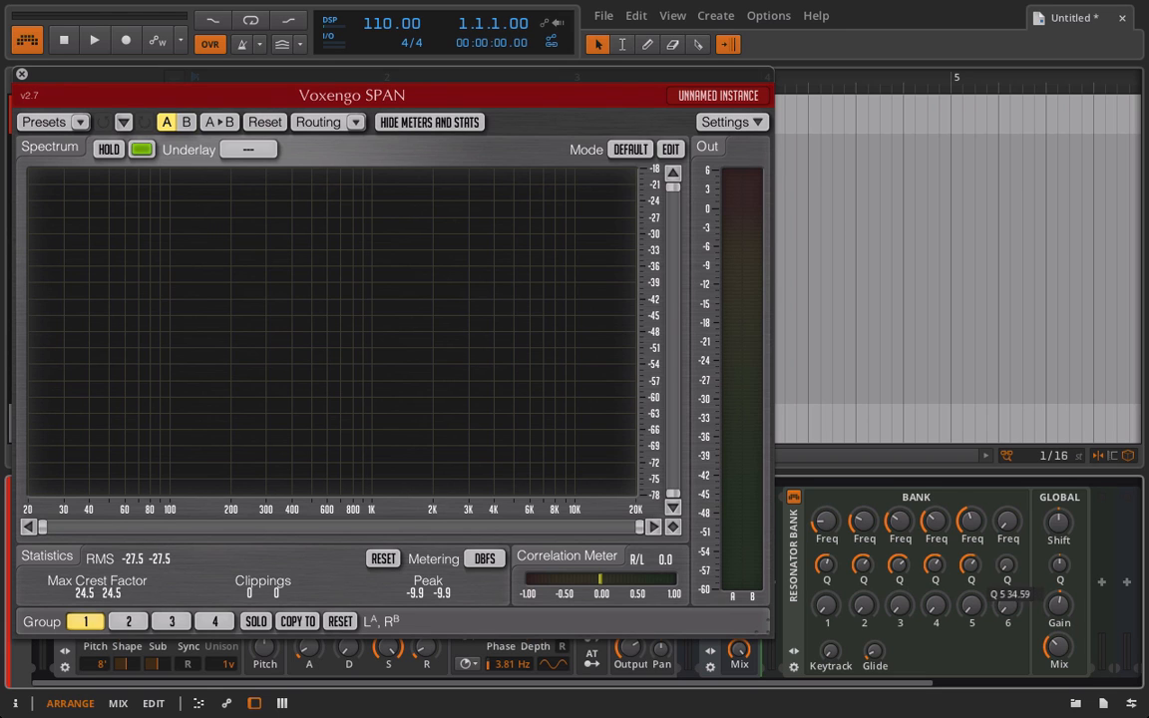
- Raise the individual gains of resonators 1 to 5 while watching the spectrum
left_click_drag(827, 604, 827, 566)
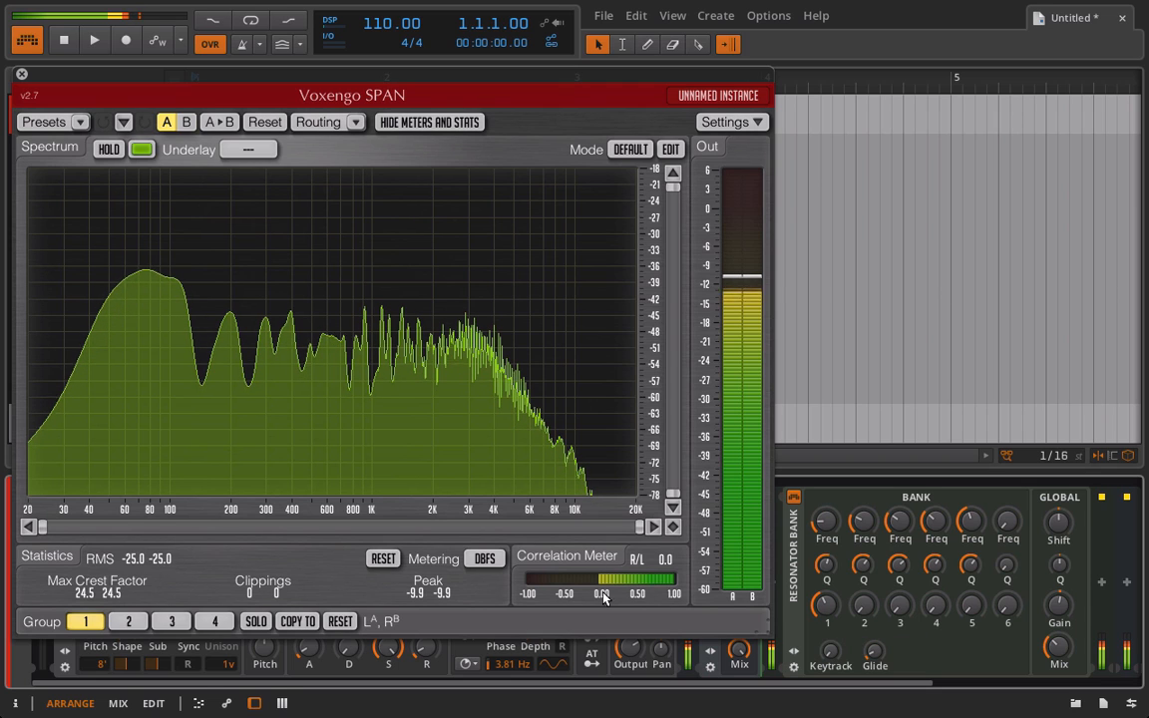
left_click_drag(864, 604, 900, 607)
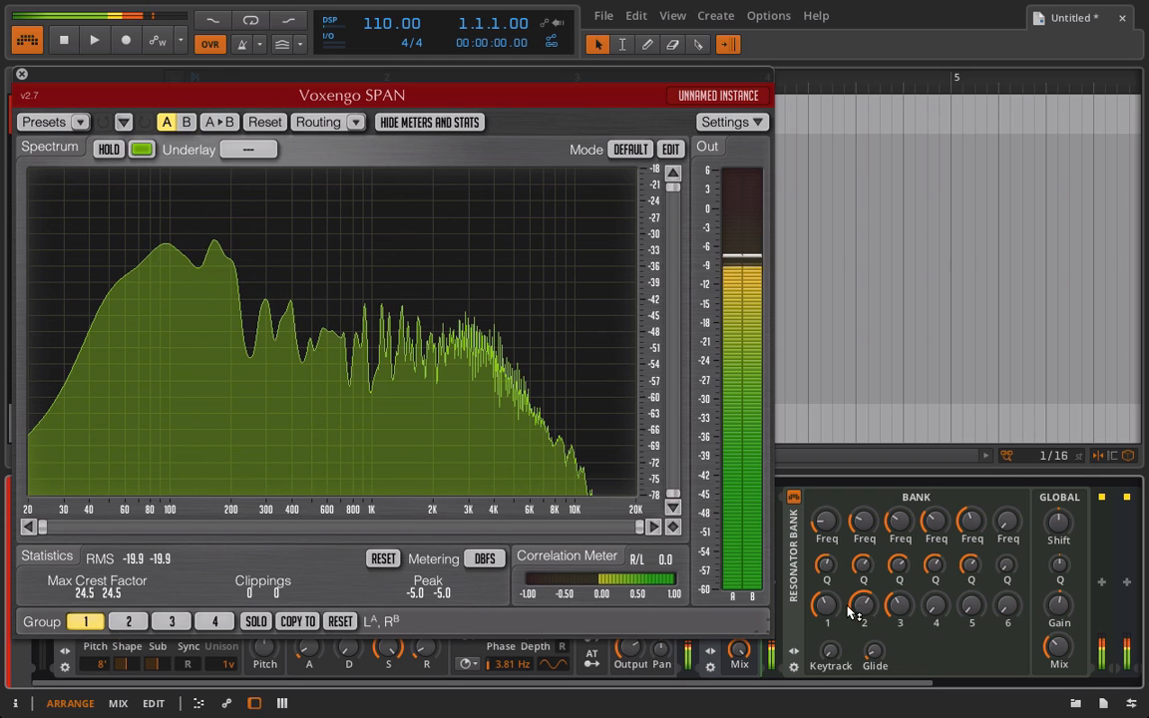
left_click_drag(836, 607, 835, 610)
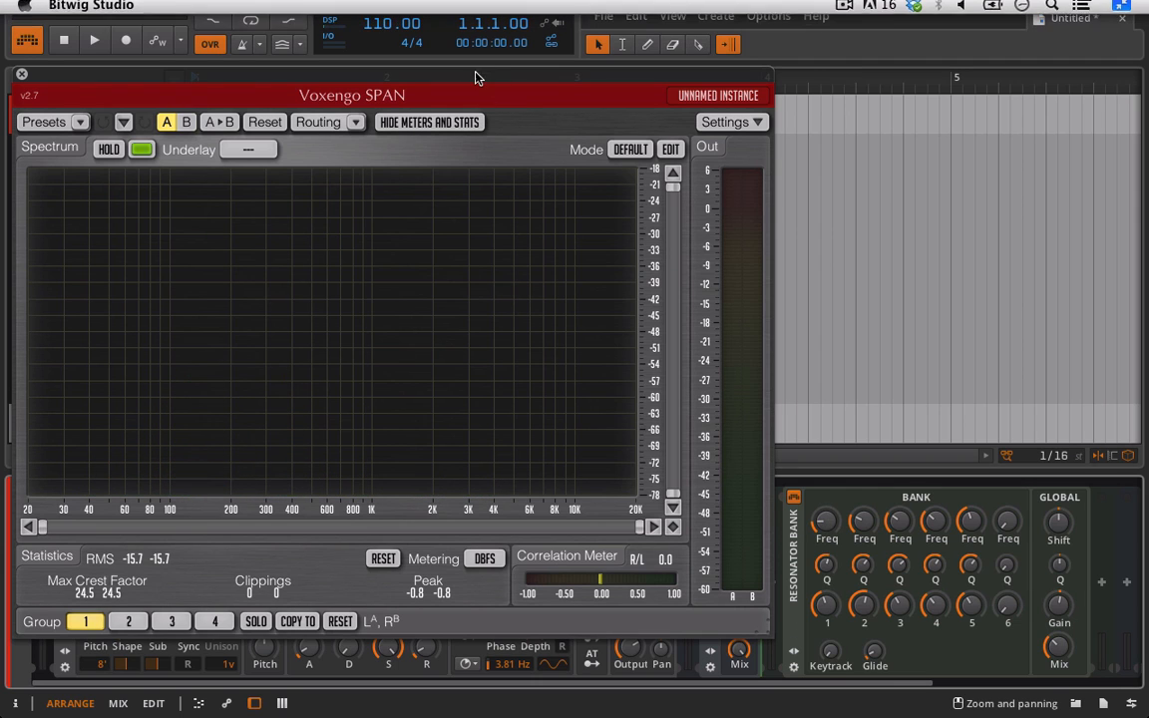
- Lower the Polysynth's filter frequency, moving the SPAN window clear of it and back beside the Resonator Bank
left_click_drag(475, 78, 684, 581)
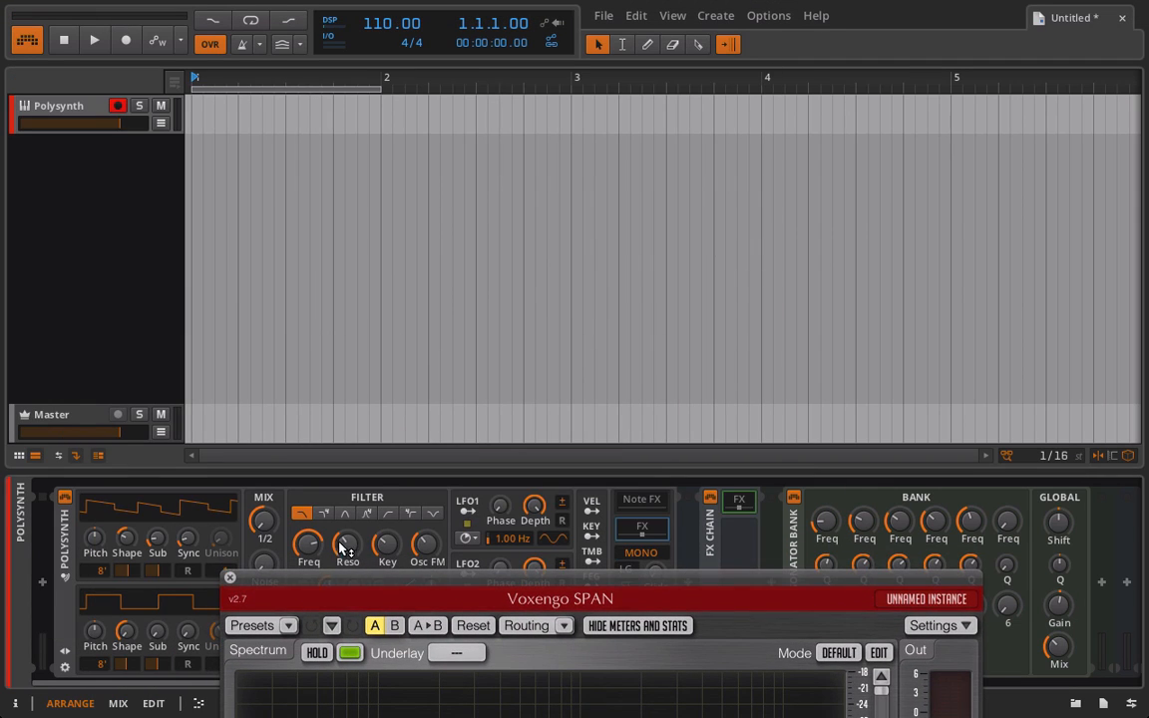
left_click_drag(341, 546, 498, 236)
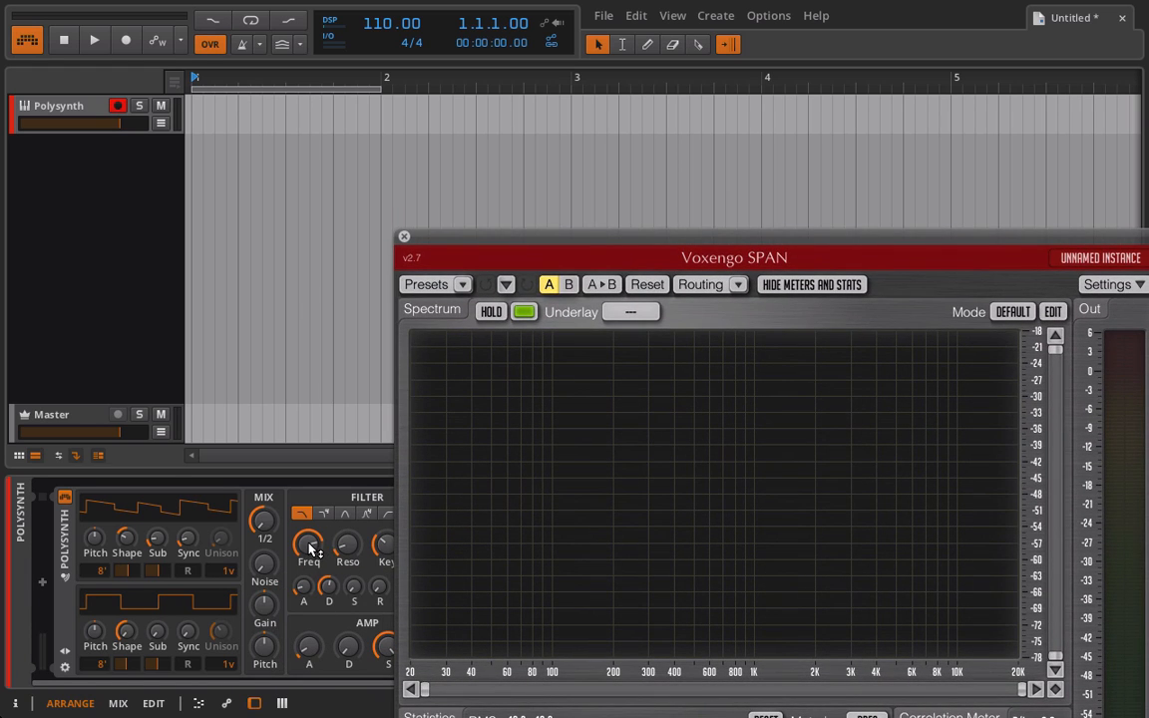
left_click_drag(311, 549, 311, 569)
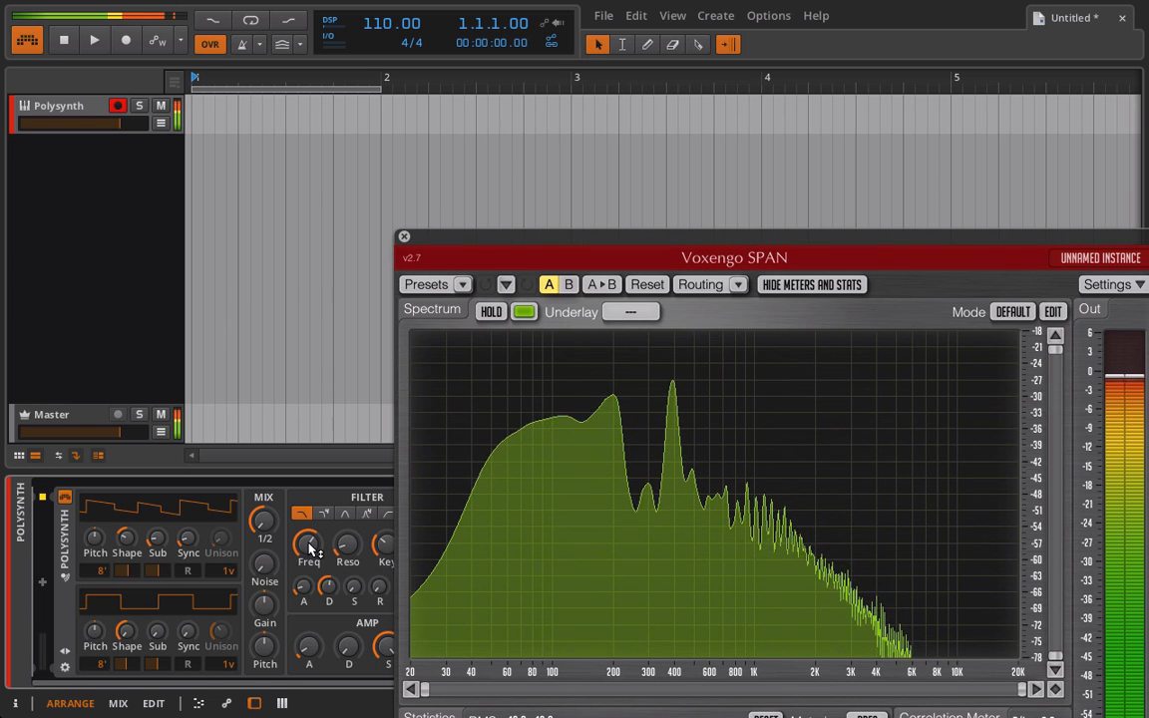
left_click_drag(569, 235, 272, 109)
left_click_drag(417, 108, 317, 79)
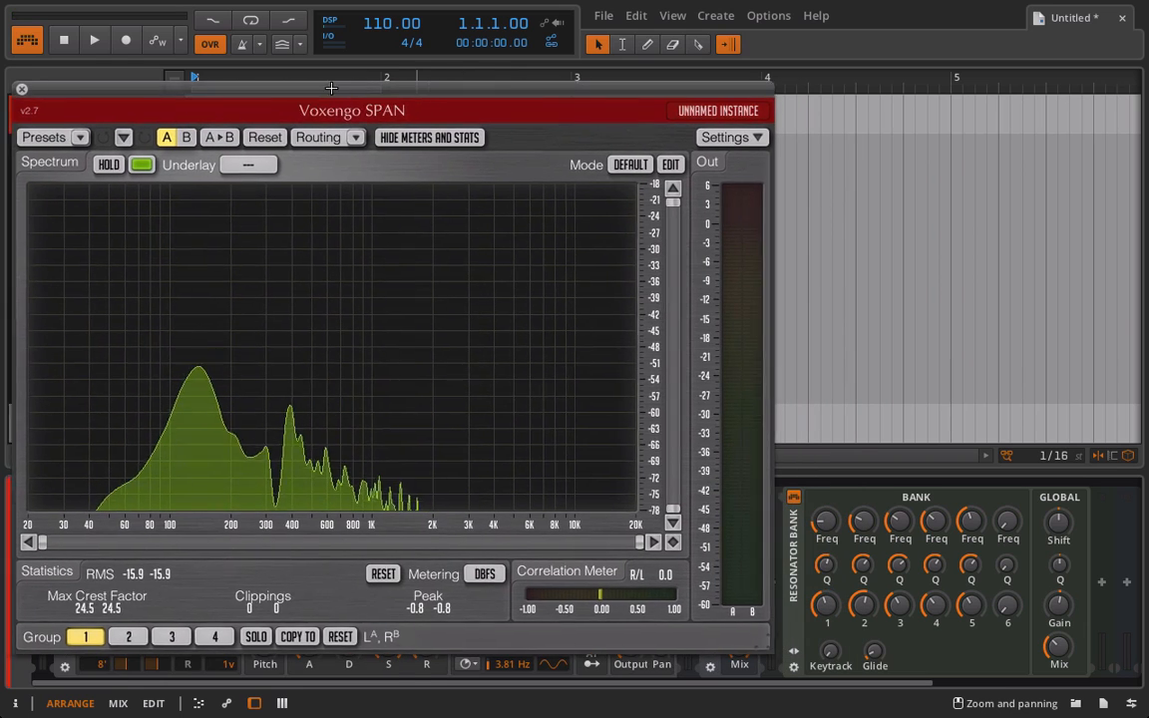
- Set the Resonator Bank's mix to 67.5 % with a lower global gain, and try raising and lowering its Keytrack
left_click(794, 497)
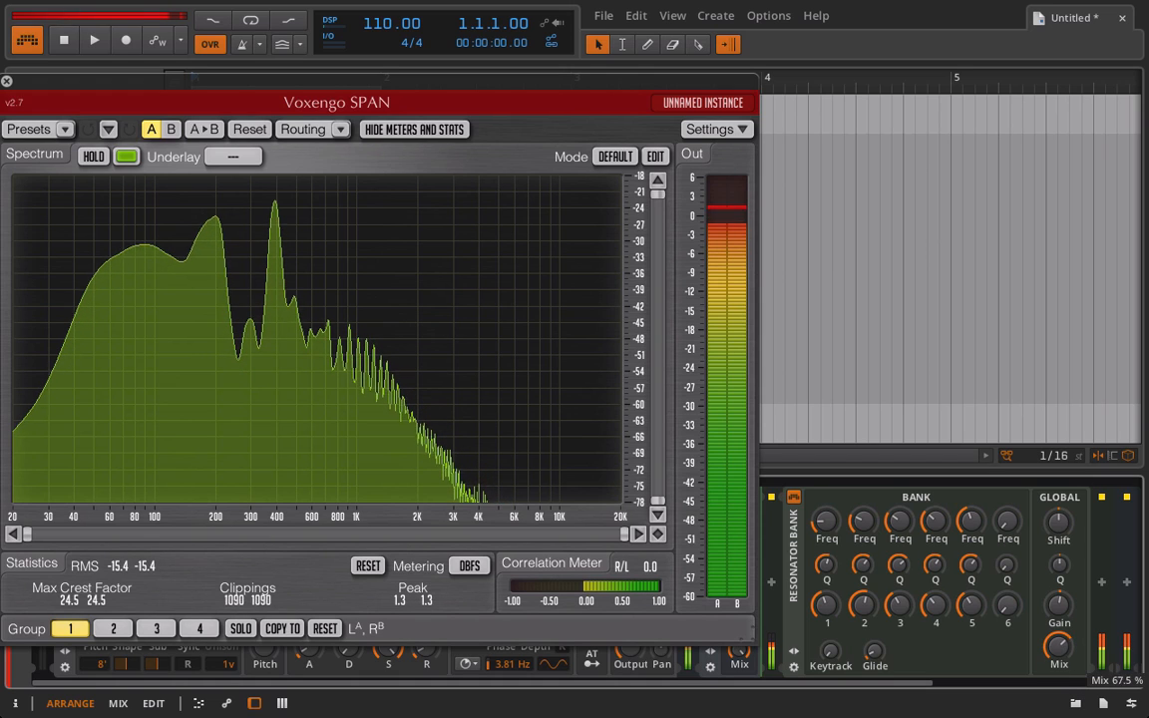
left_click_drag(1059, 604, 1059, 632)
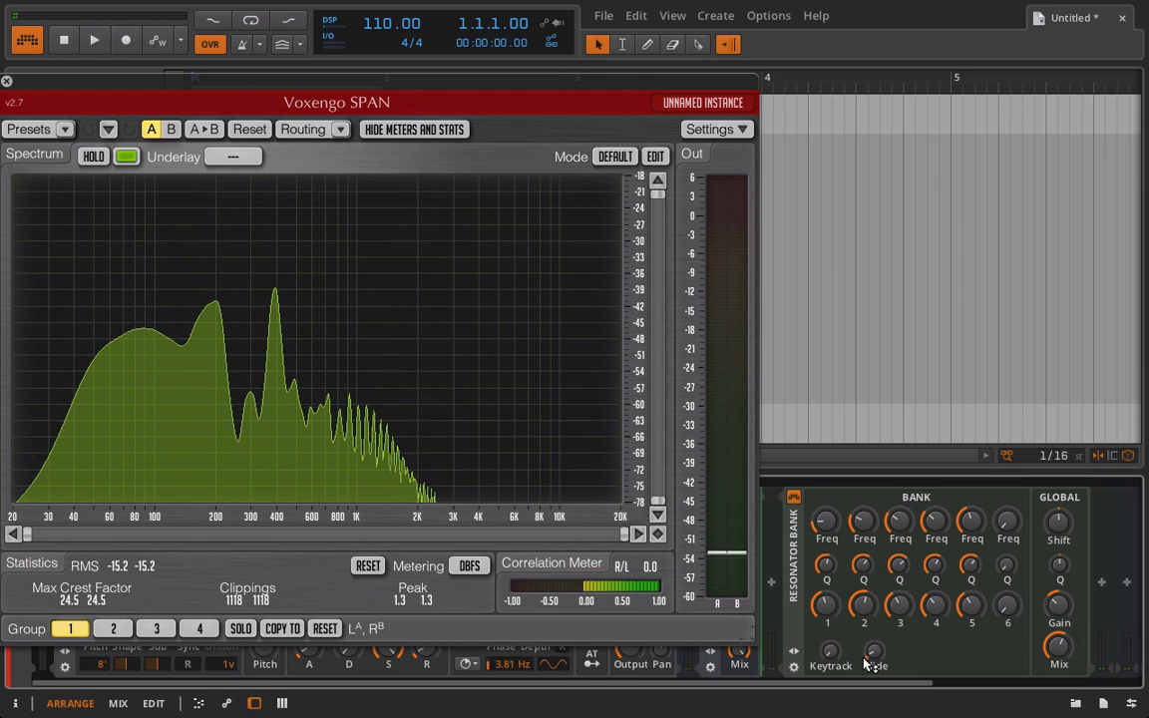
left_click_drag(829, 654, 829, 598)
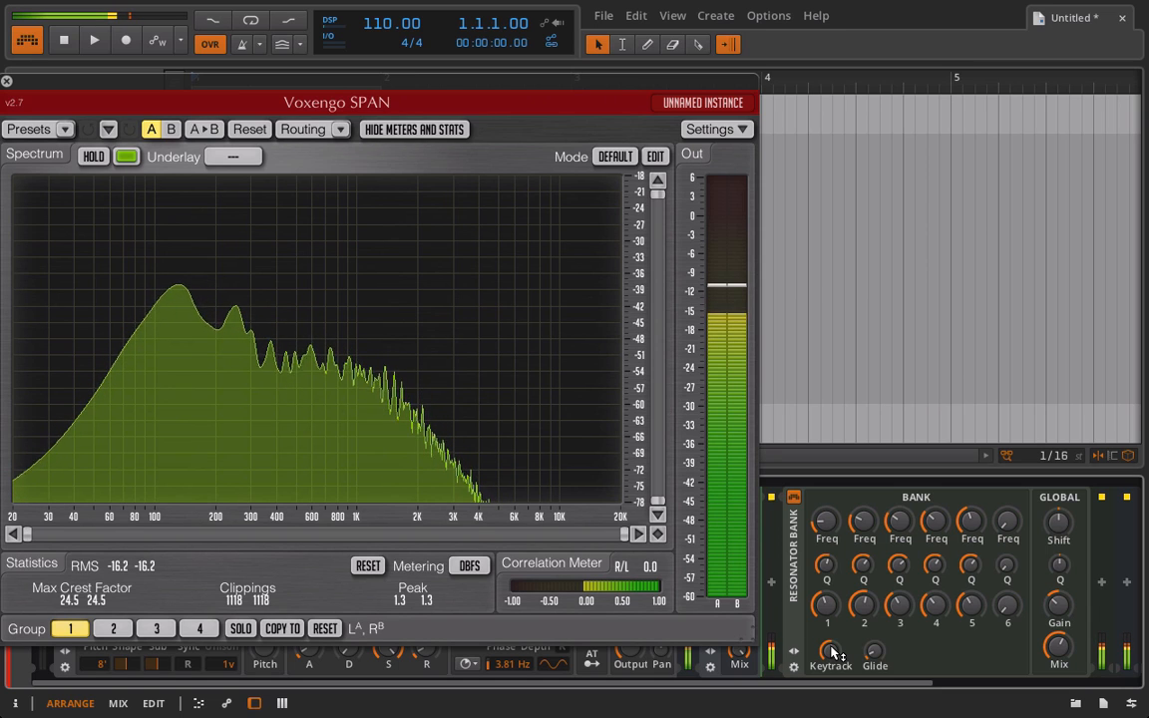
left_click_drag(831, 649, 832, 708)
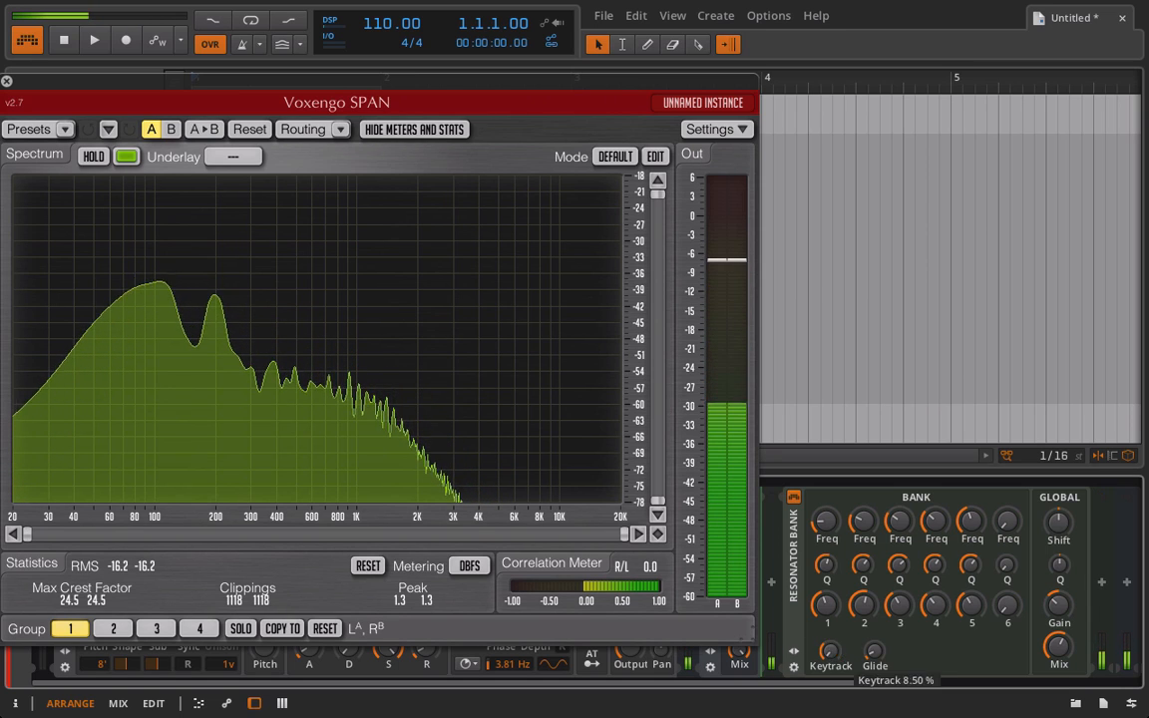
- Load the Mysticord 1 preset into the Resonator Bank and raise its Keytrack amount
left_click(792, 651)
left_click(843, 503)
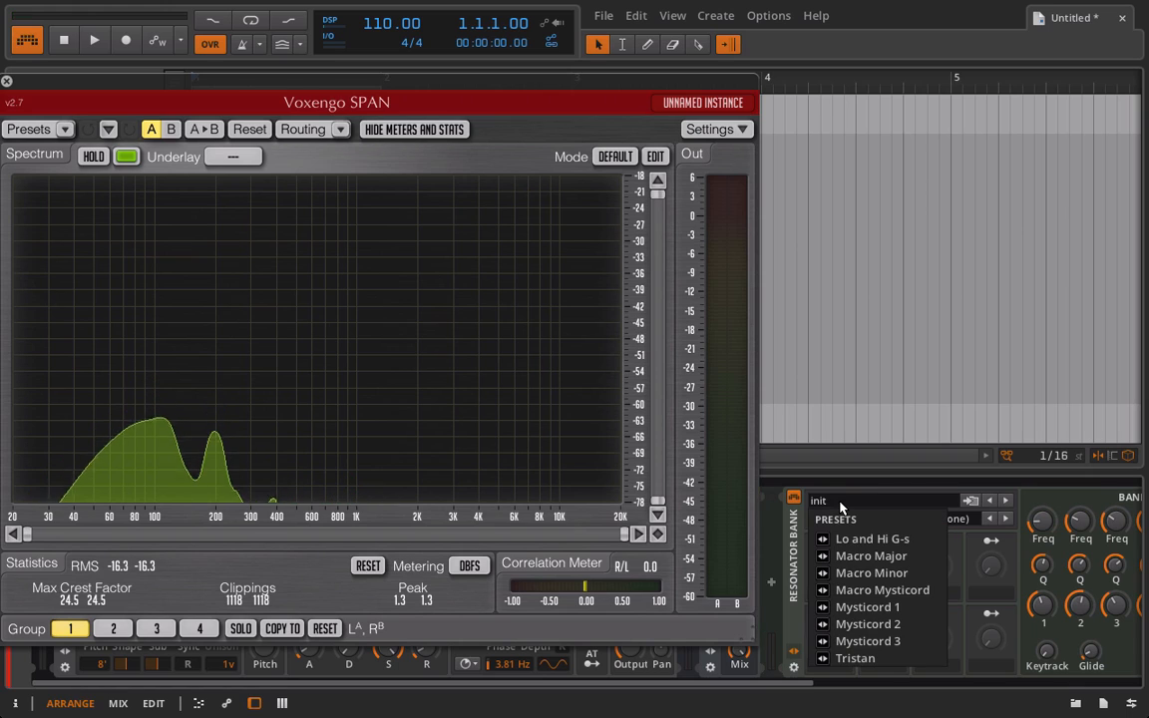
left_click(869, 608)
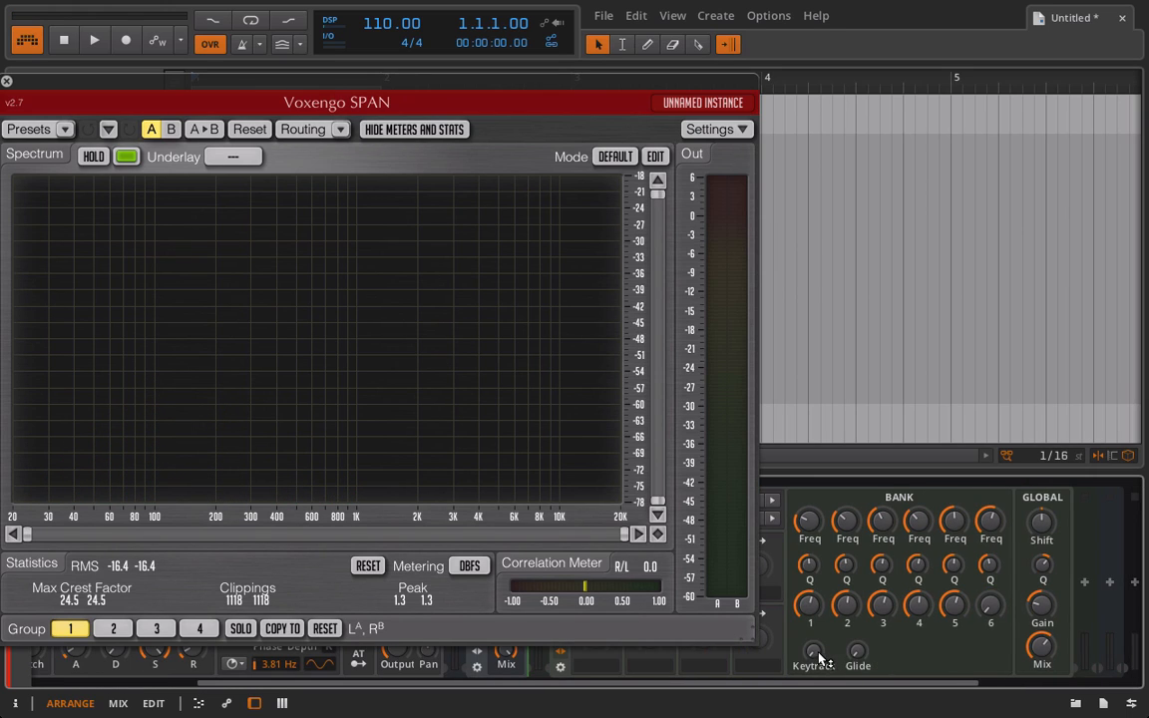
left_click_drag(818, 654, 818, 585)
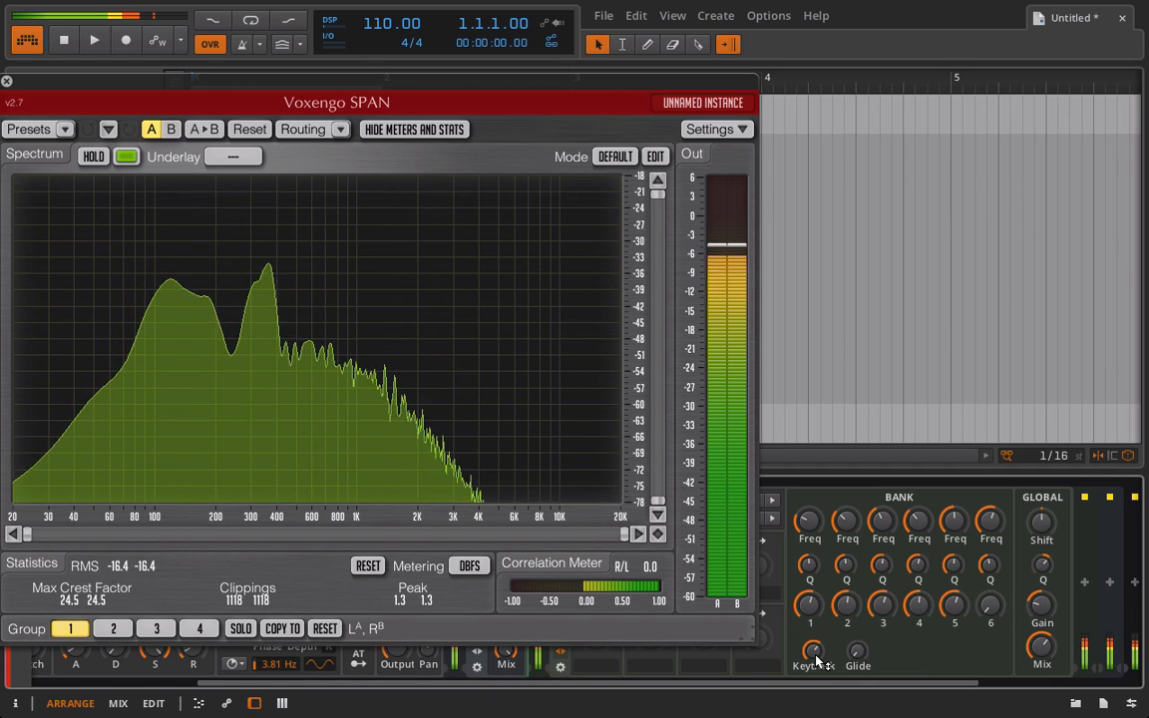
- Collapse the Resonator Bank's parameters and close the Voxengo SPAN window
scroll(817, 659, "left", 3)
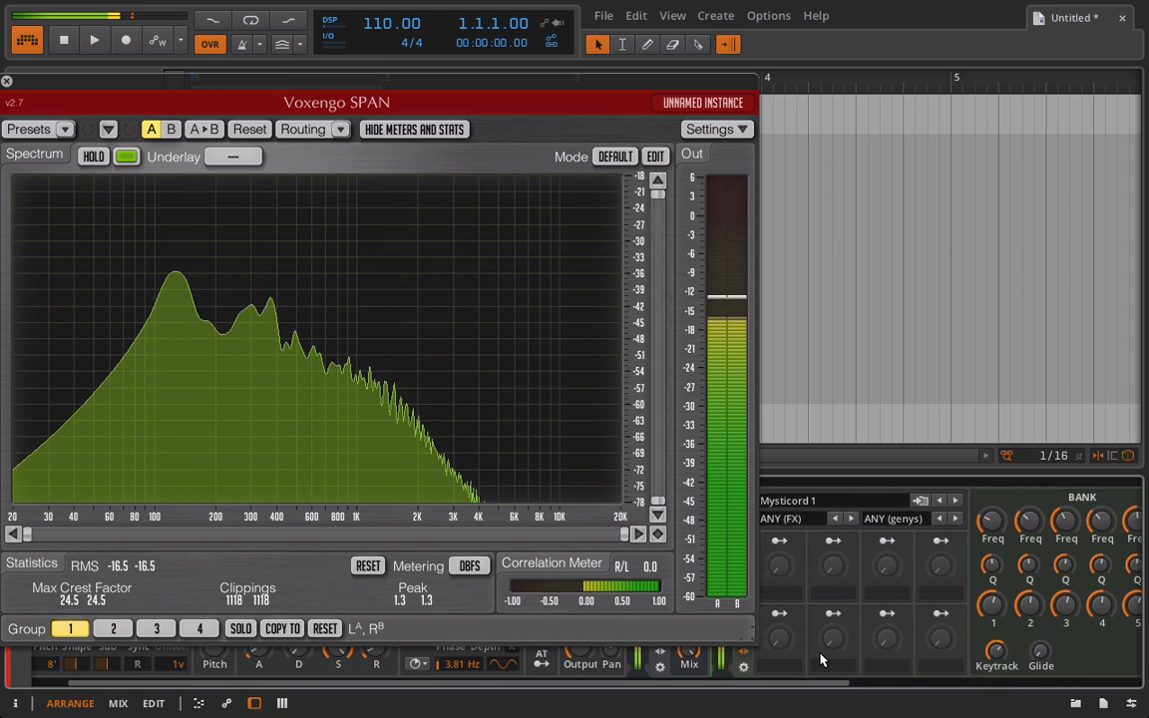
scroll(822, 658, "left", 1)
double_click(779, 590)
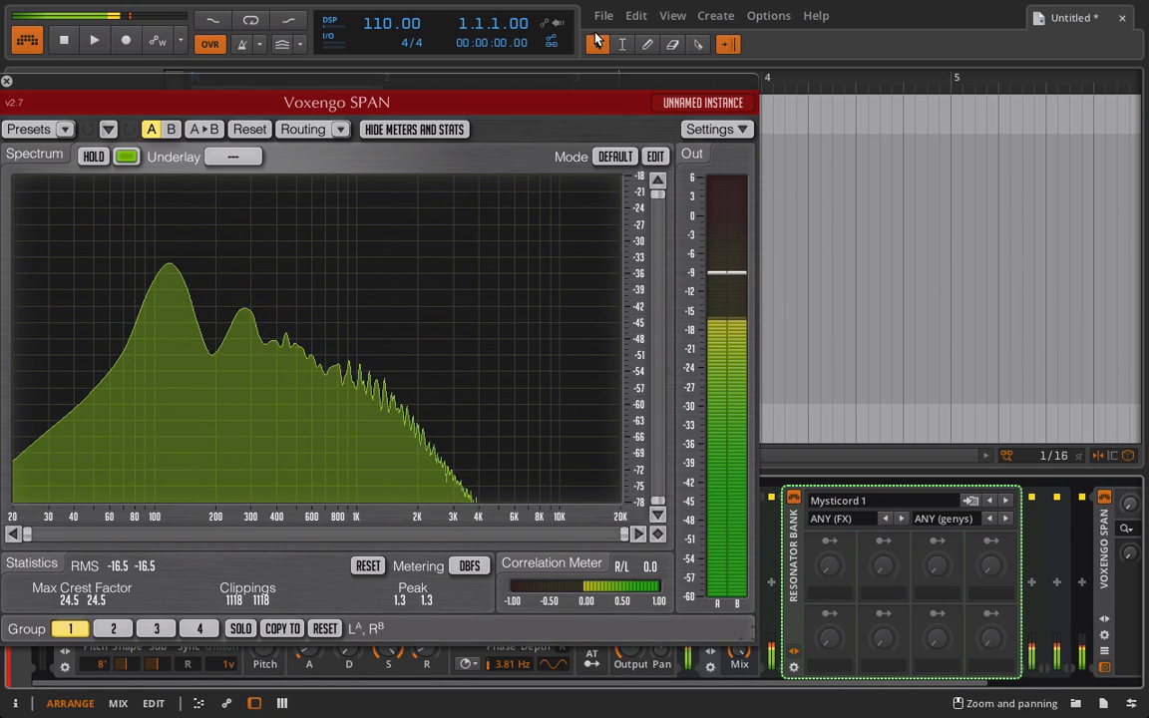
left_click_drag(528, 82, 657, 101)
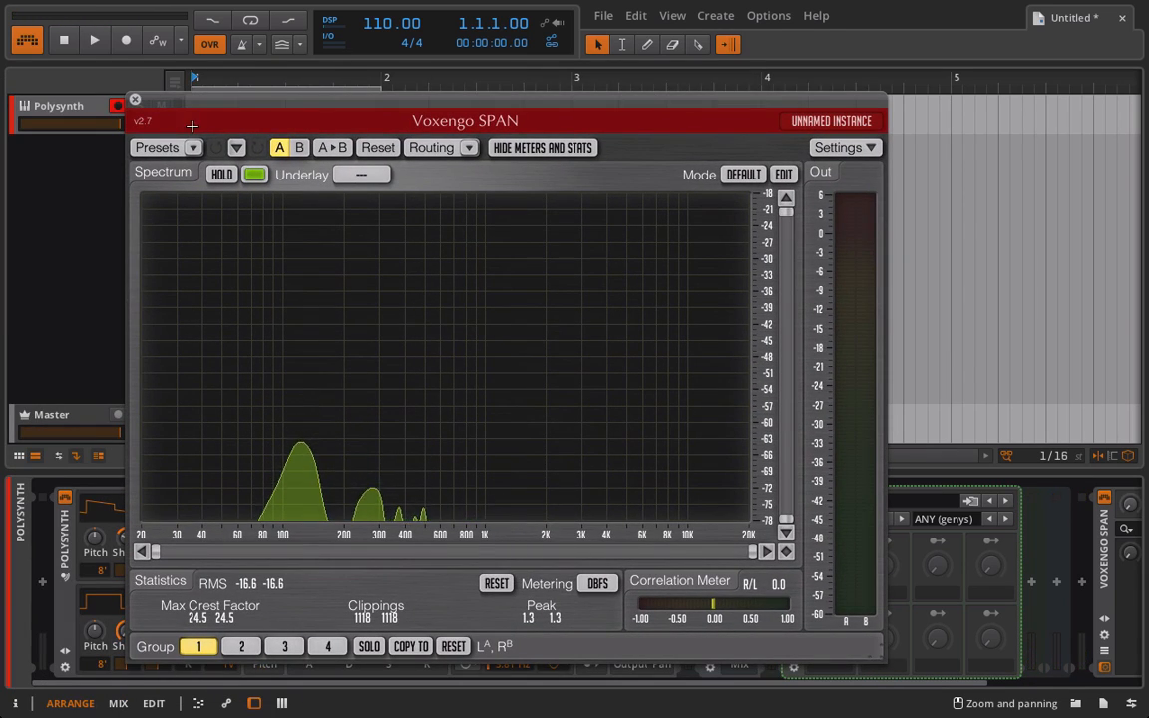
left_click(134, 99)
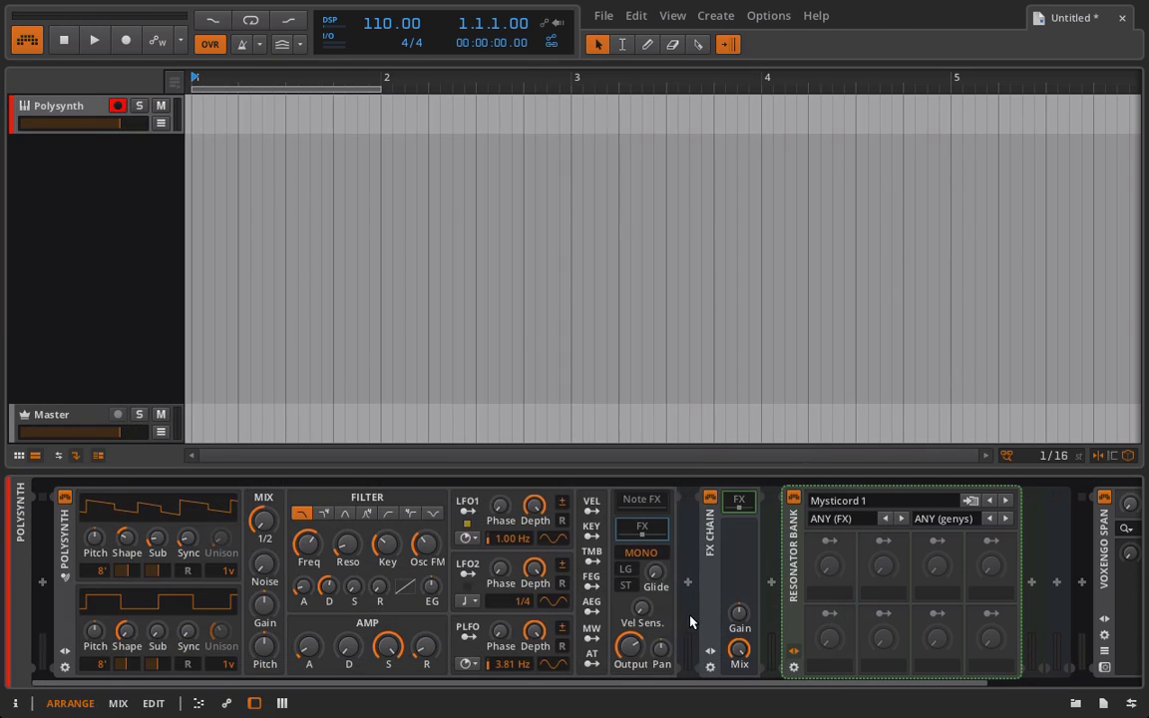
- Delete the Resonator Bank from the FX Chain and insert an EQ-5 in its place
double_click(794, 571)
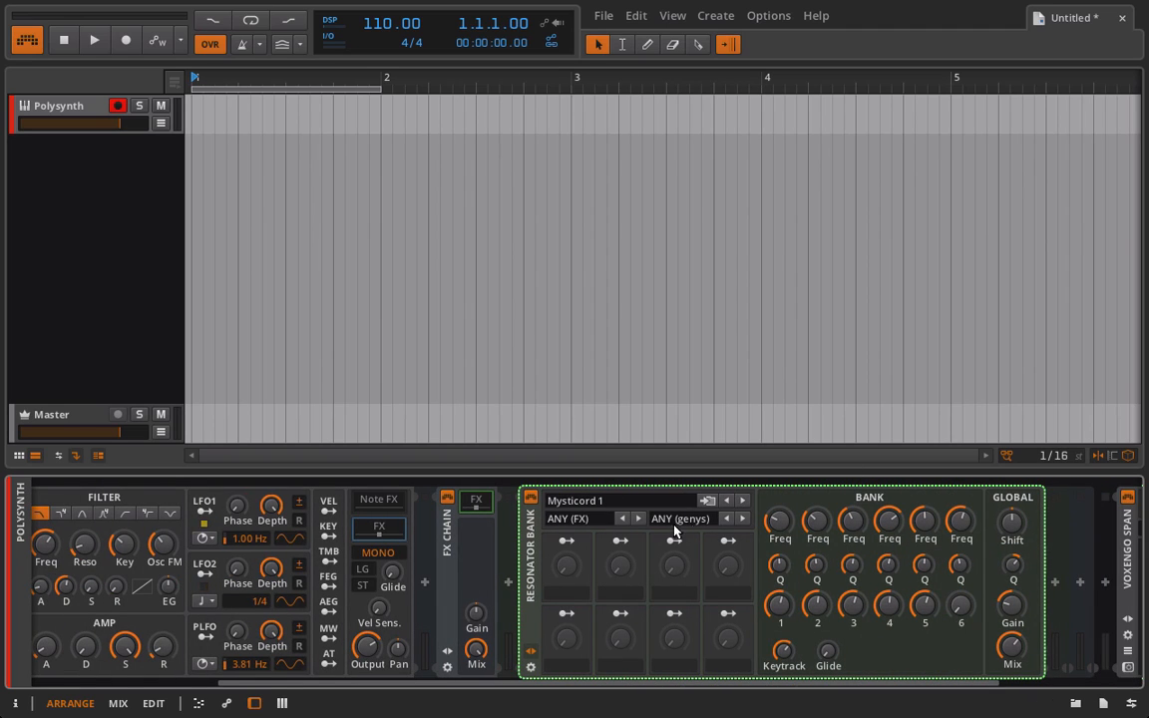
left_click(530, 653)
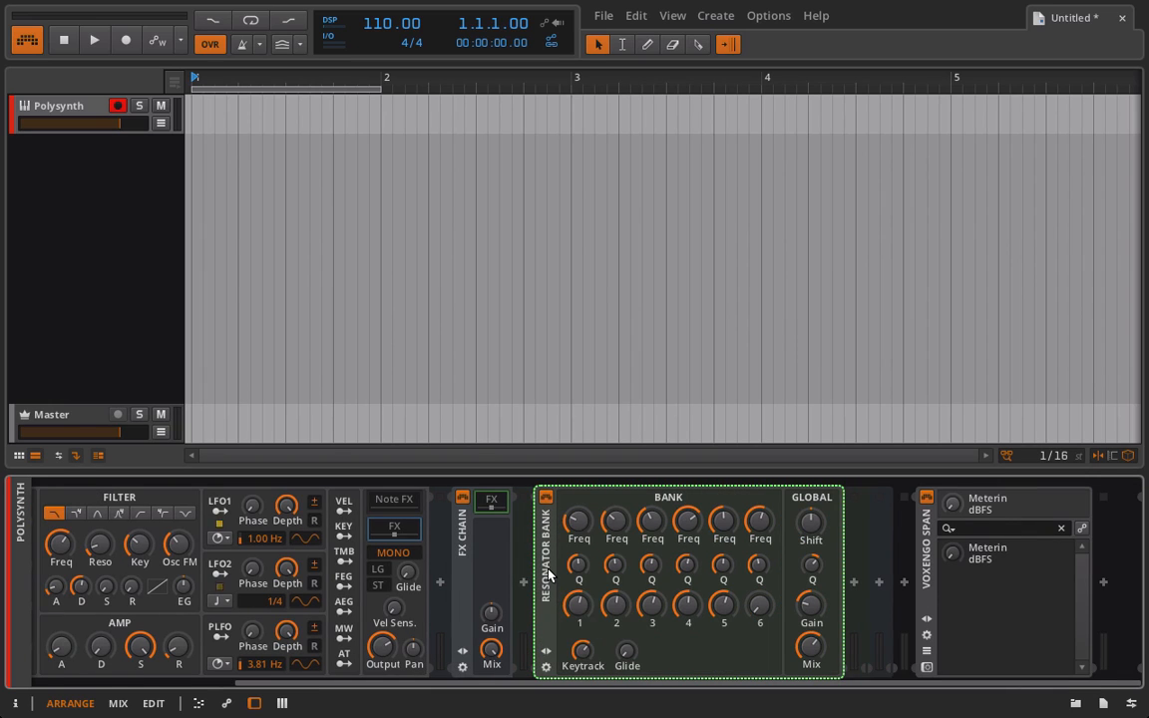
key("Delete")
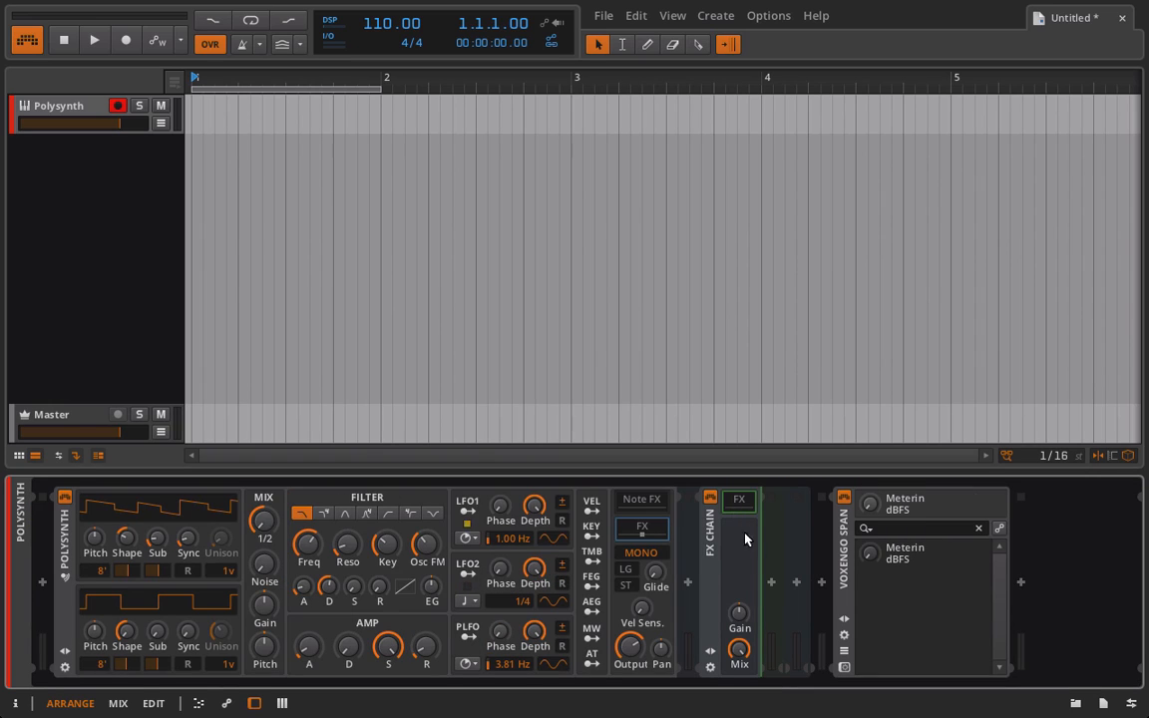
left_click(769, 584)
double_click(533, 547)
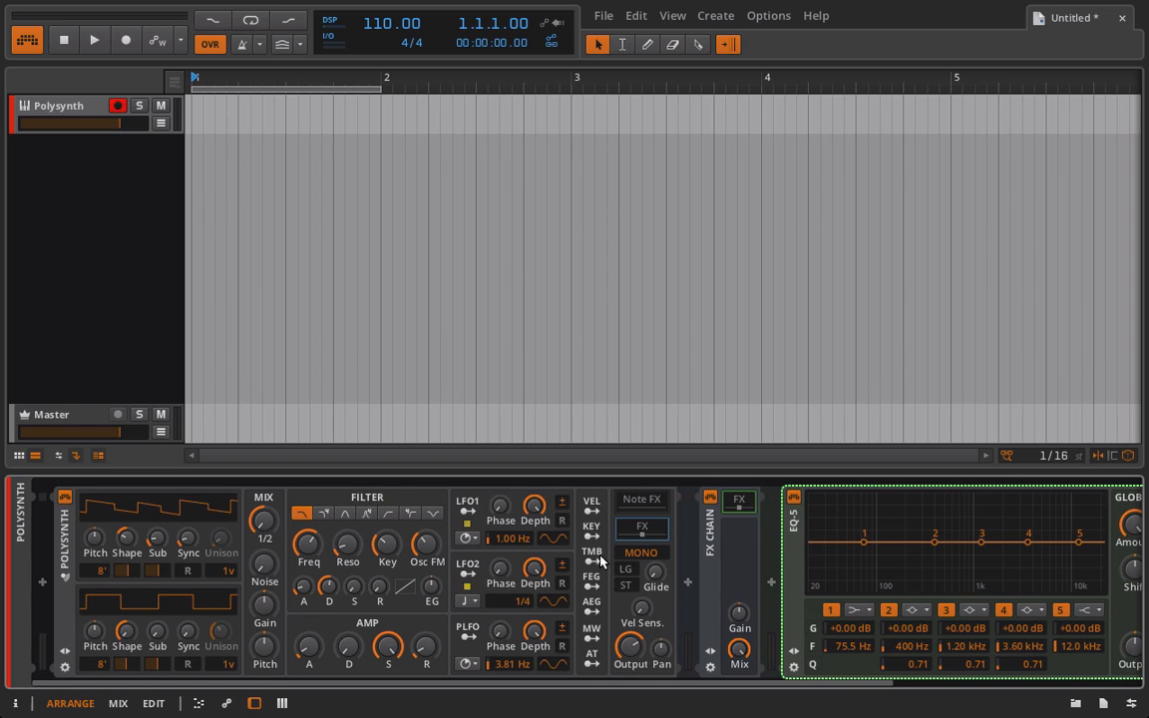
- Show the EQ-5's preset and macro section and load its Aah preset
left_click(795, 652)
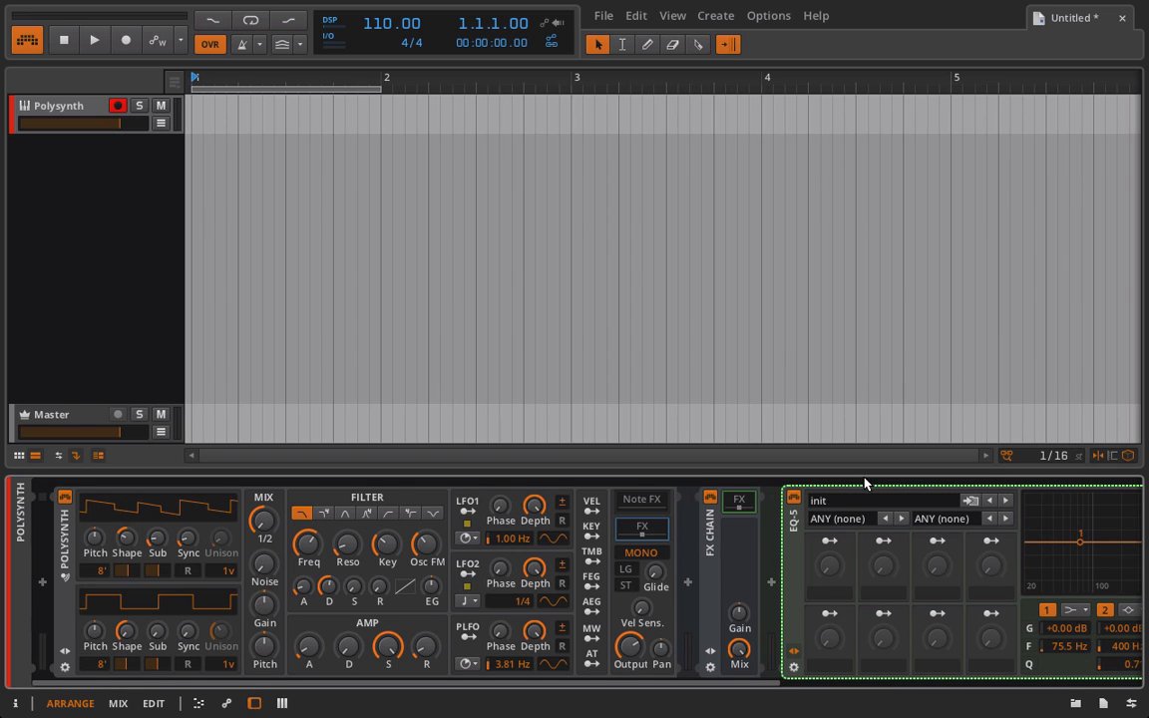
left_click(840, 500)
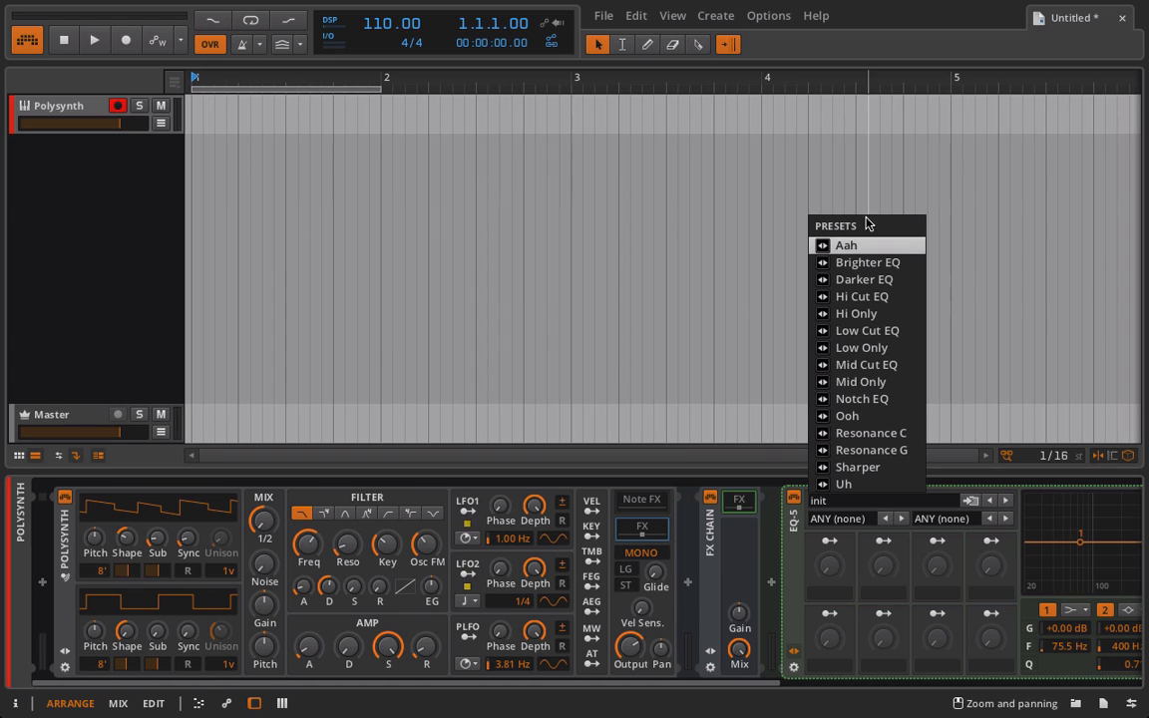
left_click(850, 246)
left_click(783, 562)
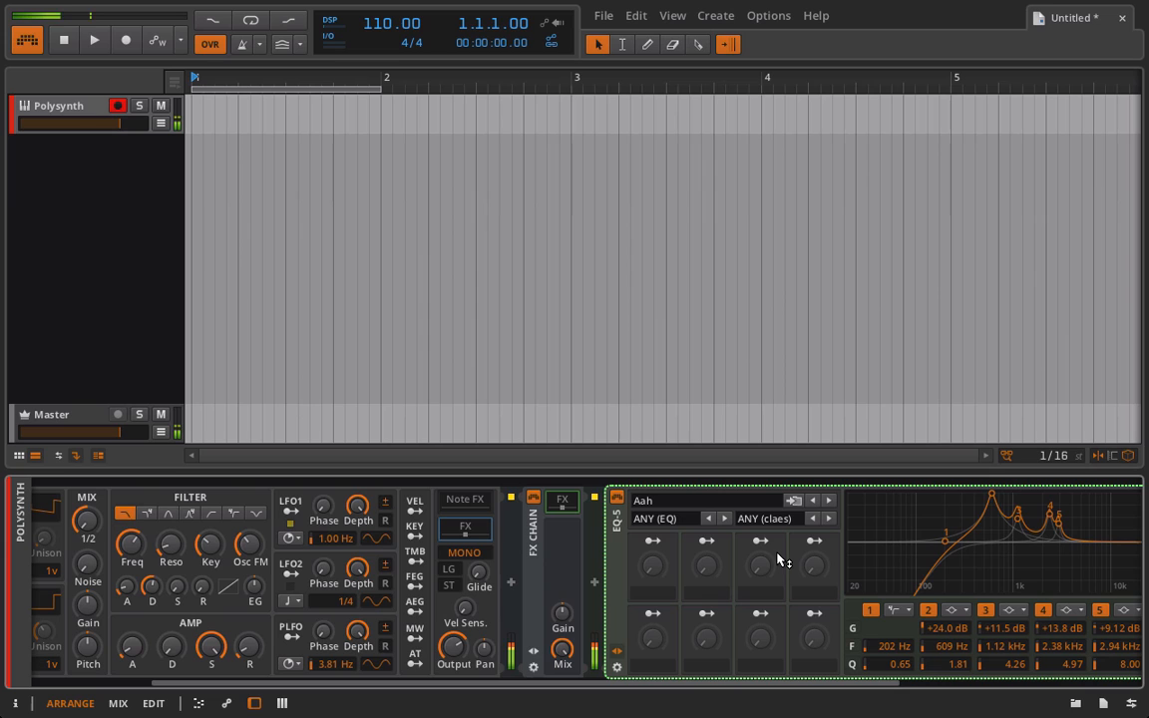
scroll(772, 554, "right", 5)
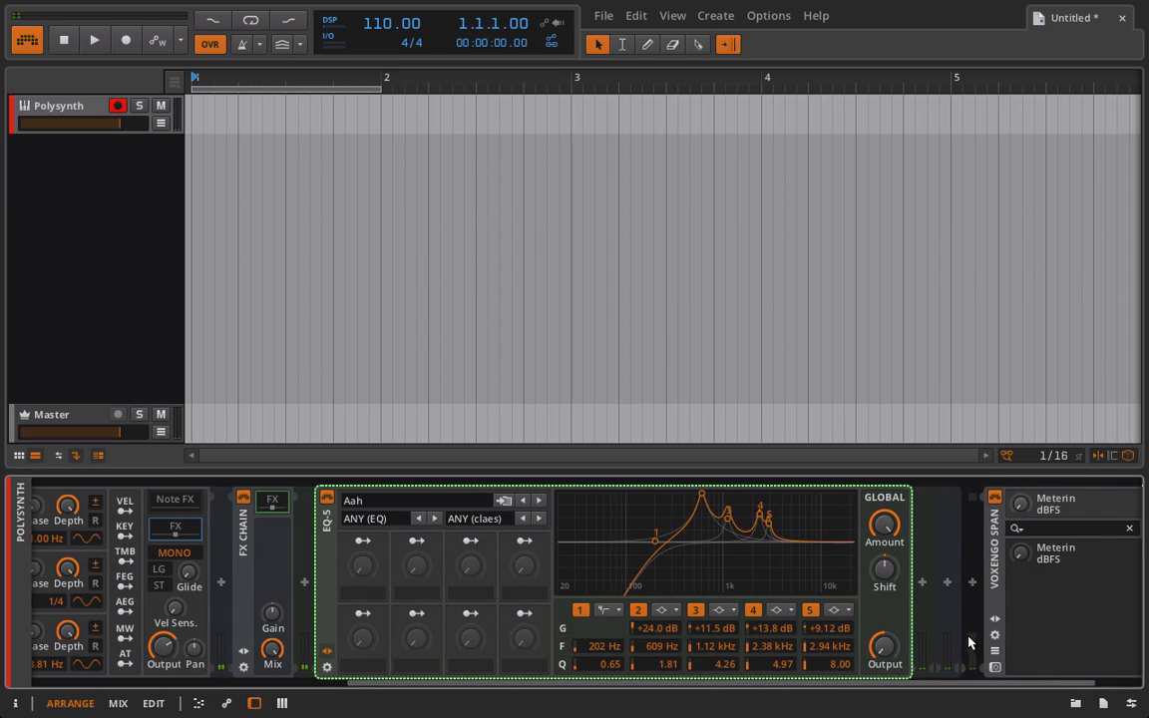
- Try small adjustments of the EQ-5's Output and global Shift while playing notes
left_click_drag(874, 648, 876, 653)
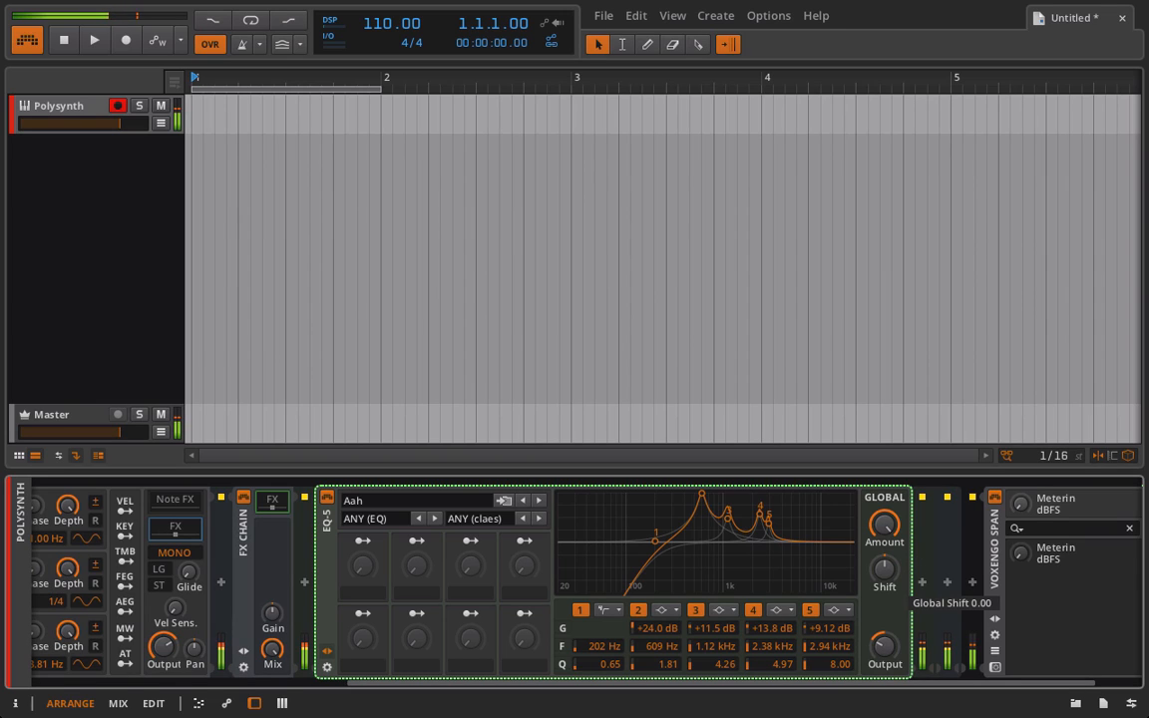
mouse_move(883, 569)
left_mouse_down()
mouse_move(883, 596)
mouse_move(884, 563)
mouse_move(884, 585)
mouse_move(888, 572)
left_mouse_up()
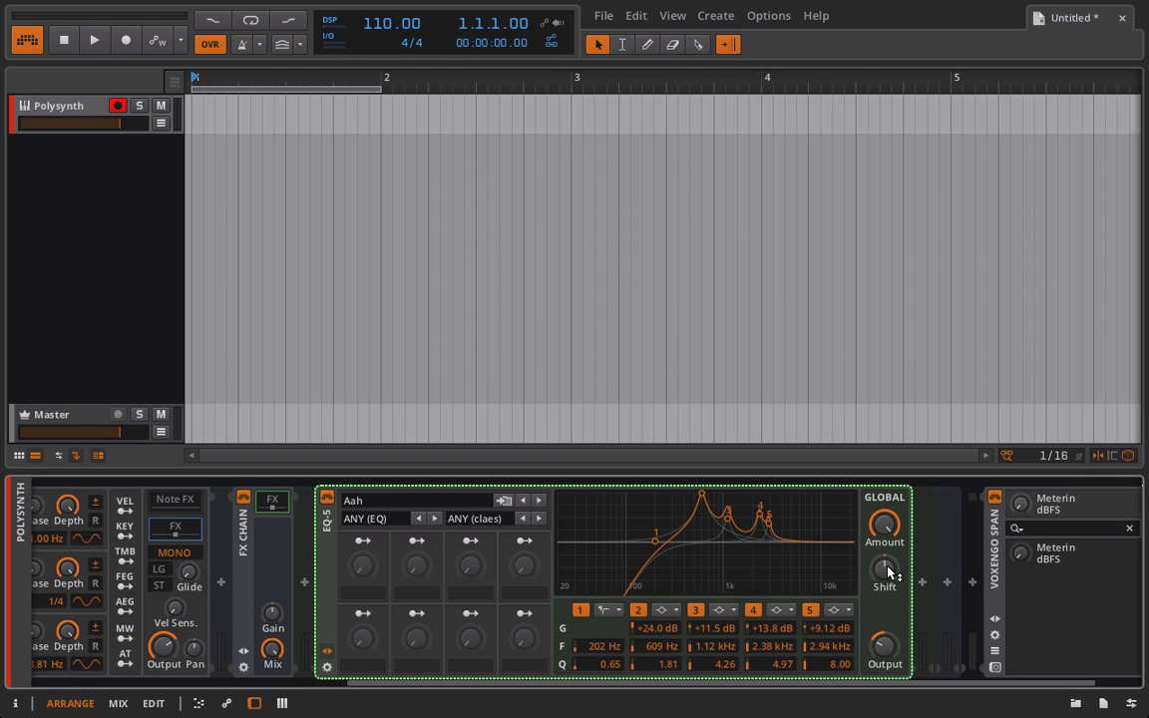
left_click_drag(887, 570, 884, 579)
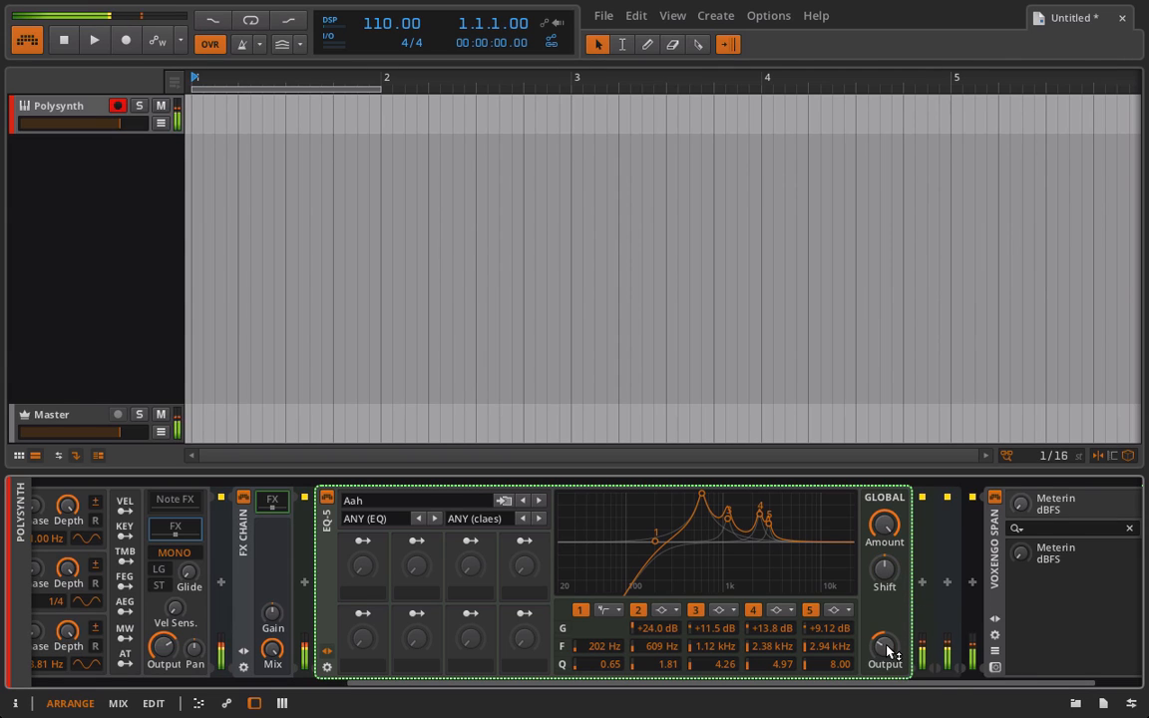
- Turn the EQ-5's global Amount down to minimum and map the first macro to it
left_click_drag(884, 534, 885, 638)
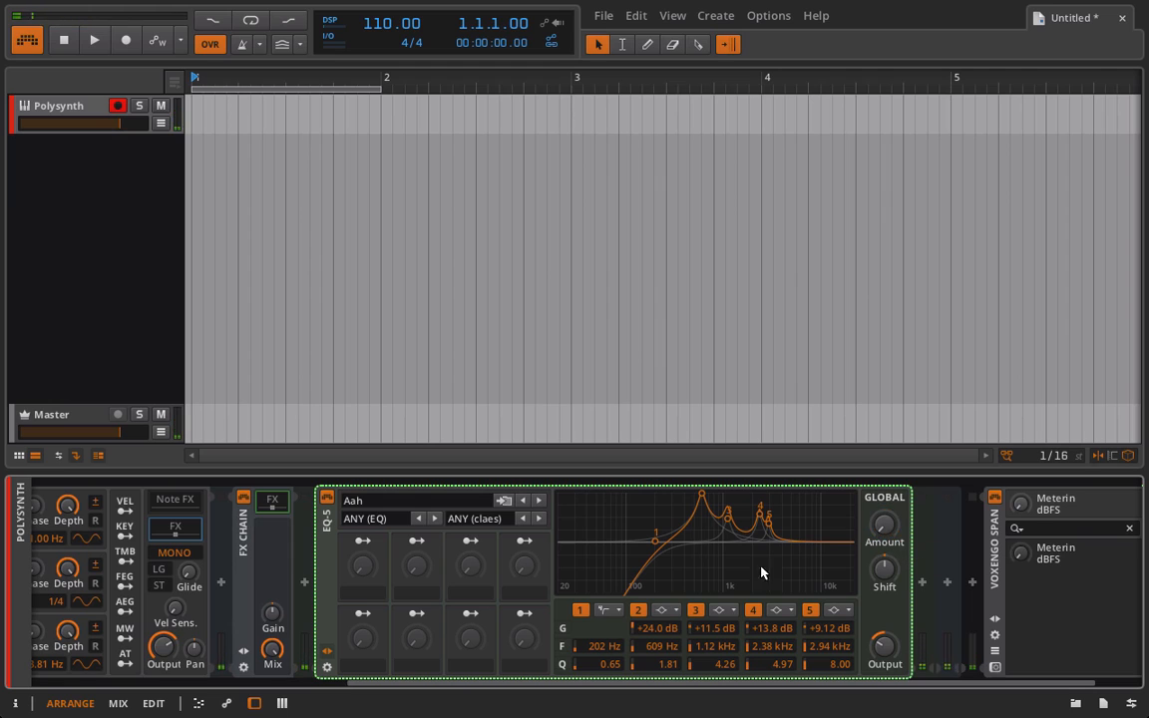
right_click(357, 538)
left_click(349, 538)
left_click(358, 541)
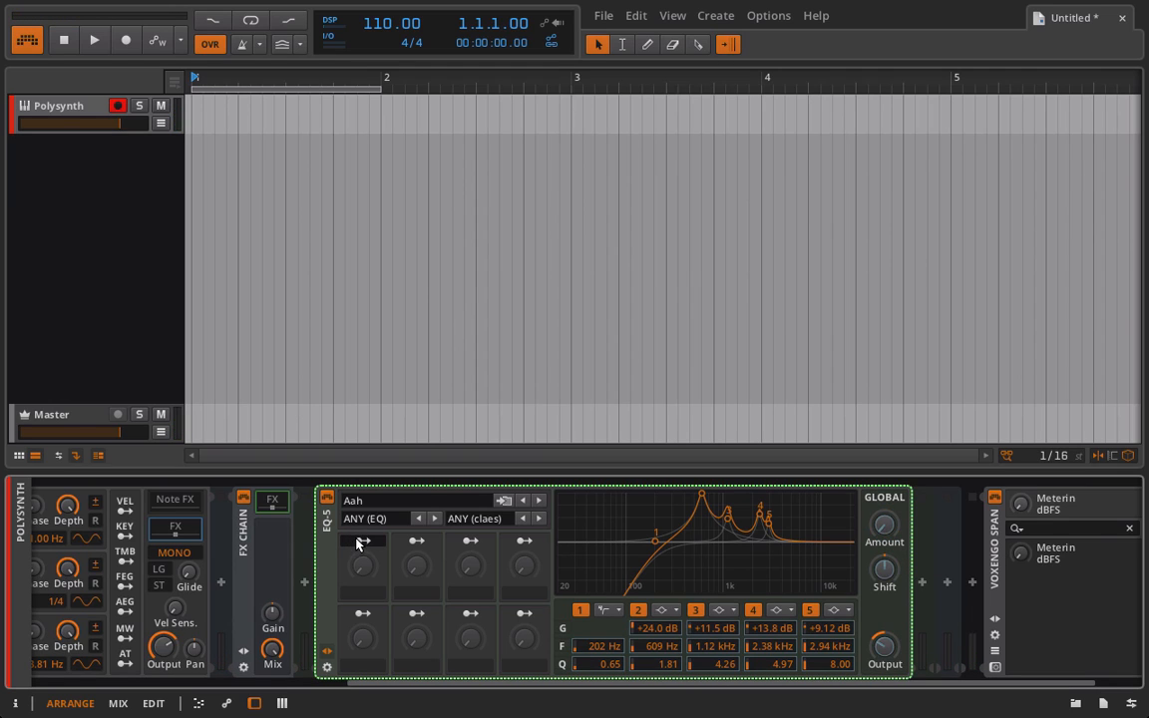
left_click(882, 526)
- Make the EQ-5's second macro bipolar, map it to global Shift by +42.70, and try turning it
right_click(418, 570)
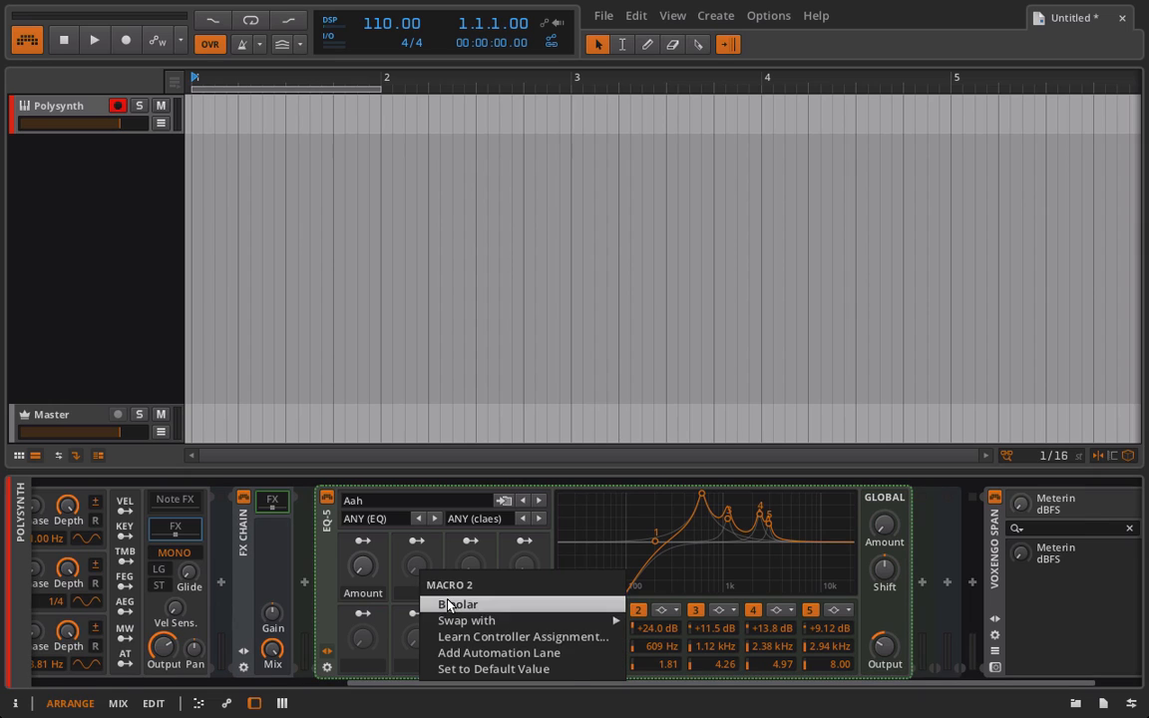
left_click(447, 605)
left_click(416, 540)
left_click(883, 568)
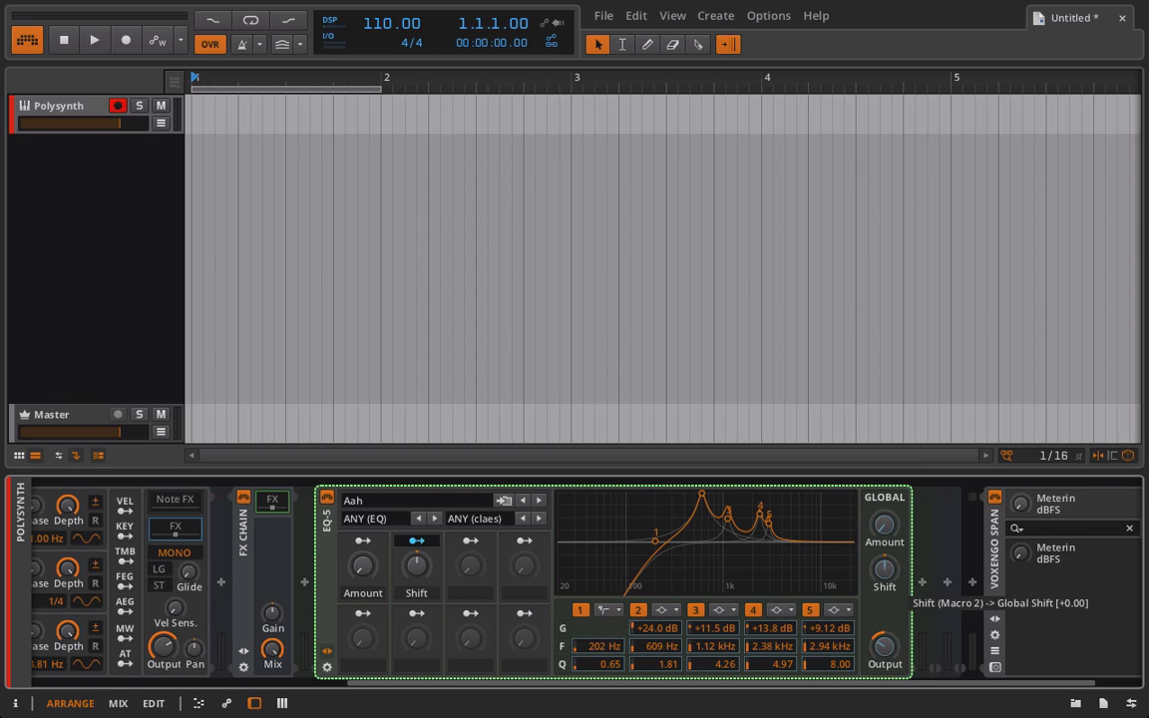
mouse_move(883, 568)
left_mouse_down()
mouse_move(884, 538)
mouse_move(884, 552)
left_mouse_up()
left_click(411, 539)
mouse_move(415, 559)
left_mouse_down()
mouse_move(414, 614)
mouse_move(415, 498)
mouse_move(415, 585)
mouse_move(415, 574)
mouse_move(368, 558)
mouse_move(368, 502)
mouse_move(421, 577)
mouse_move(421, 488)
mouse_move(421, 581)
mouse_move(421, 555)
left_mouse_up()
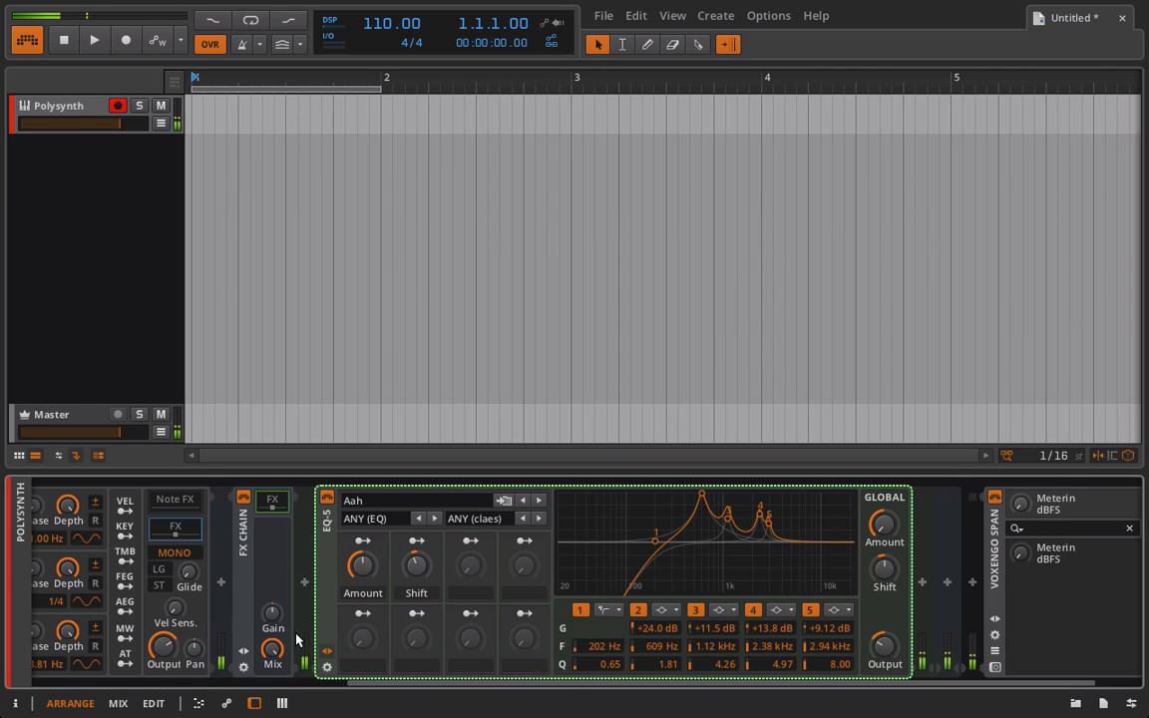
- Clear all modulations of the EQ-5's Shift macro and switch off its Bipolar option
right_click(420, 574)
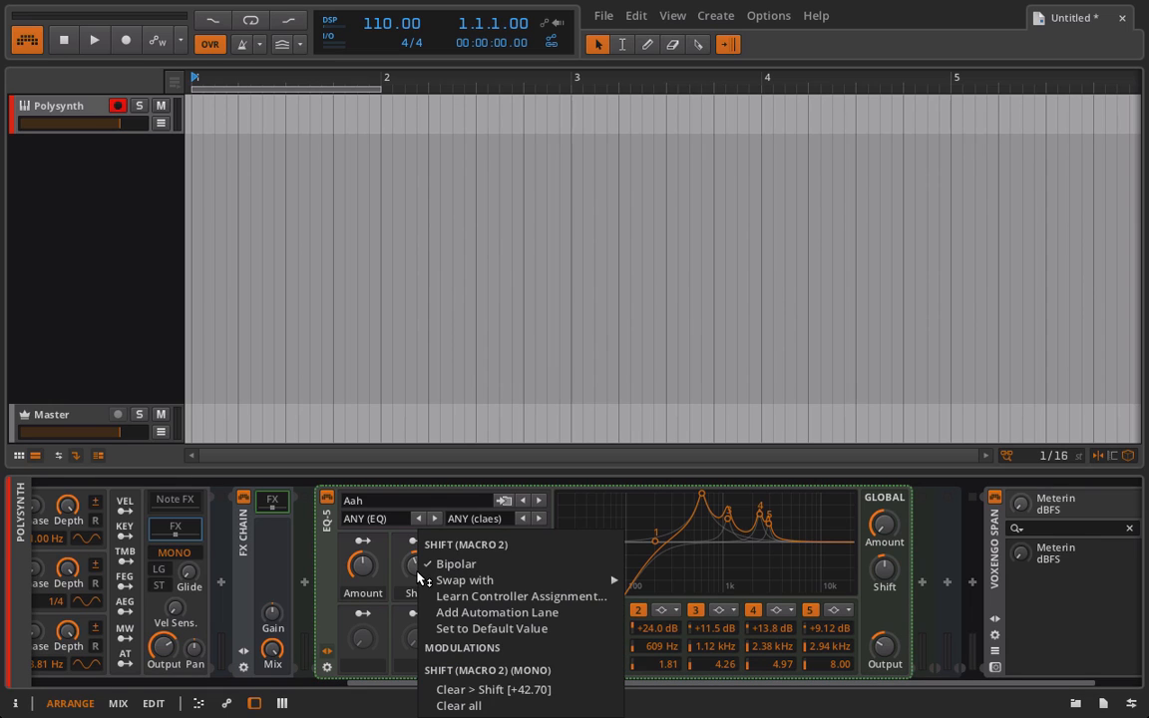
left_click(480, 706)
right_click(419, 579)
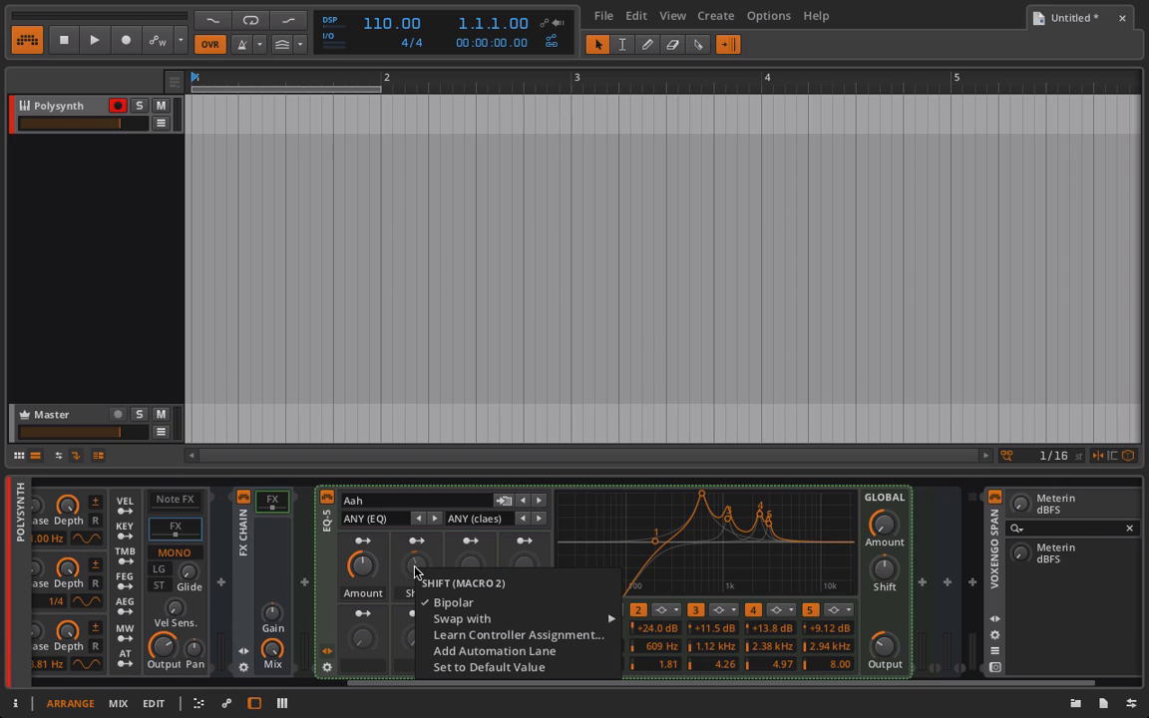
left_click(436, 601)
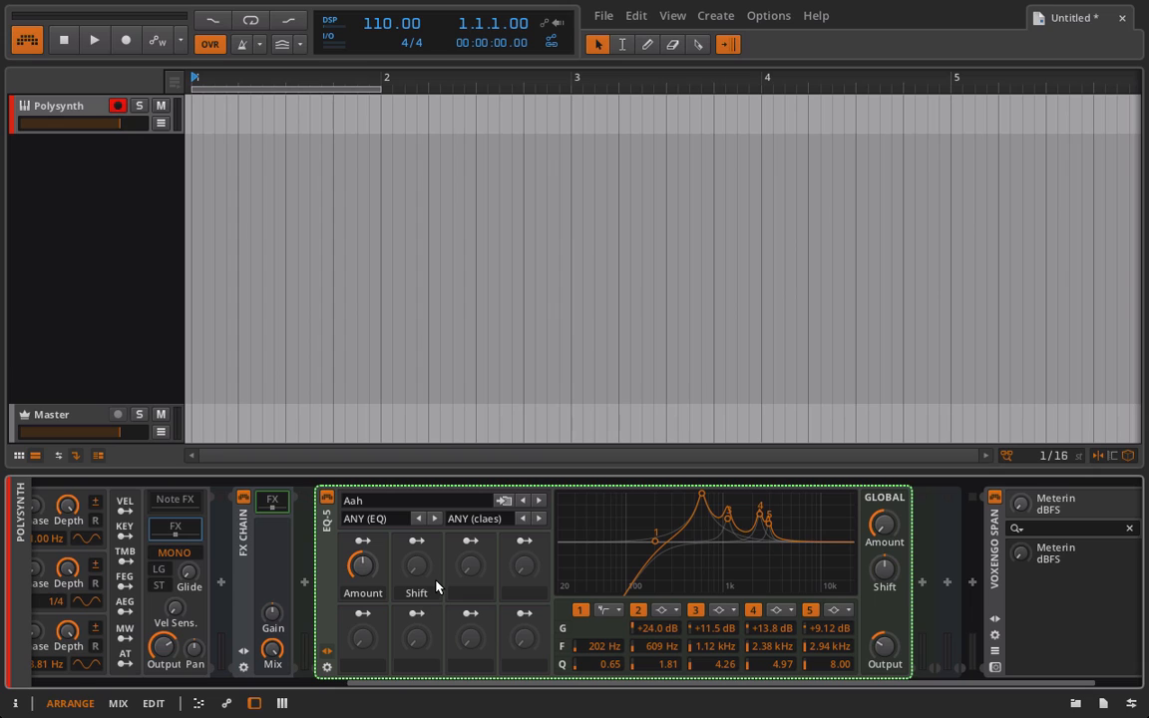
- Make the Shift macro bipolar and map it to the frequencies of all five EQ bands by about +10 each
left_click(417, 541)
right_click(416, 568)
left_click(443, 601)
left_click(418, 541)
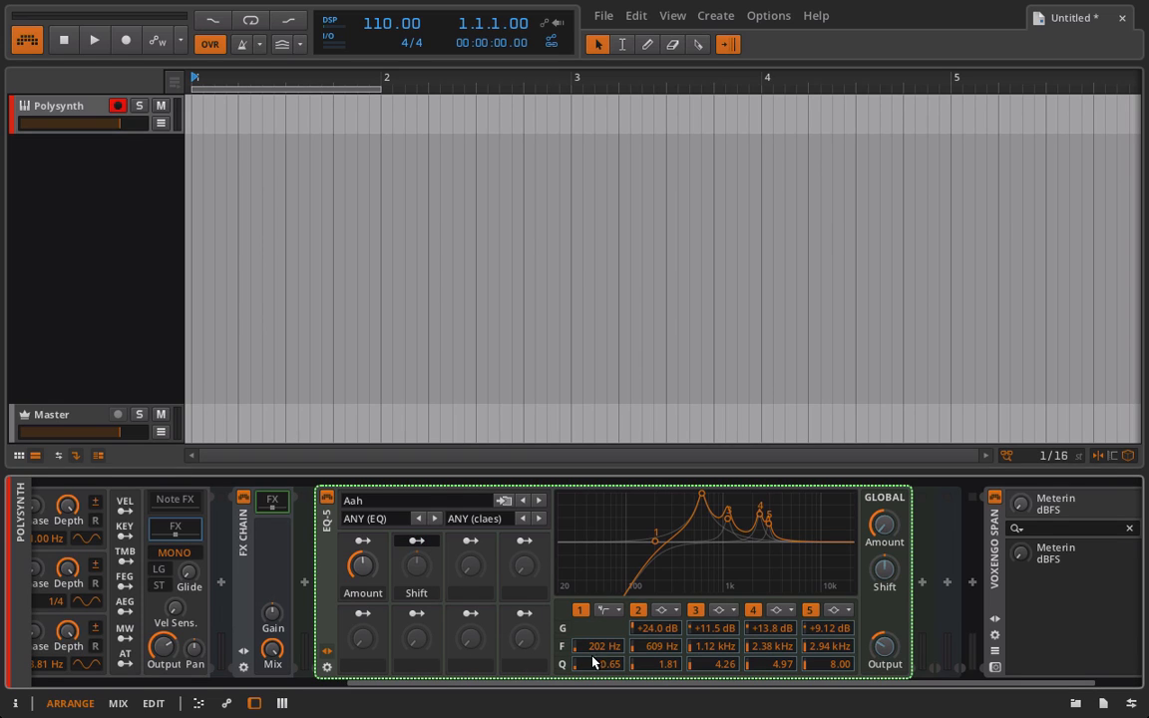
left_click_drag(607, 649, 608, 629)
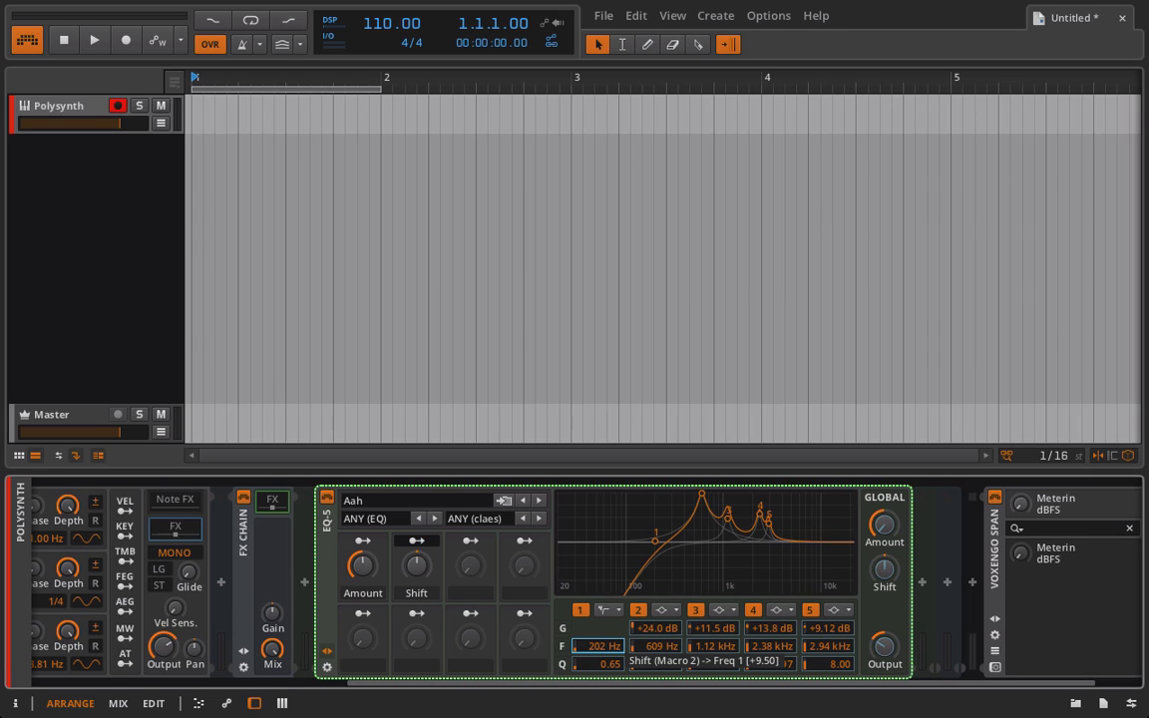
left_click_drag(607, 628, 653, 614)
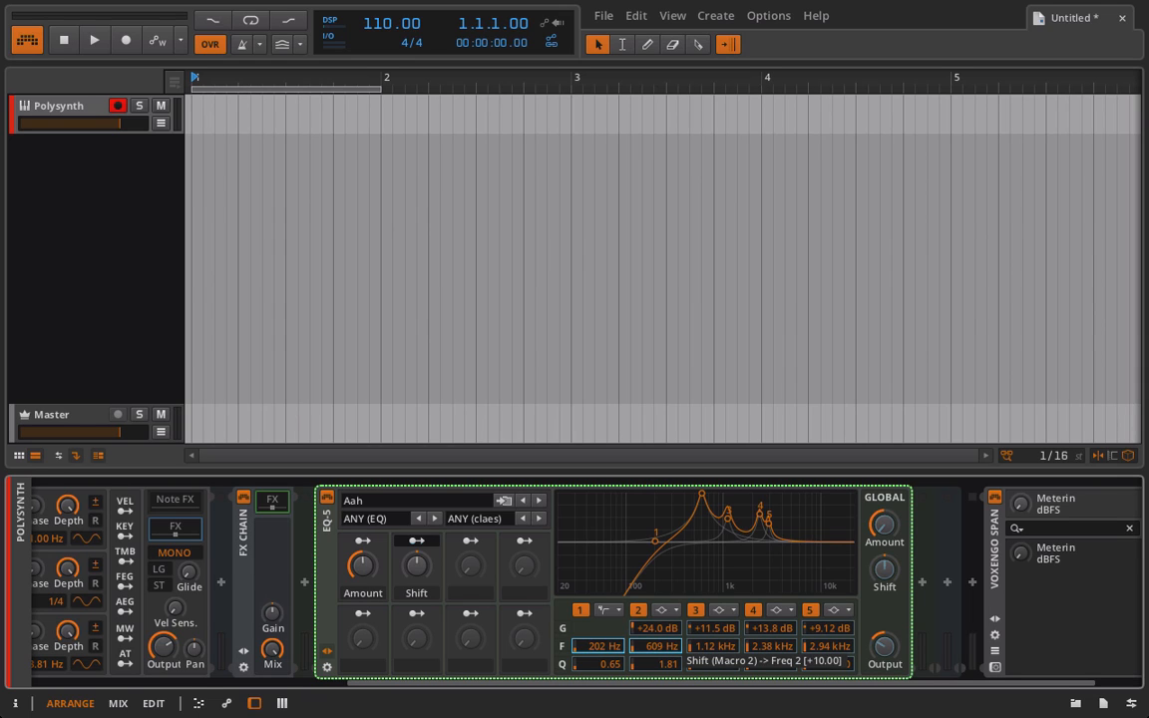
left_click_drag(710, 649, 835, 641)
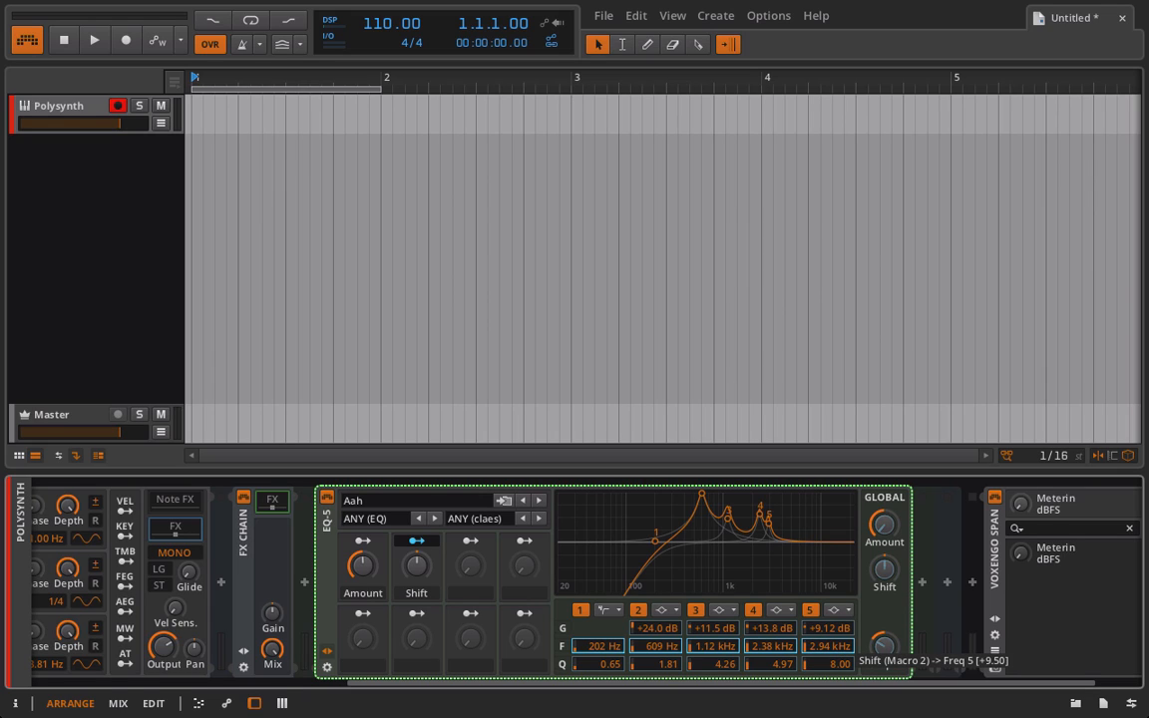
left_click_drag(836, 641, 836, 630)
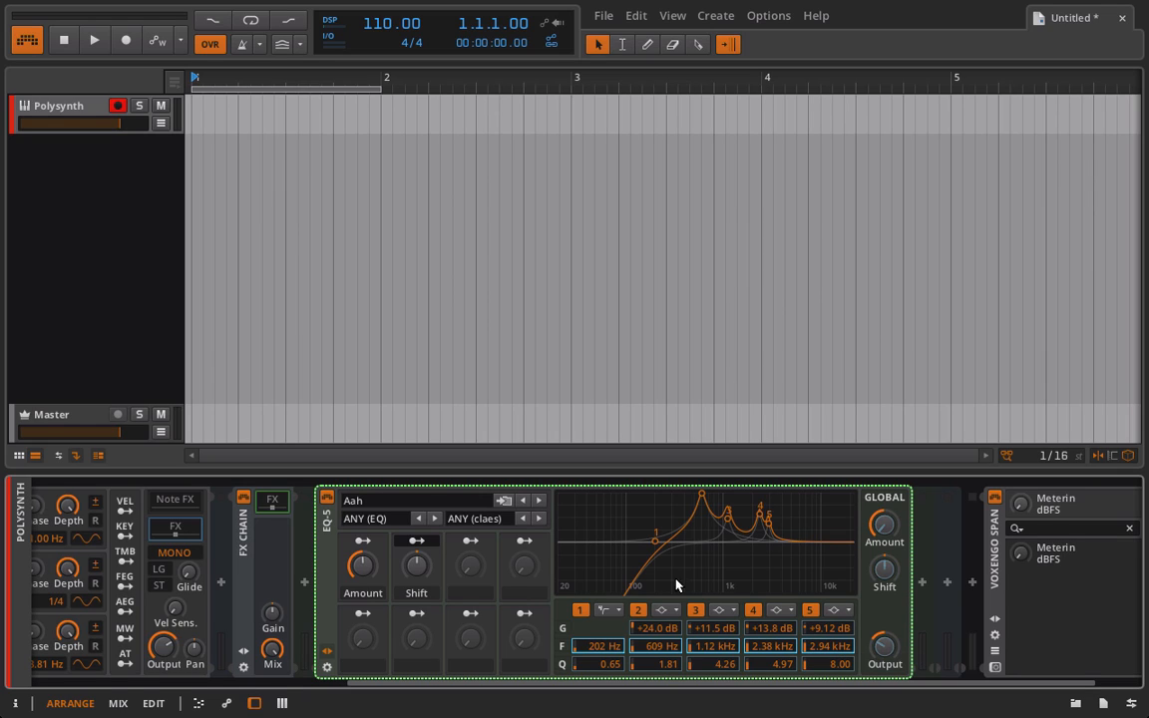
left_click(419, 542)
- Try sweeping the Shift macro to move the EQ bands together, and reset it to its default
left_click_drag(416, 565, 416, 611)
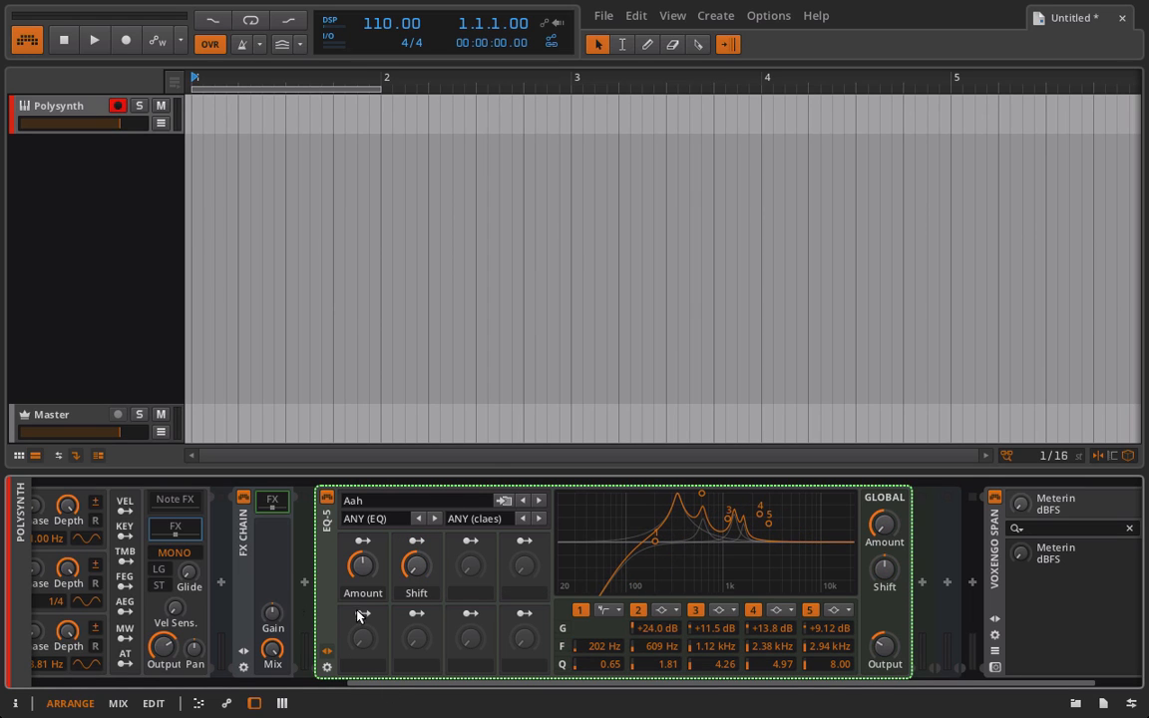
left_click_drag(416, 580, 364, 634)
left_click_drag(416, 576, 425, 589)
double_click(417, 575)
- Insert an LFO MOD between the Polysynth and the FX Chain
left_click(243, 653)
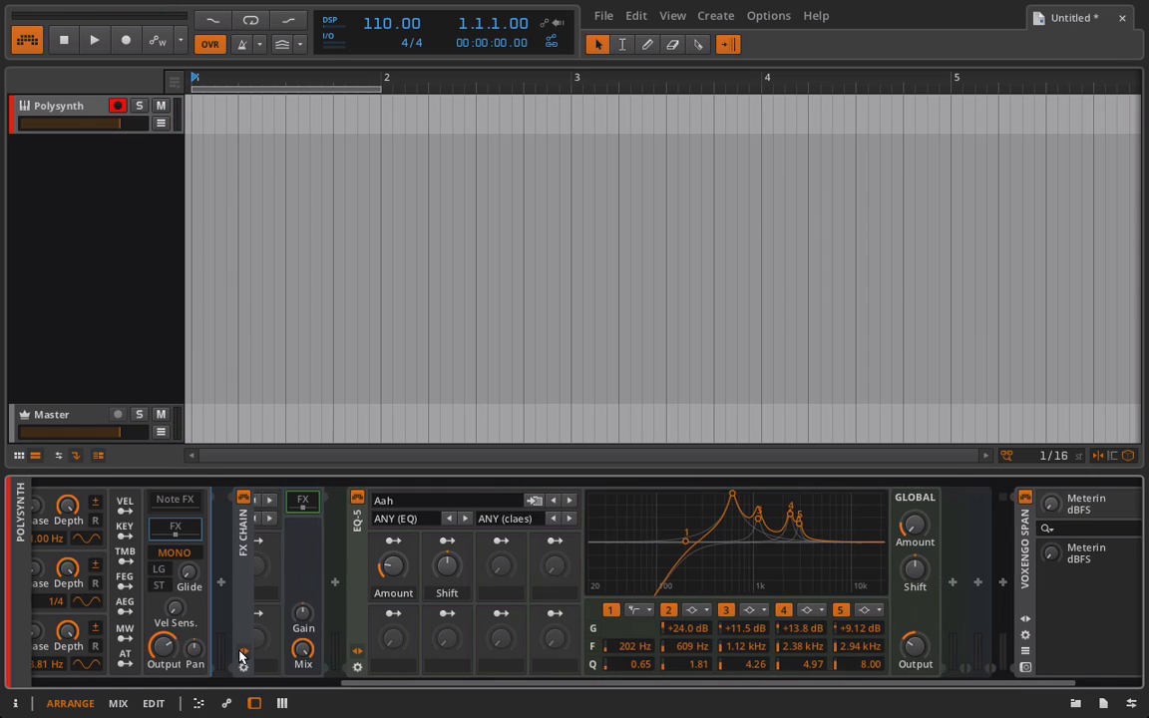
left_click(244, 652)
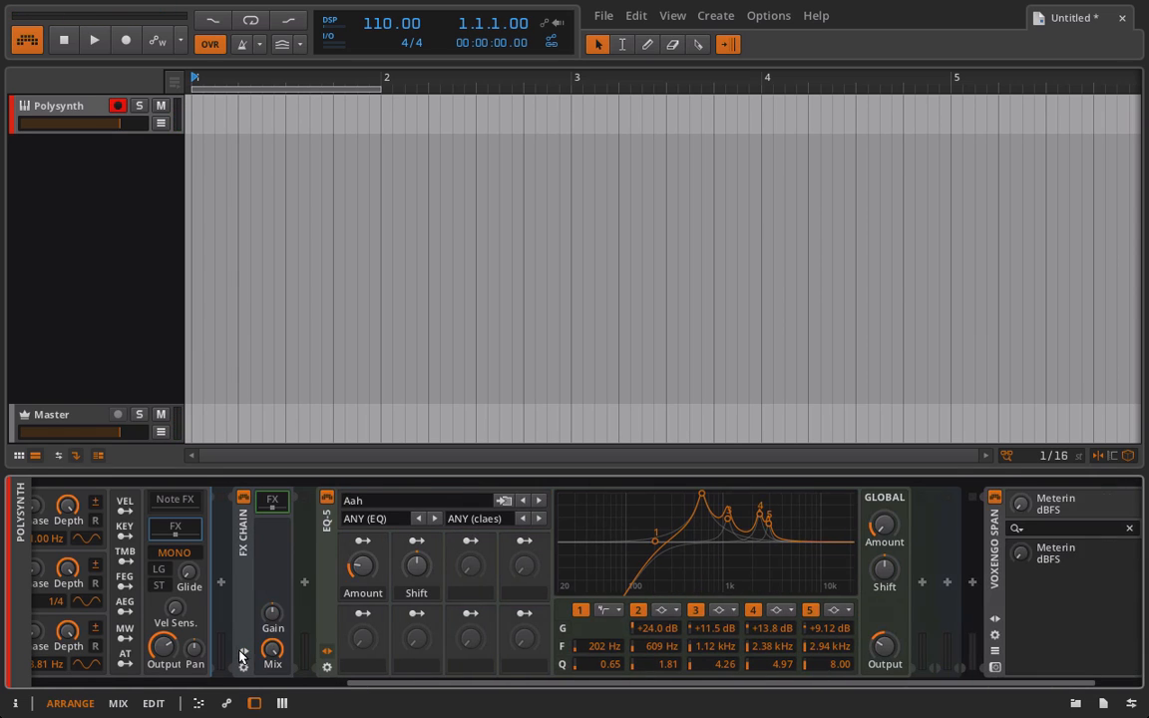
left_click(220, 582)
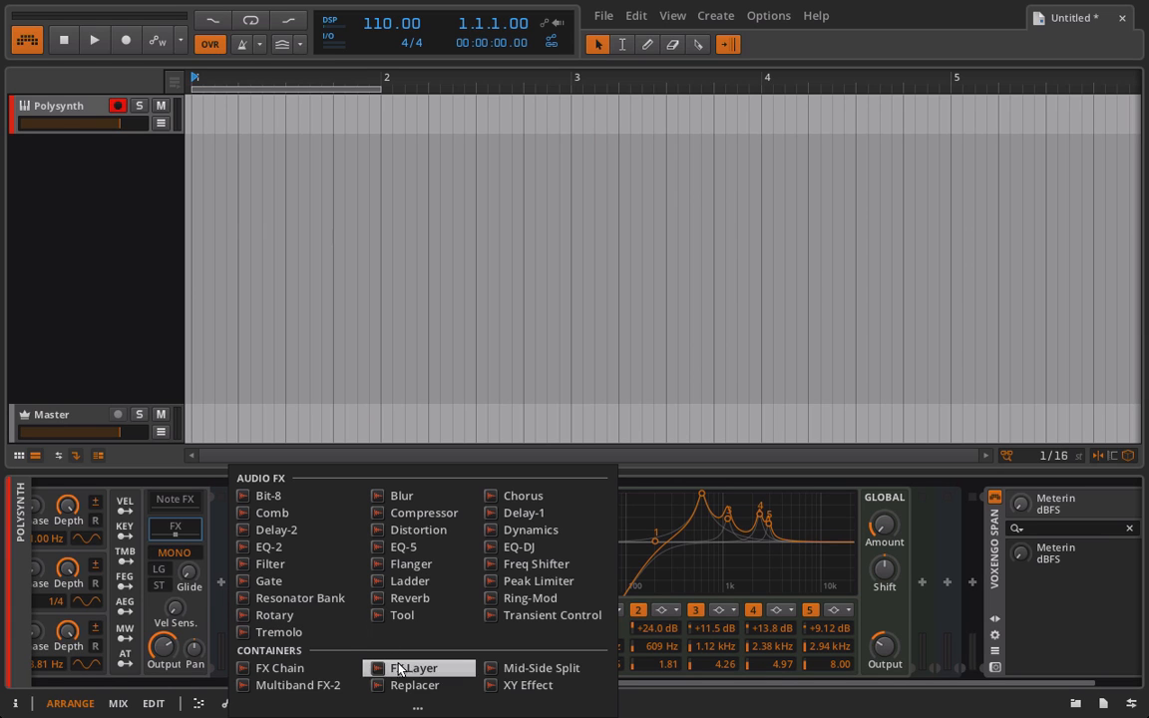
mouse_move(417, 706)
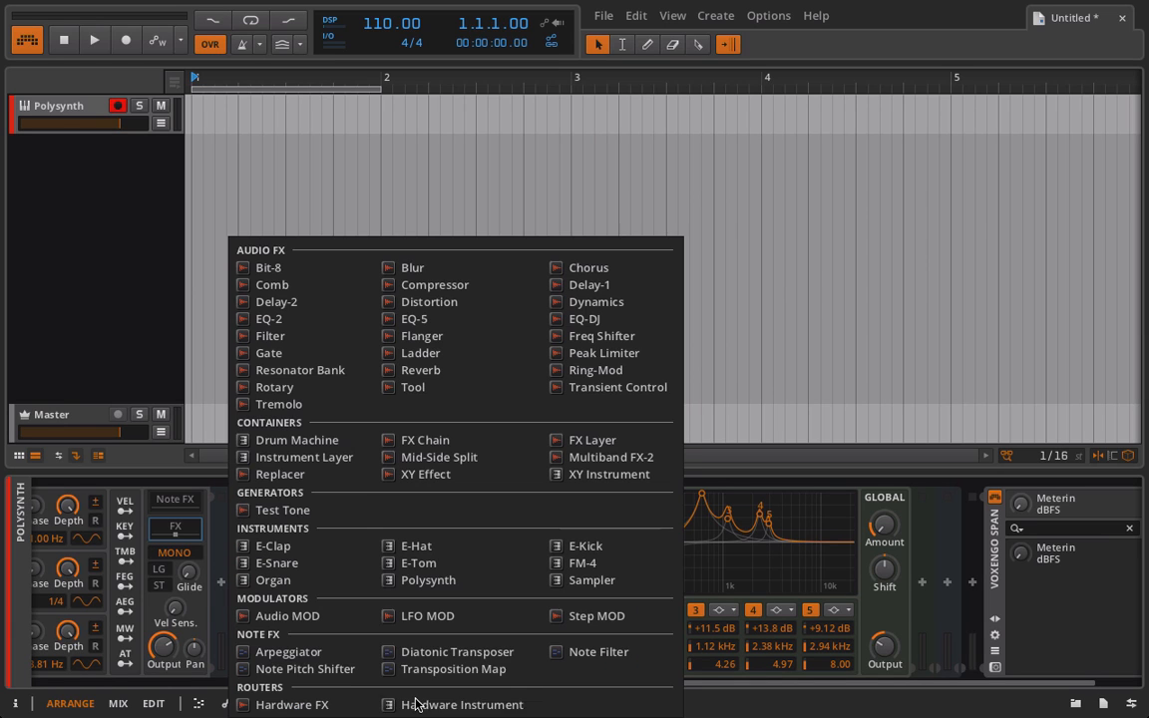
left_click(404, 616)
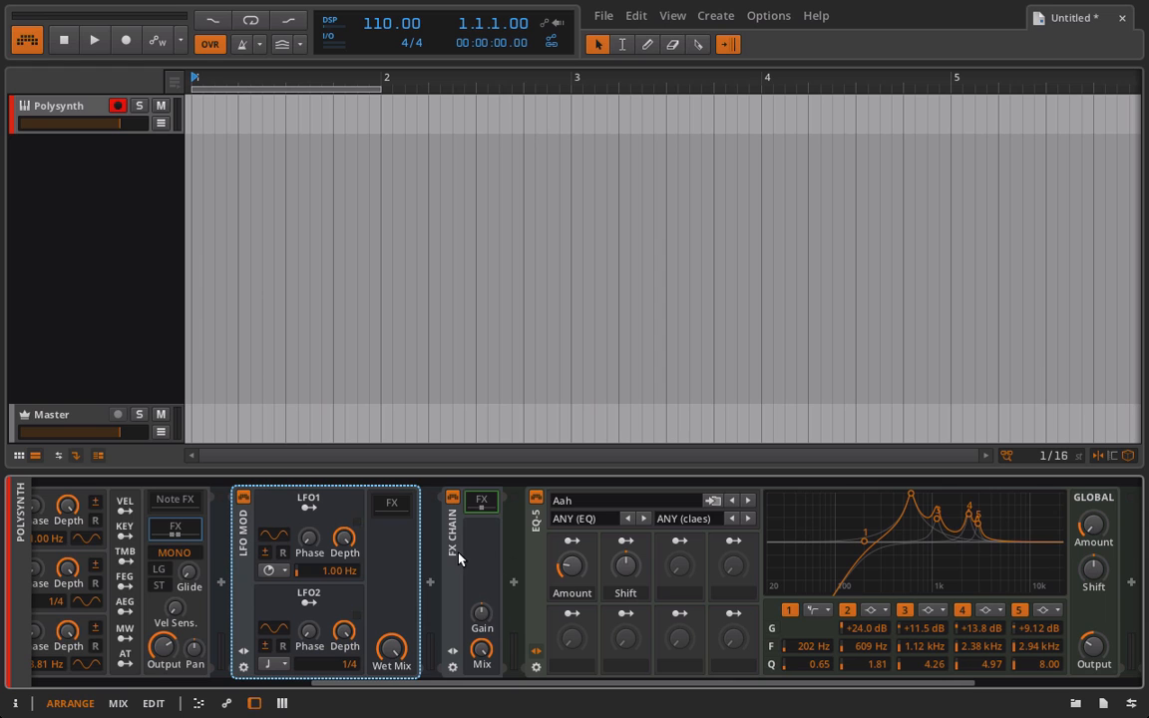
- Move the FX Chain, including its EQ-5, into the LFO MOD's FX slot
left_click(458, 557)
key("Delete")
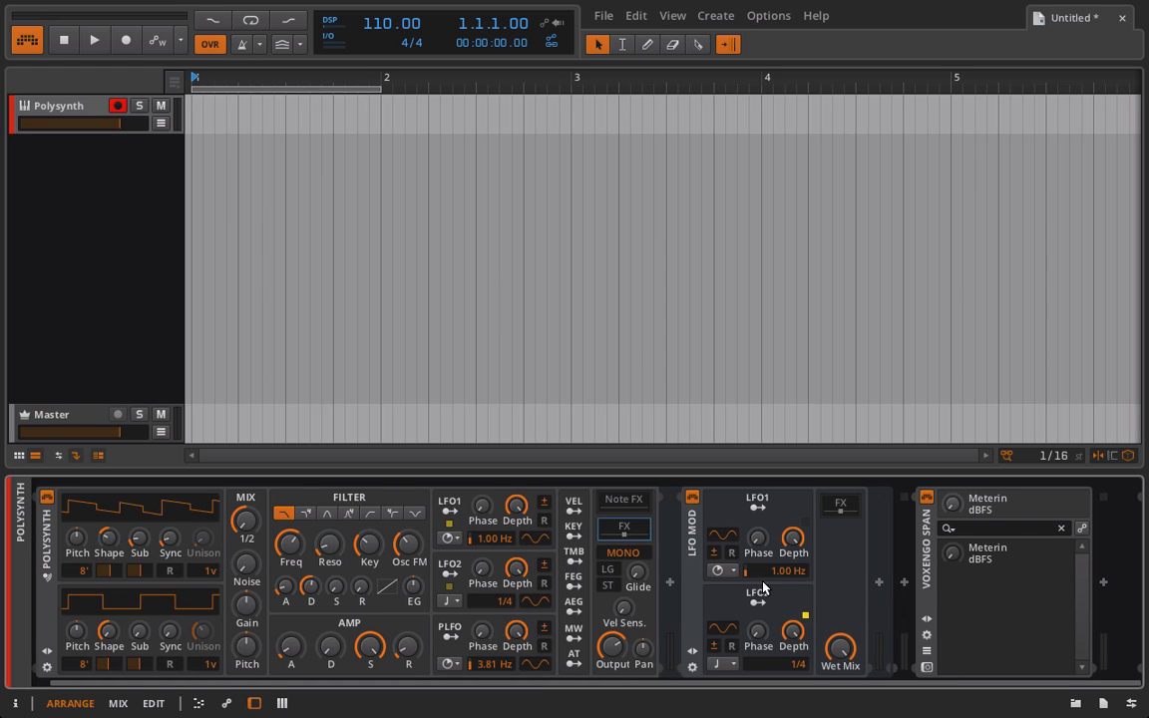
key("ctrl+z")
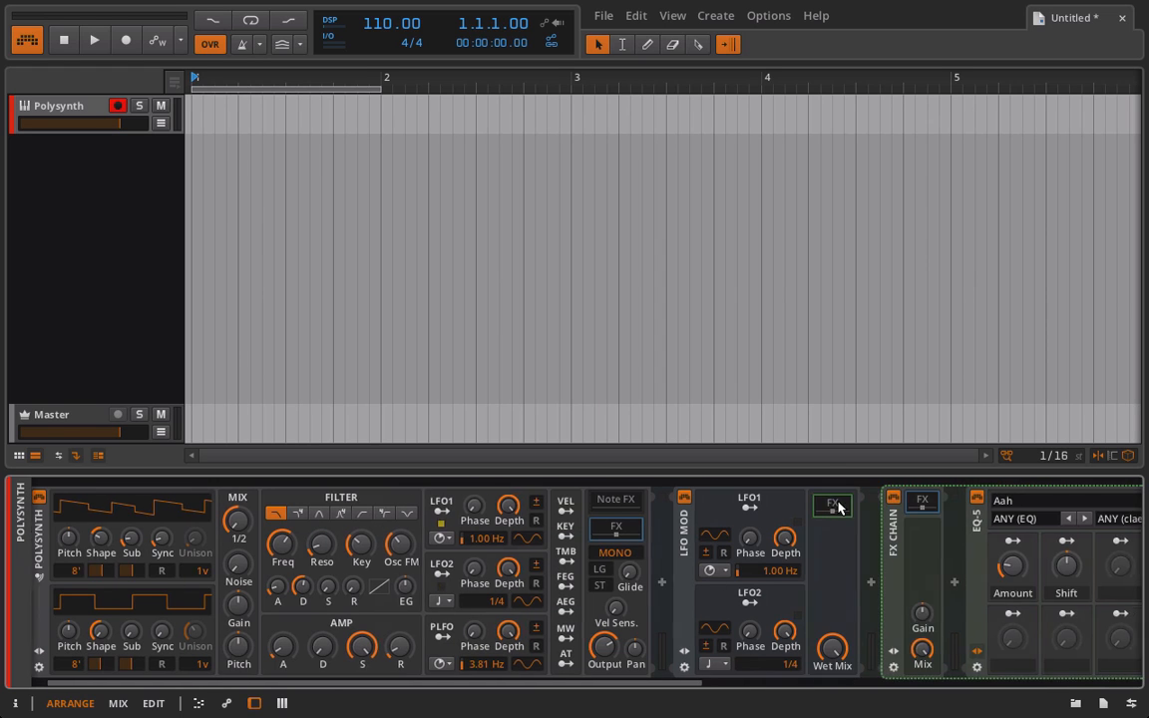
scroll(837, 508, "down", 5)
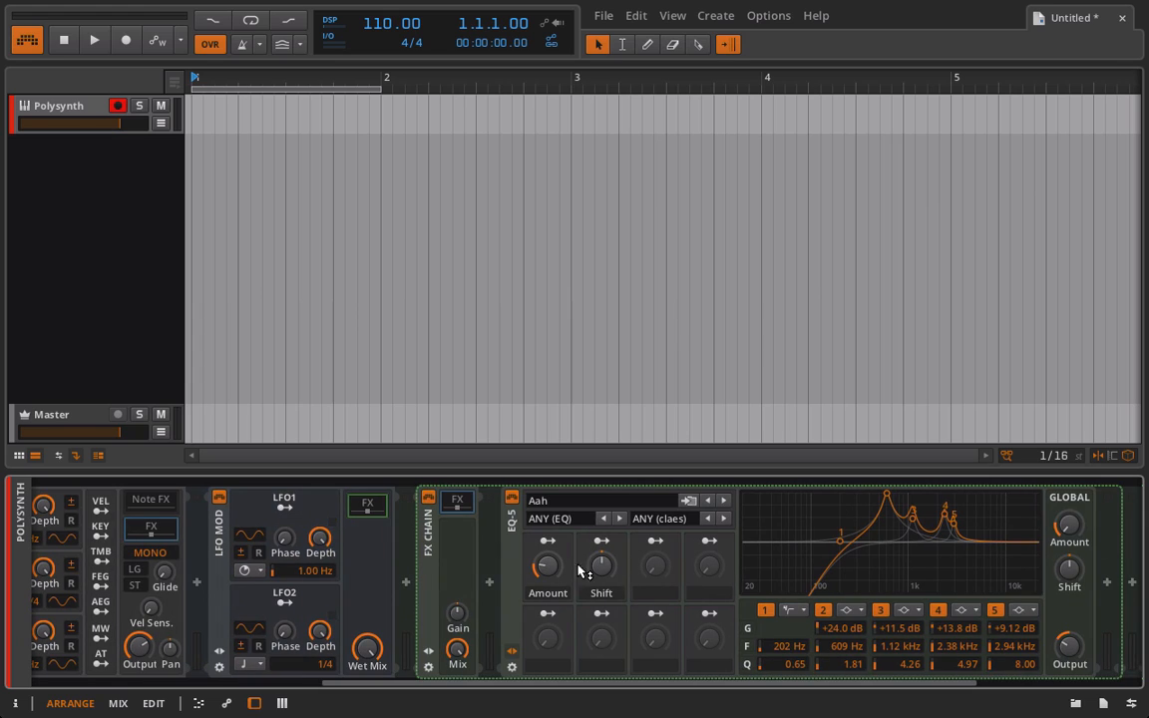
- Turn the EQ-5's Amount macro down to zero and modulate it with LFO1 by about +0.68
left_click_drag(557, 571, 556, 613)
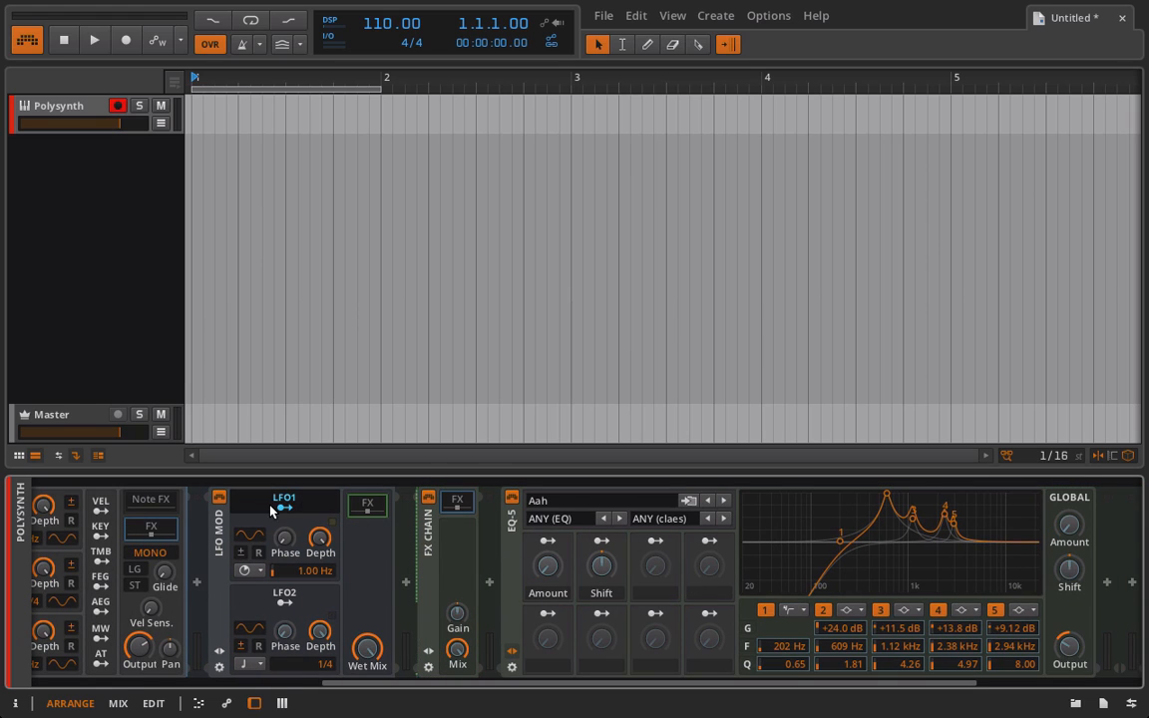
left_click(284, 508)
left_click_drag(547, 565, 547, 536)
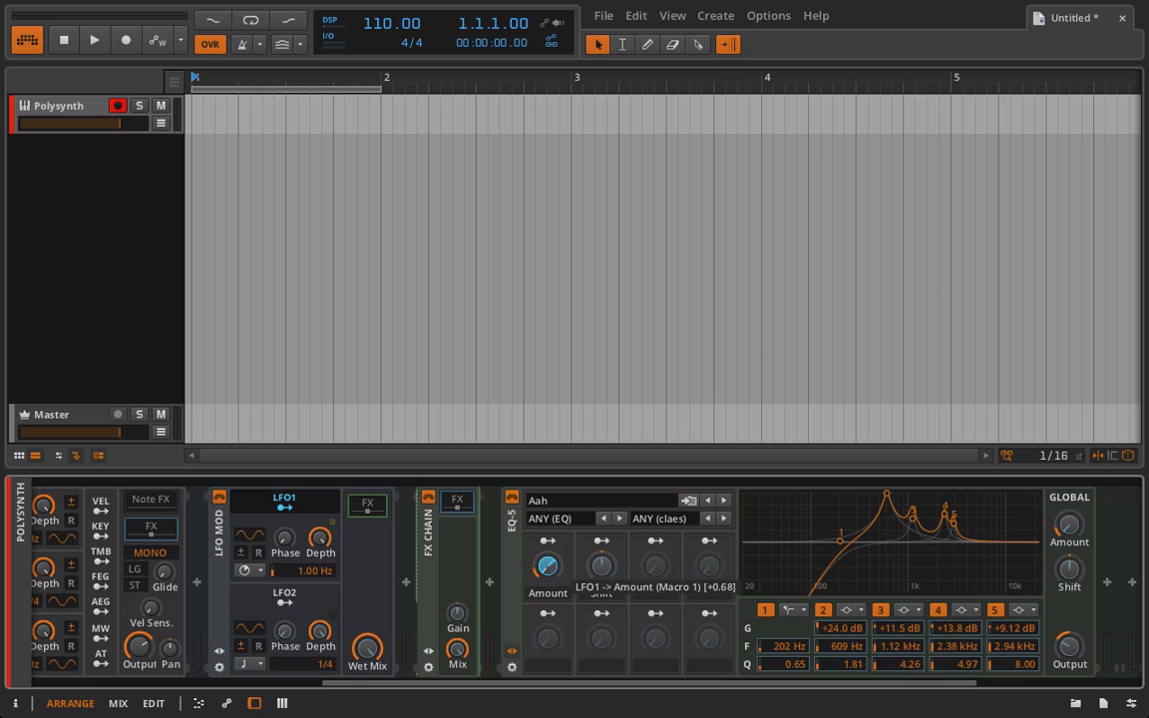
left_click(284, 504)
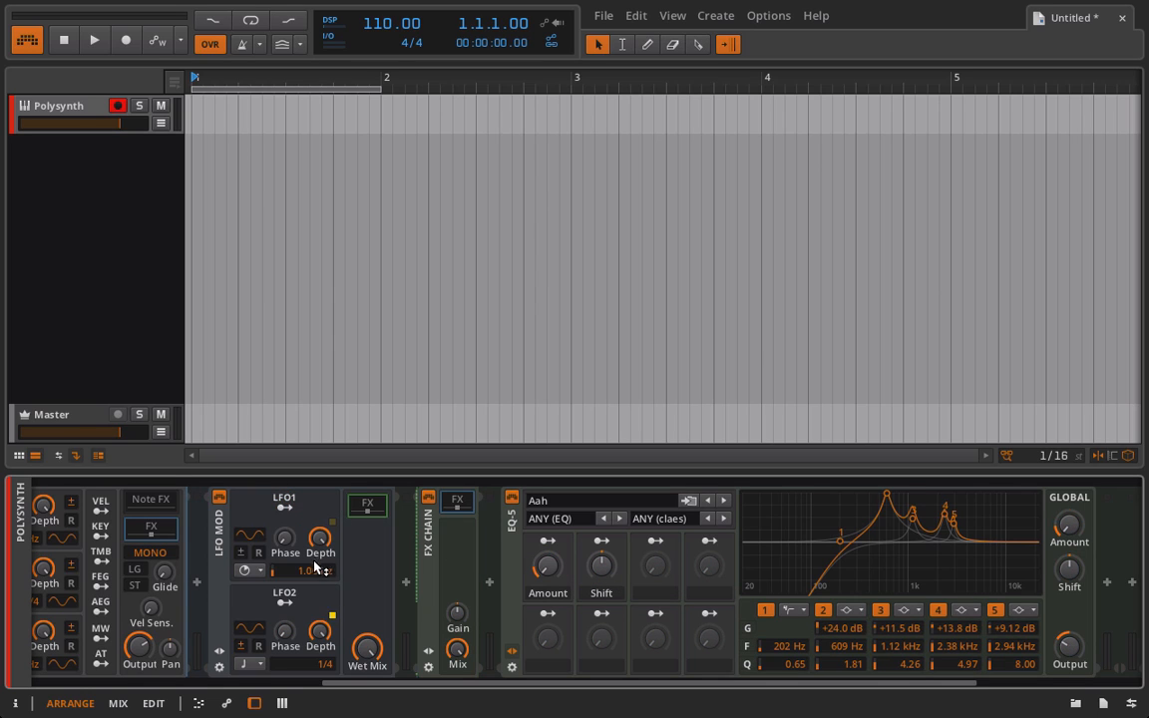
- Slow LFO1's rate to 0.13 Hz and try adjusting the EQ-5's Shift macro
left_click_drag(314, 566, 320, 596)
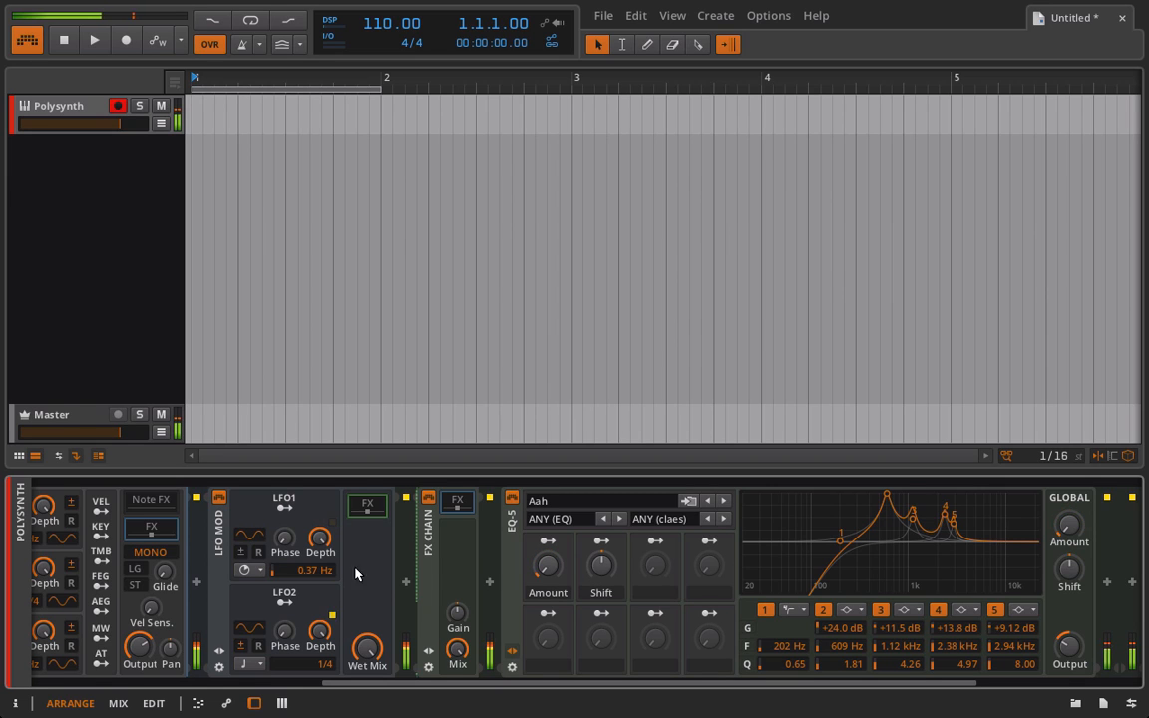
left_click_drag(304, 572, 304, 588)
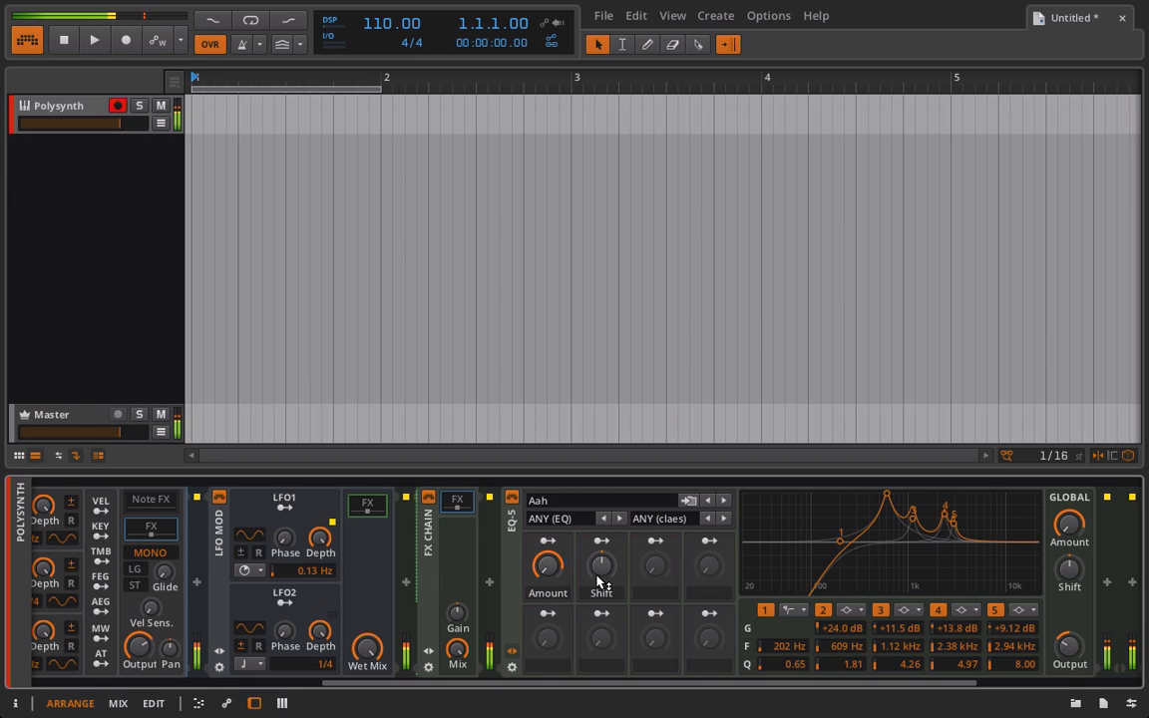
mouse_move(599, 574)
left_mouse_down()
mouse_move(598, 494)
mouse_move(598, 644)
mouse_move(601, 528)
mouse_move(598, 584)
left_mouse_up()
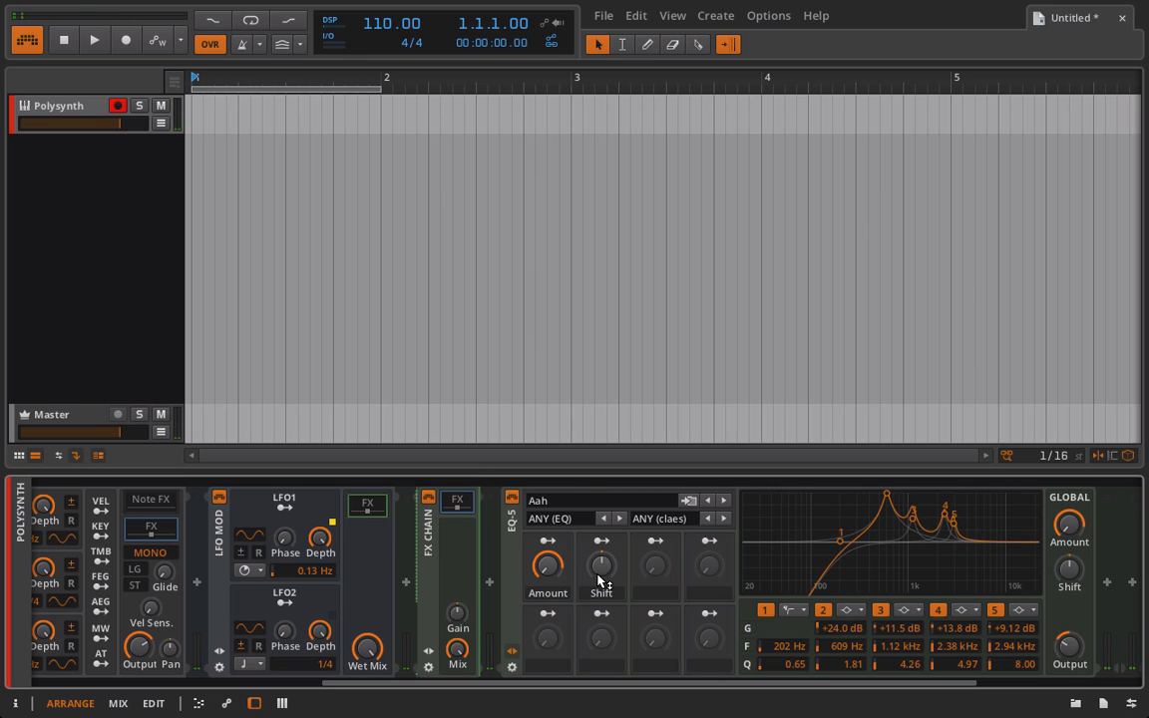
- Insert a Distortion before the EQ-5 in the FX Chain, turn its Mix down to zero and narrow its stereo Width
key("space")
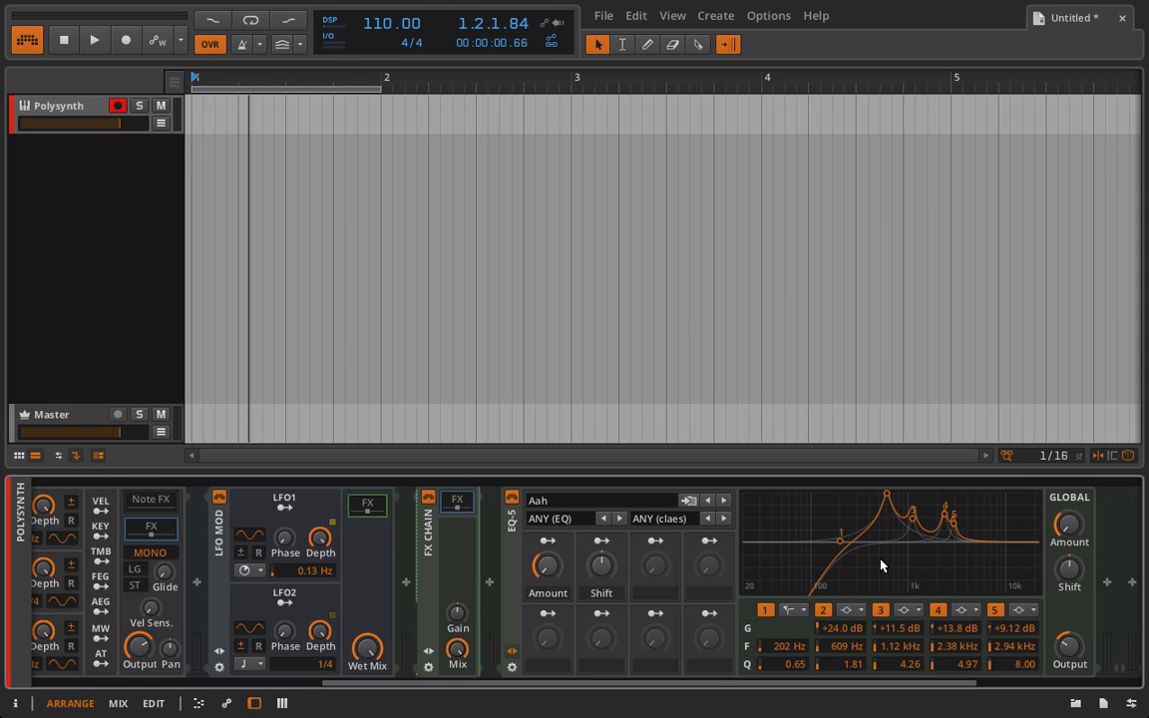
left_click(489, 583)
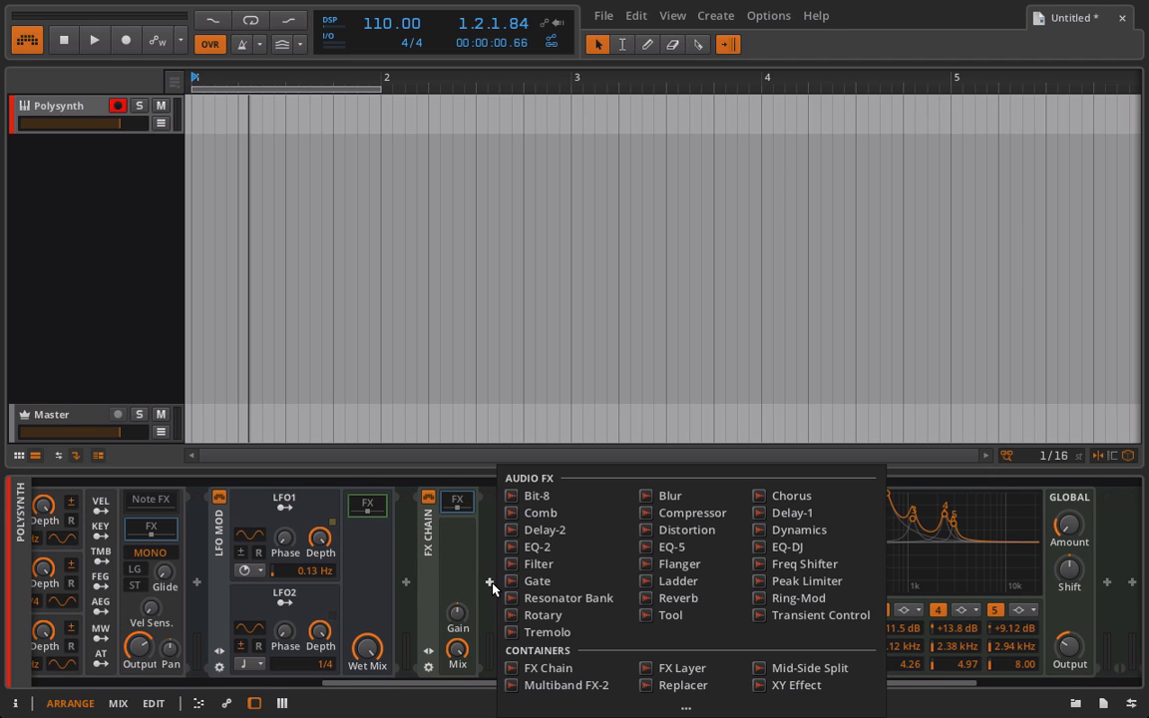
left_click(658, 529)
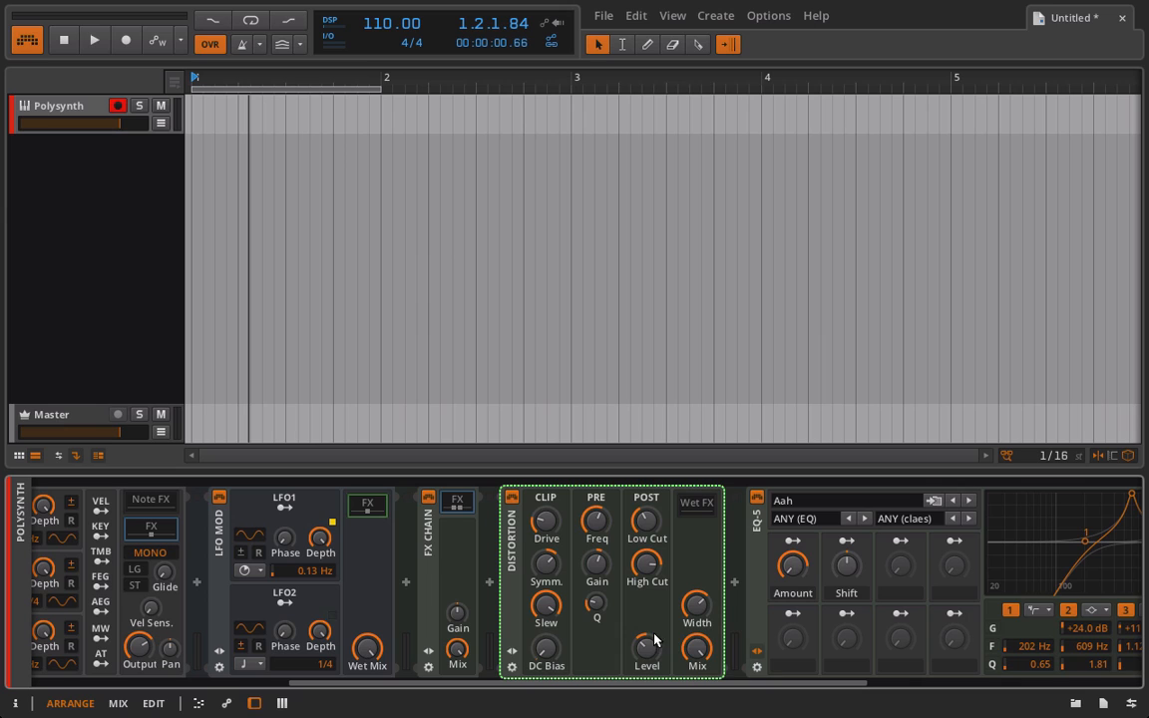
left_click_drag(697, 650, 697, 710)
left_click_drag(700, 621, 700, 659)
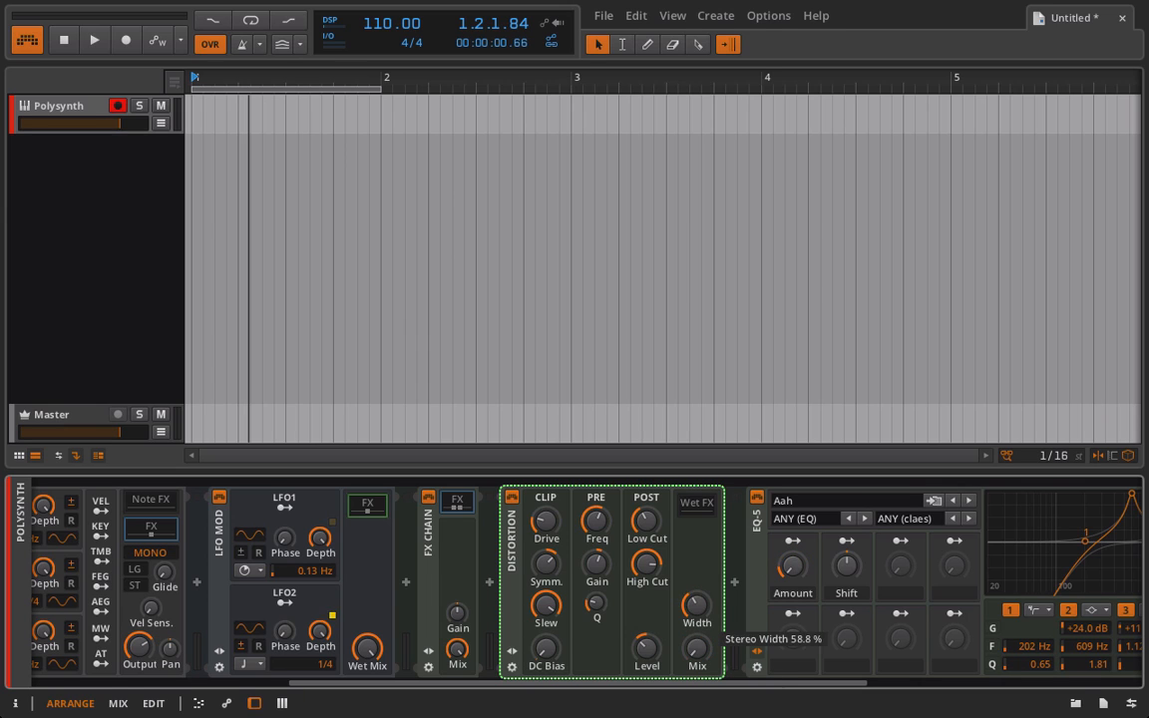
- Centre the Distortion's symmetry, fully open its Low Cut and High Cut filters, and raise its Drive to about +19.9 dB
double_click(547, 574)
double_click(541, 611)
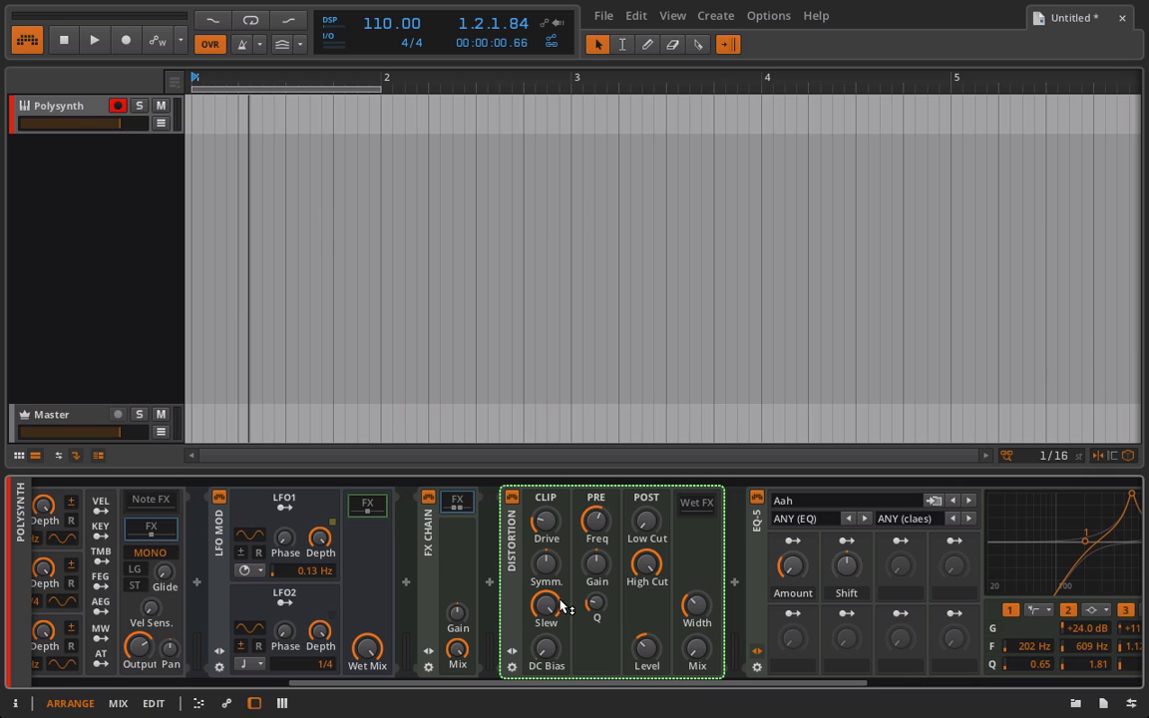
left_click_drag(546, 520, 545, 494)
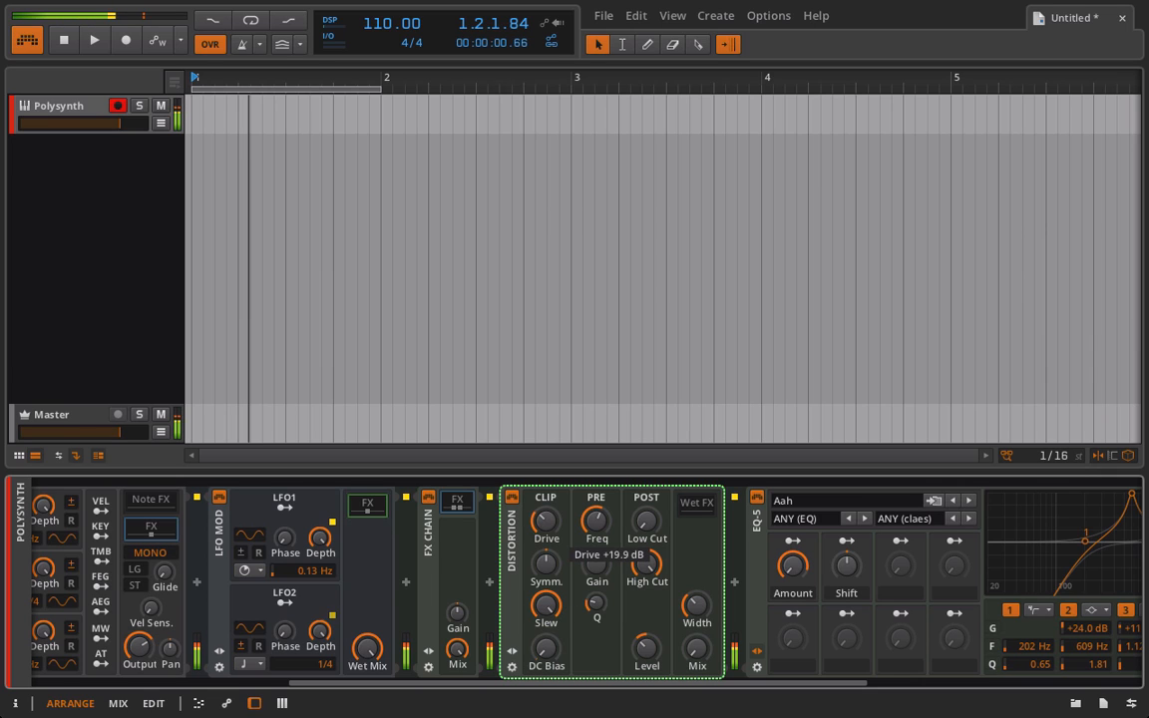
- Raise the Distortion's Mix, modulate it with LFO2 by about +0.49, and slow LFO2's rate to 2/1
mouse_move(697, 648)
left_mouse_down()
mouse_move(697, 620)
mouse_move(697, 644)
left_mouse_up()
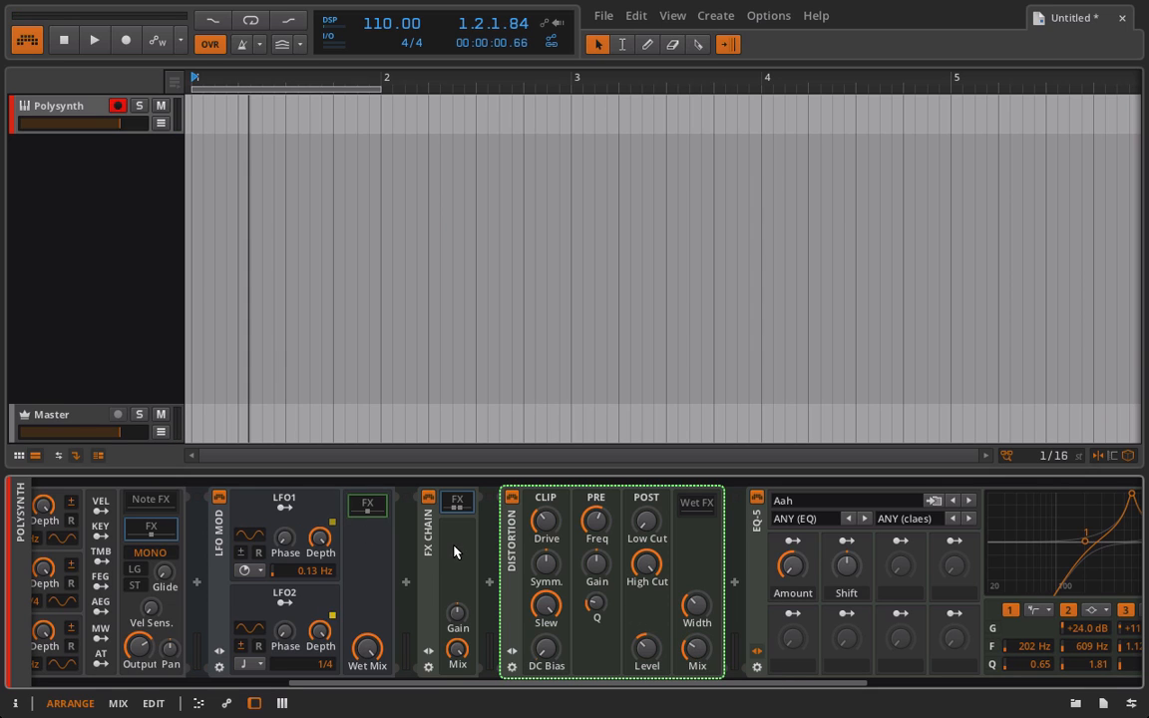
left_click(289, 596)
left_click_drag(698, 668, 698, 654)
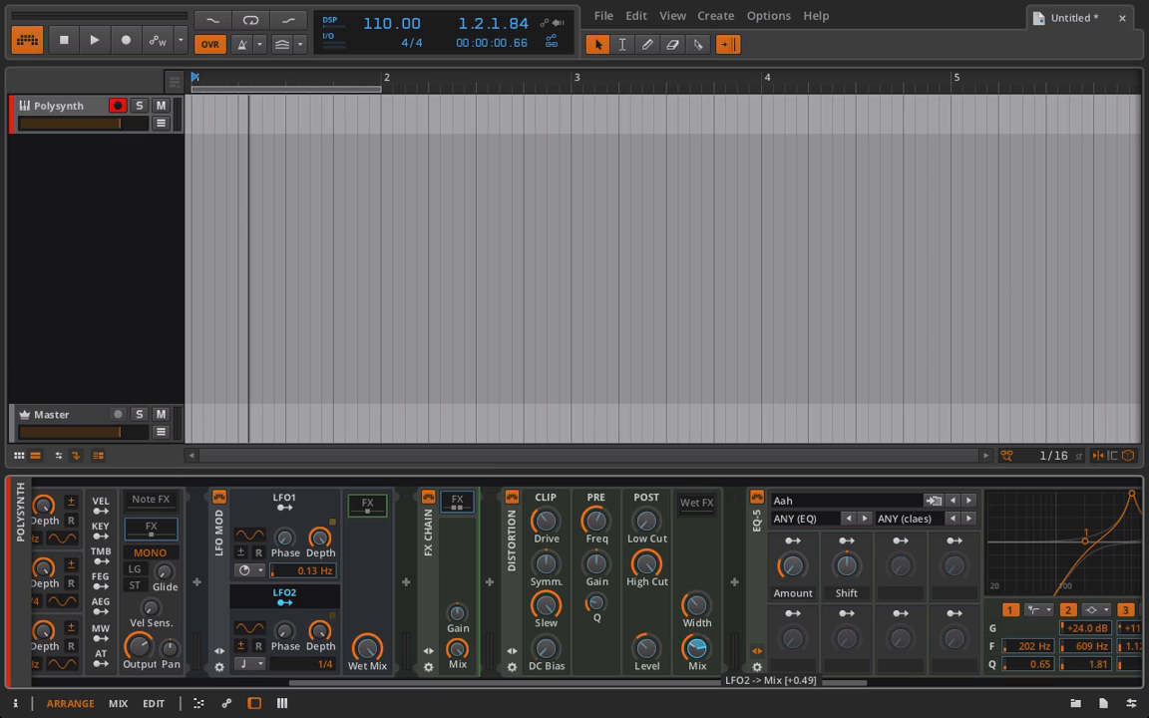
left_click(325, 603)
left_click_drag(703, 656, 703, 645)
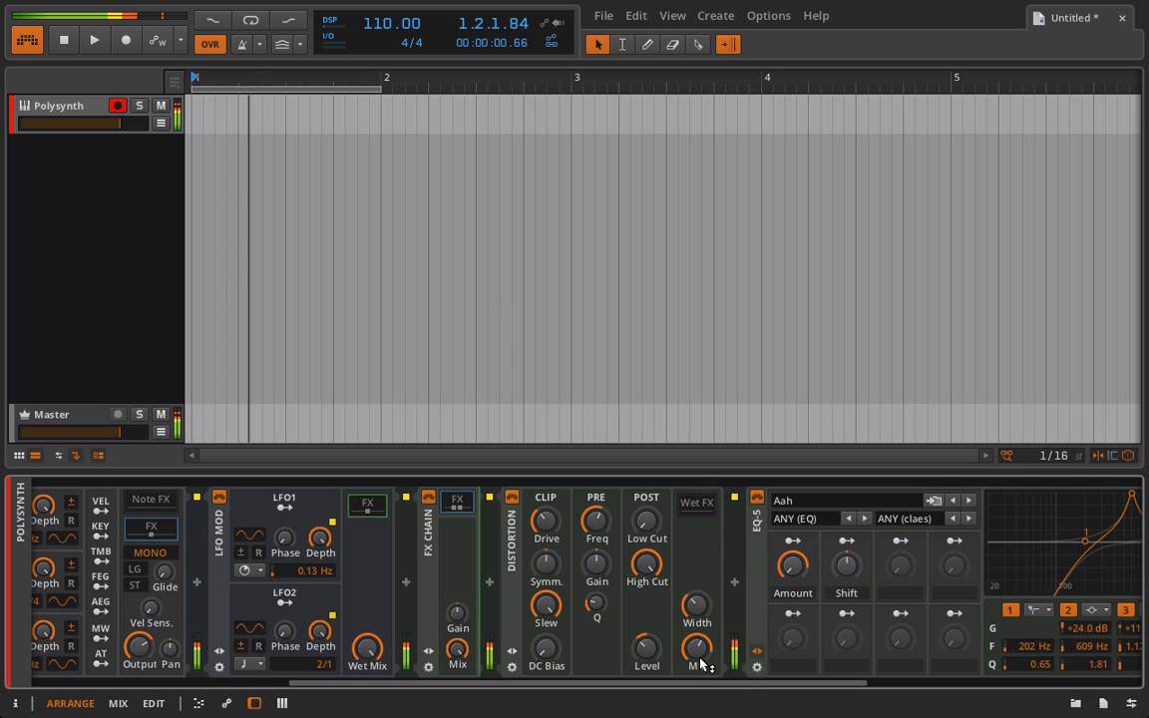
- Fine-tune the Distortion's Drive and raise the EQ-5's Shift macro above its centre position
left_click_drag(547, 528, 546, 525)
mouse_move(845, 564)
left_mouse_down()
mouse_move(845, 614)
mouse_move(846, 532)
mouse_move(850, 573)
left_mouse_up()
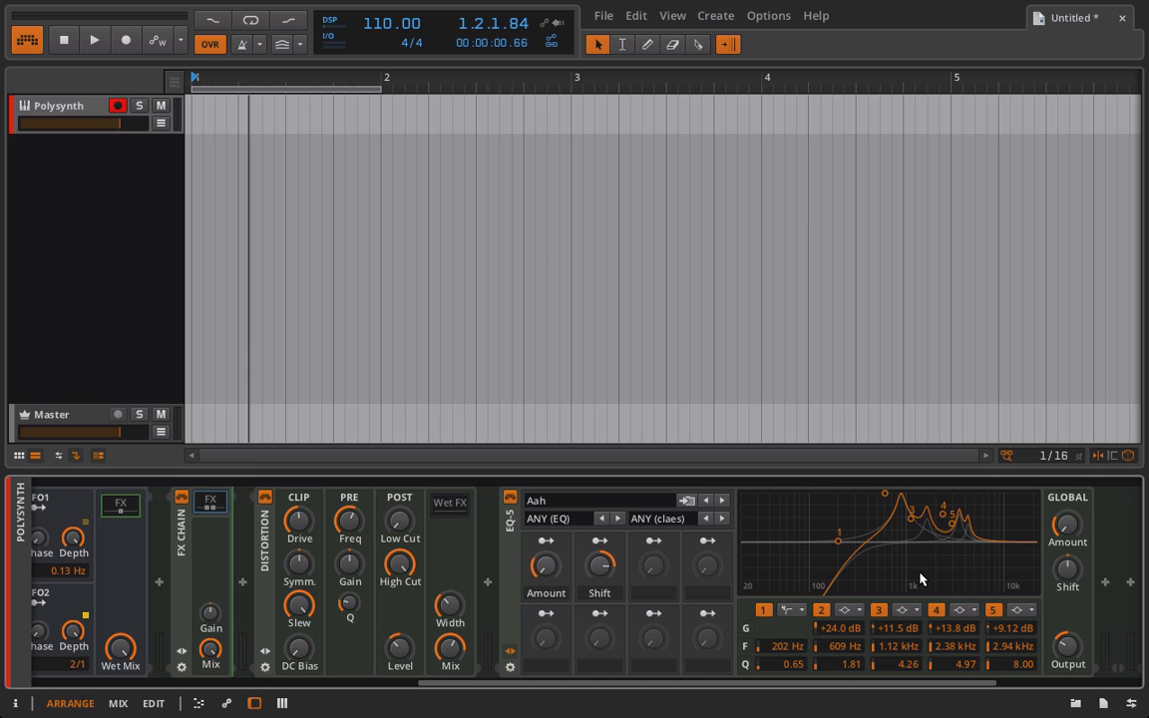
- Toggle the FX Chain off and on to compare the sound with and without its Distortion and EQ-5
left_click(183, 499)
left_click(183, 500)
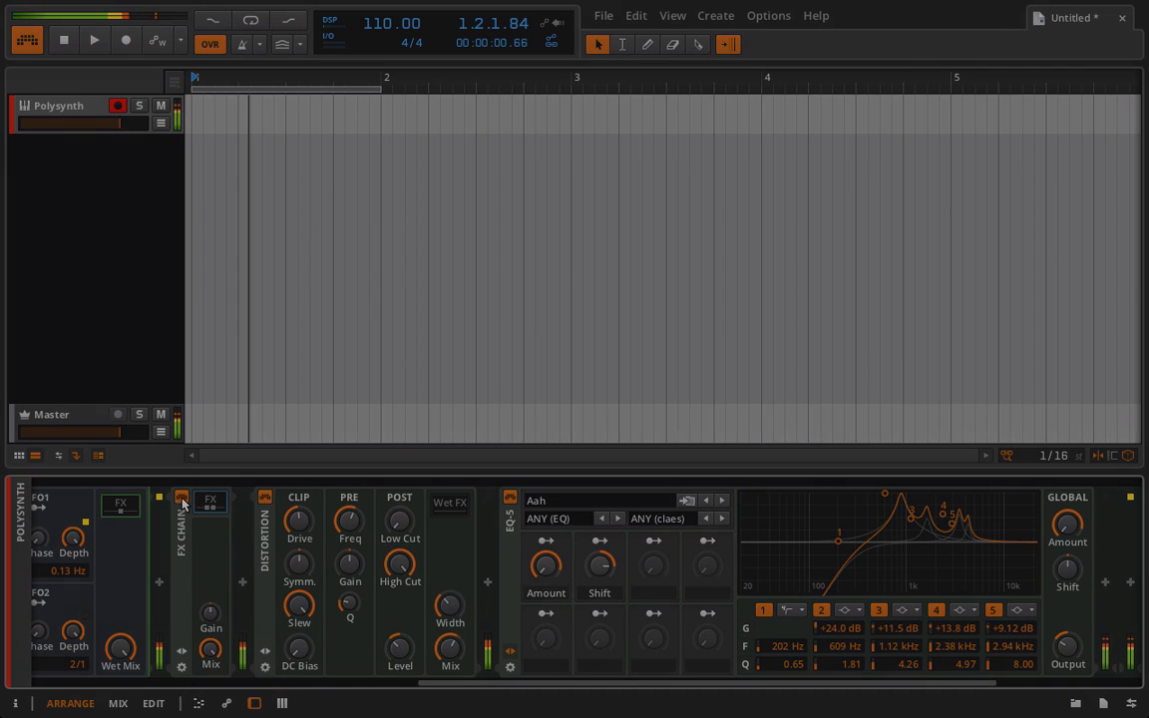
left_click(183, 500)
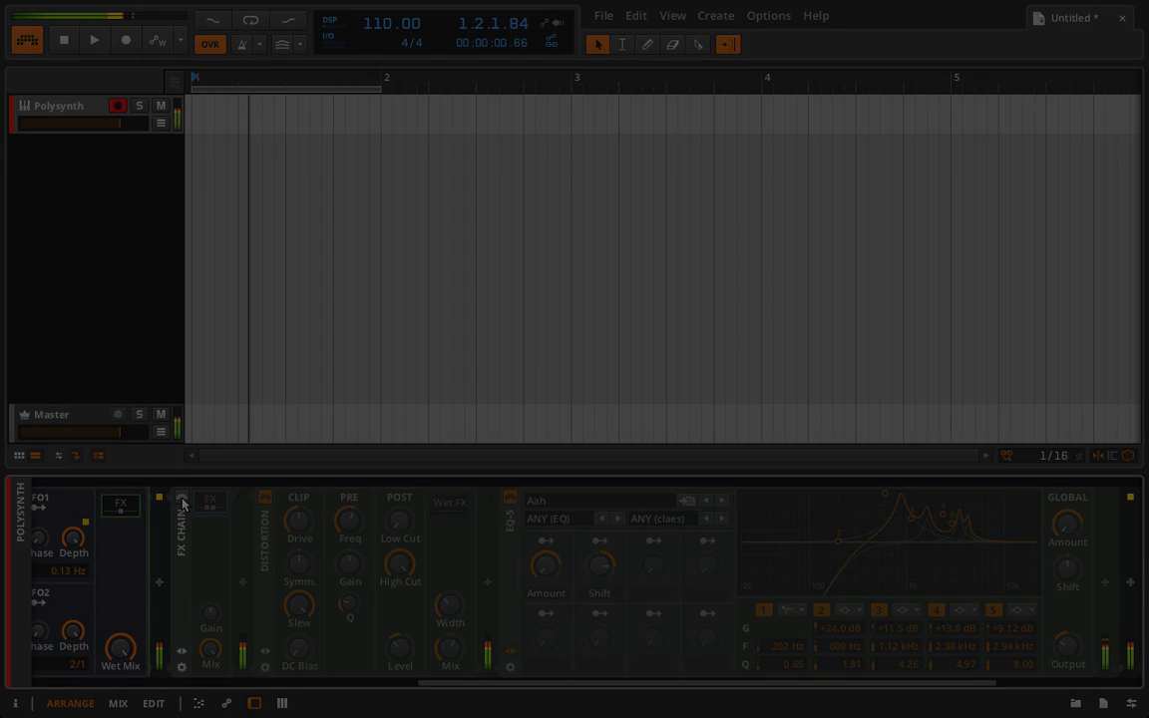